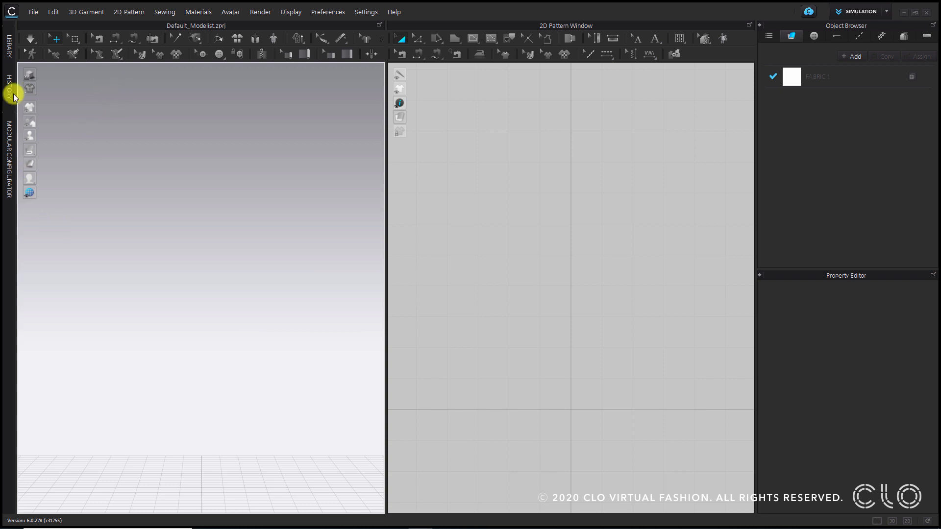
# - Import Smocking w tack tool.dxf from the library's Contents folder, using Open load type, Auto Scale and no rotation
pyautogui.click(9, 44)
pyautogui.click(52, 105)
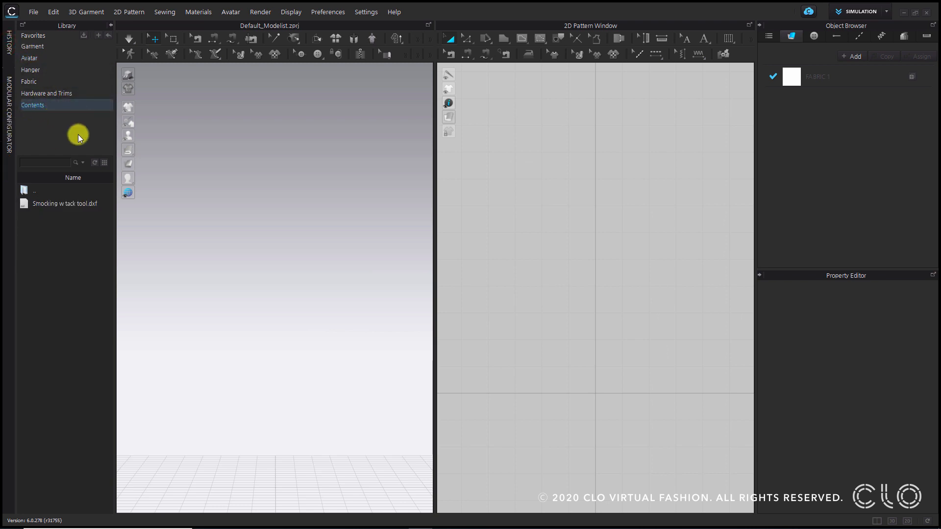
pyautogui.doubleClick(95, 208)
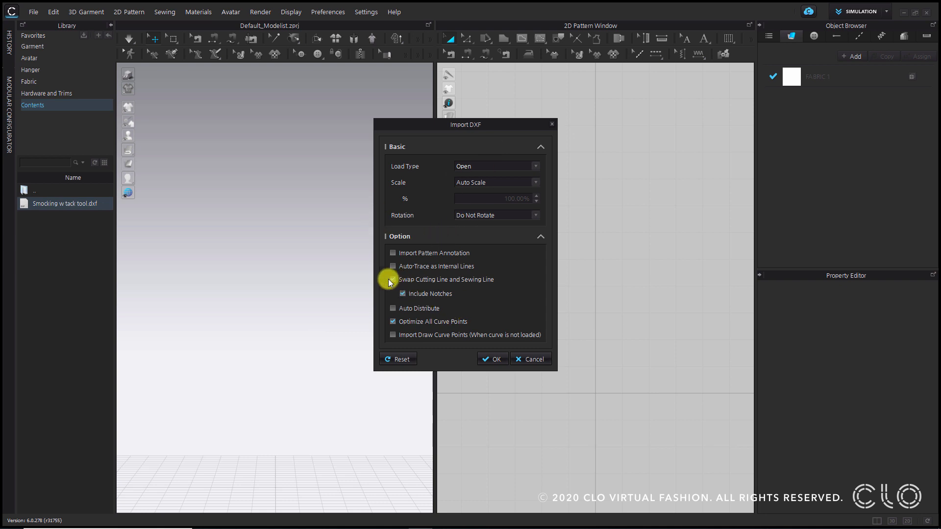
pyautogui.click(491, 359)
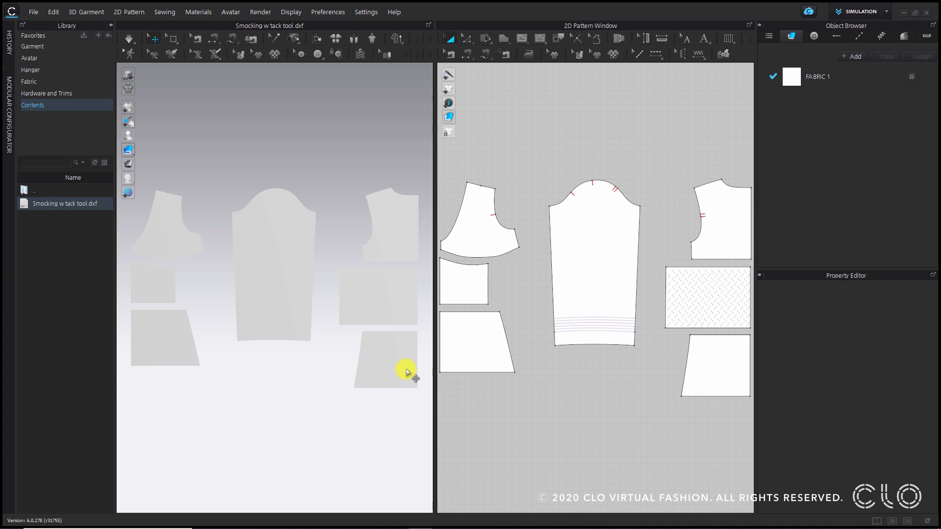
# - Load the FV2_Grace.avt avatar from the Female_V2 library folder and collapse the library
pyautogui.click(35, 58)
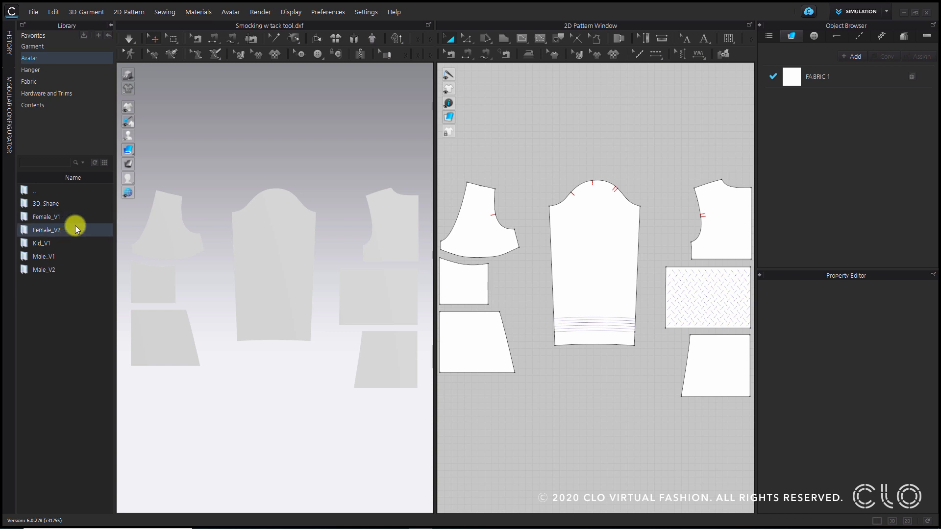
pyautogui.doubleClick(75, 225)
pyautogui.doubleClick(64, 323)
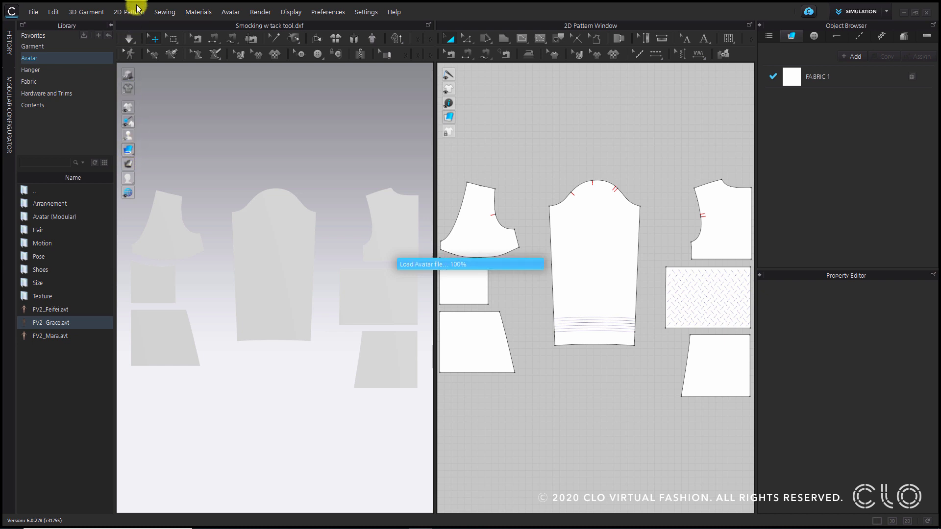
pyautogui.click(112, 27)
pyautogui.click(196, 107)
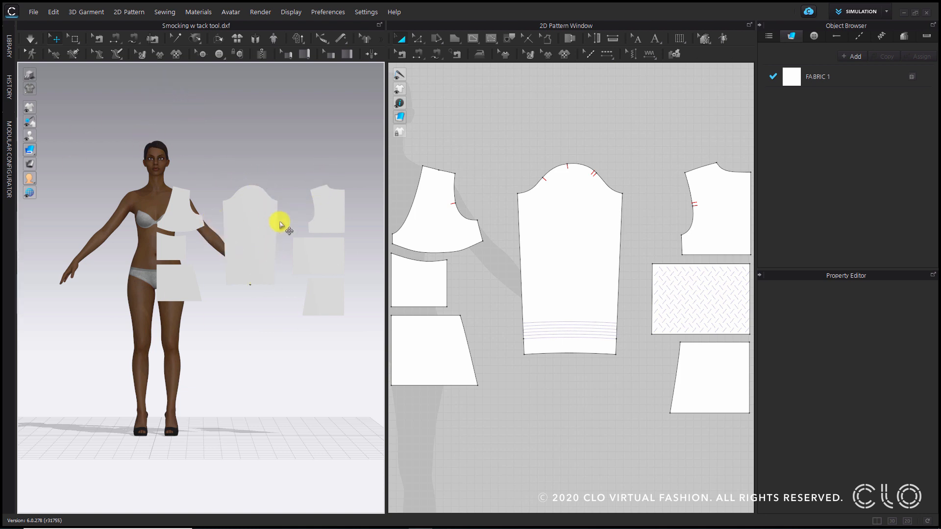
# - Switch the 3D garment's surface display to Textured Surface
pyautogui.moveTo(306, 267); pyautogui.dragTo(273, 273, button='right')
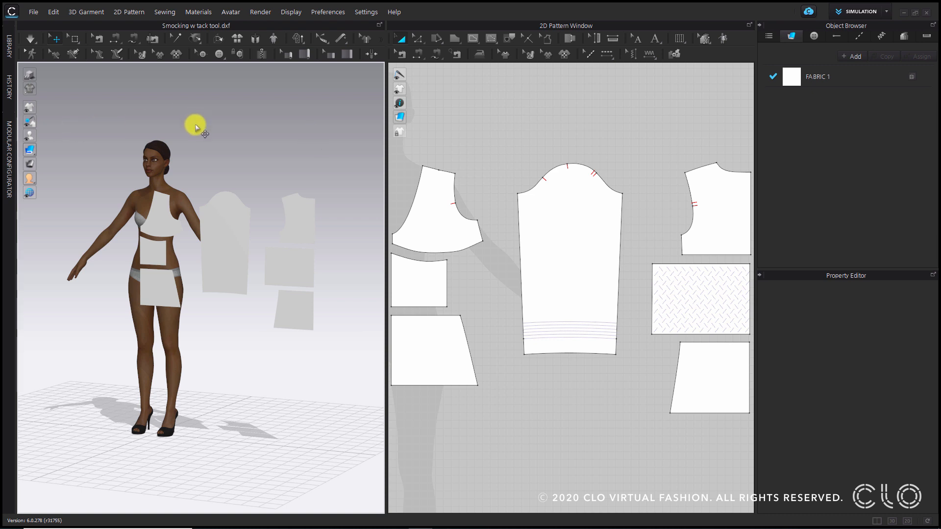
pyautogui.scroll(3, 150, 193)
pyautogui.moveTo(150, 192); pyautogui.dragTo(137, 242, button='middle')
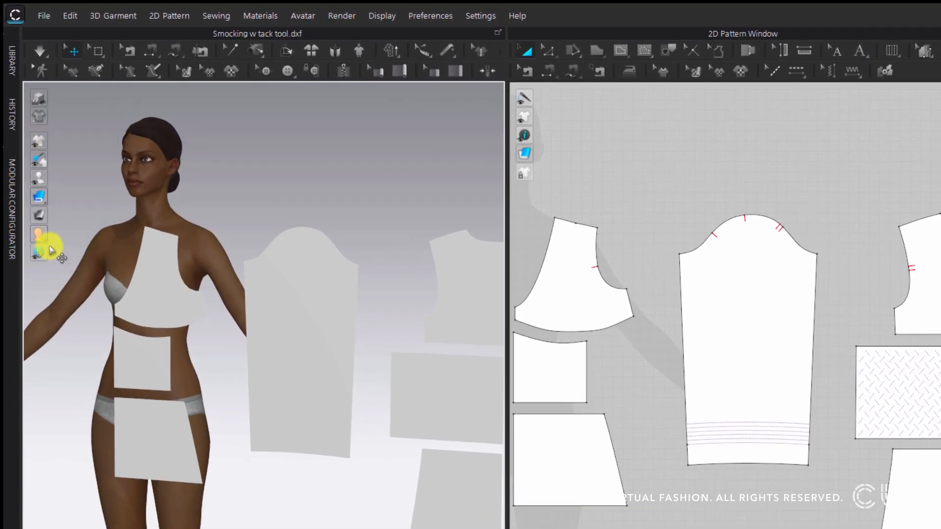
pyautogui.click(40, 201)
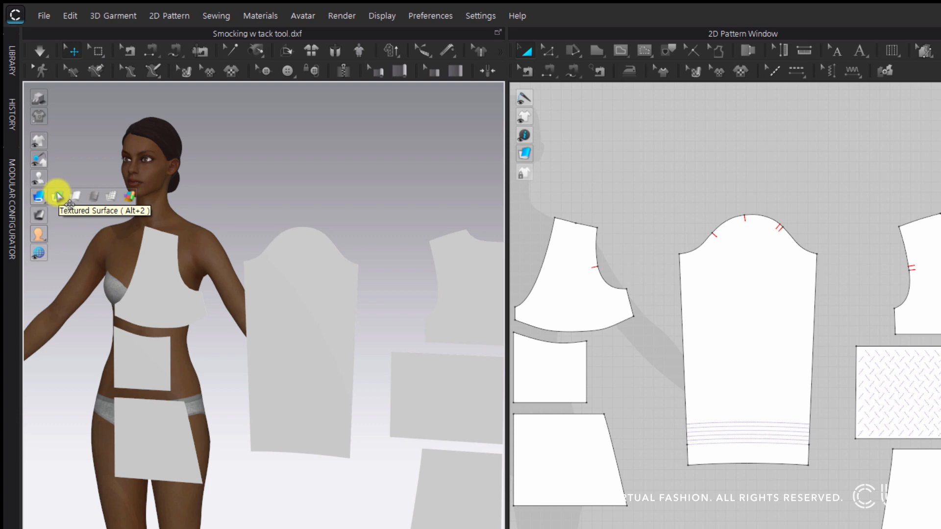
pyautogui.click(57, 196)
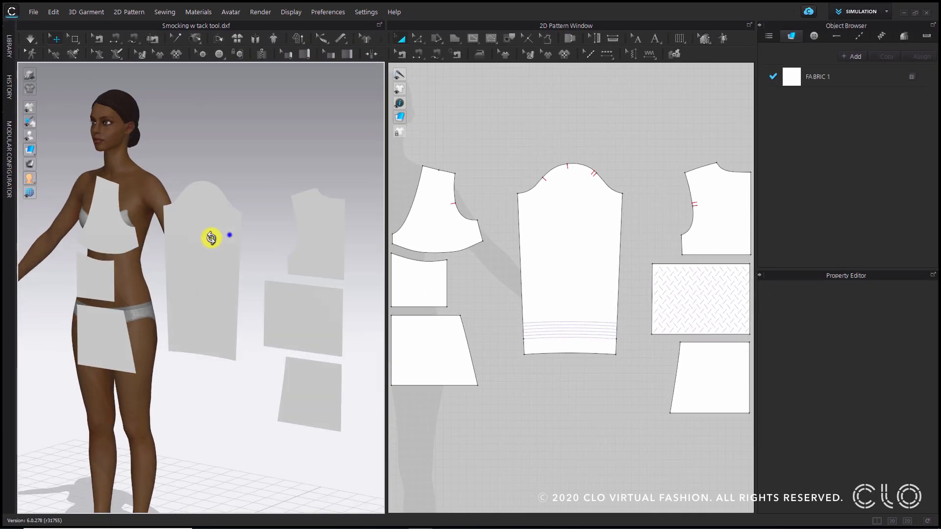
pyautogui.moveTo(228, 257); pyautogui.dragTo(265, 256, button='right')
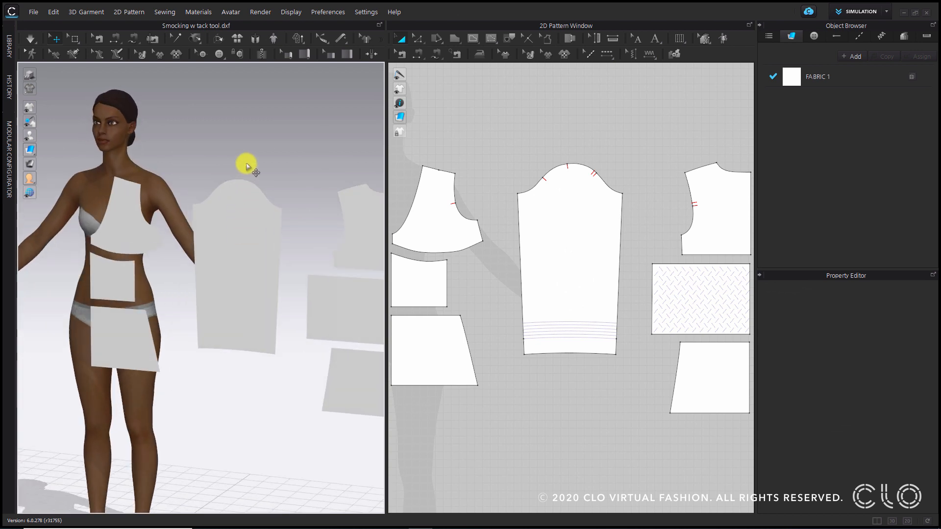
pyautogui.press('2')
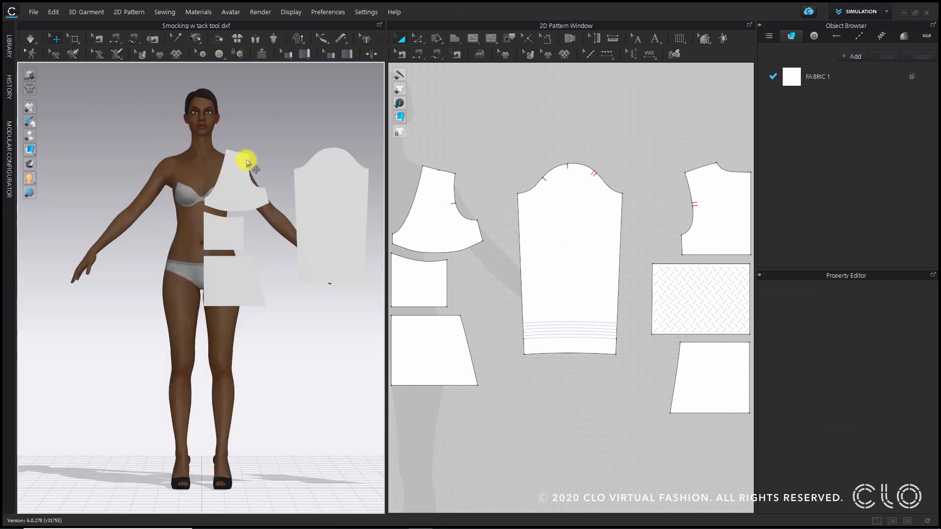
# - Try to clone the sleeve pattern as a Symmetric Pattern (with Sewing)
pyautogui.scroll(-3, 532, 235)
pyautogui.moveTo(580, 200); pyautogui.dragTo(579, 244, button='middle')
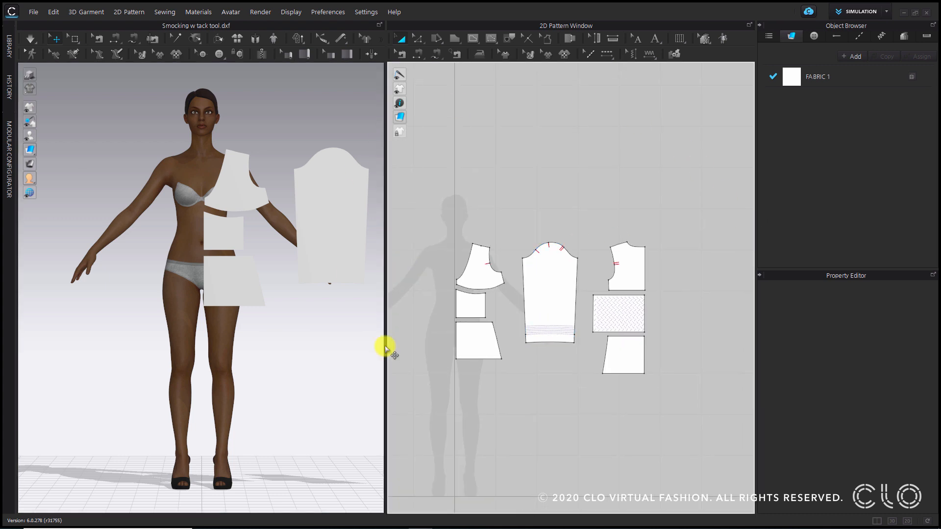
pyautogui.moveTo(655, 301); pyautogui.dragTo(657, 242, button='middle')
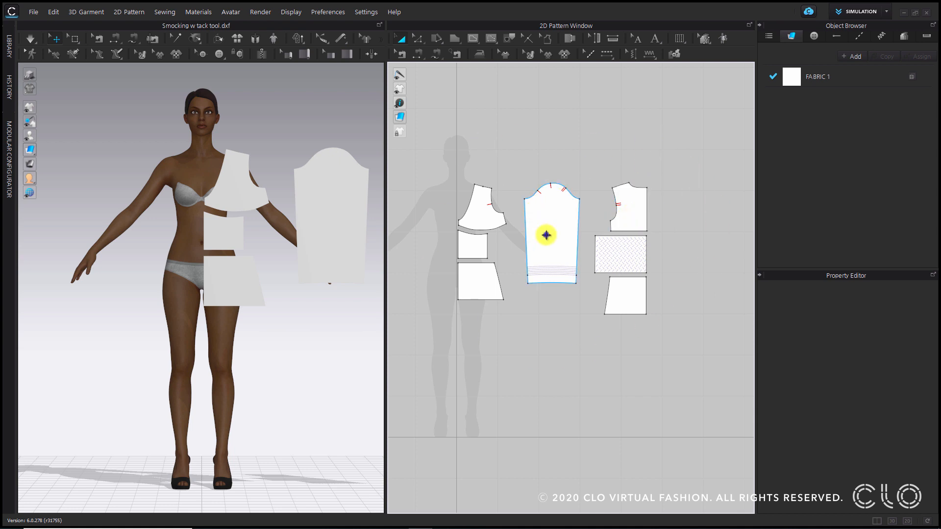
pyautogui.rightClick(546, 236)
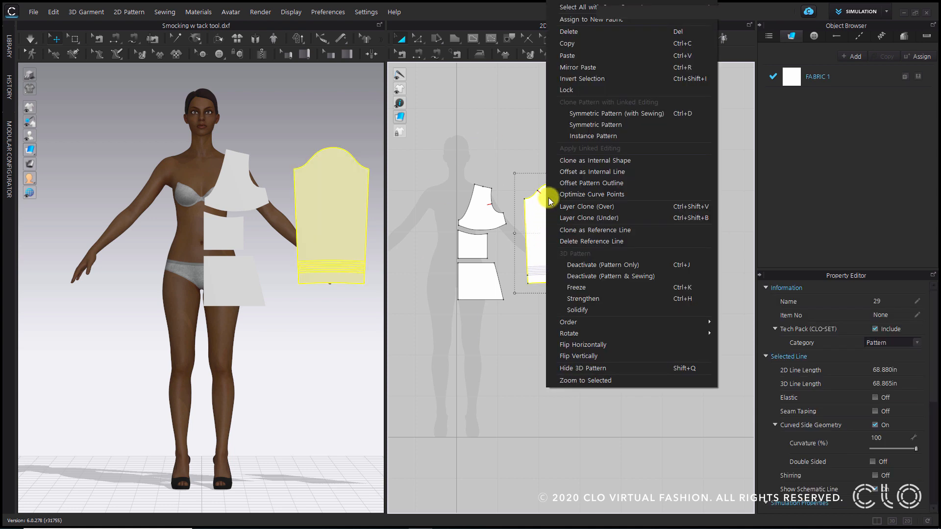
pyautogui.click(629, 116)
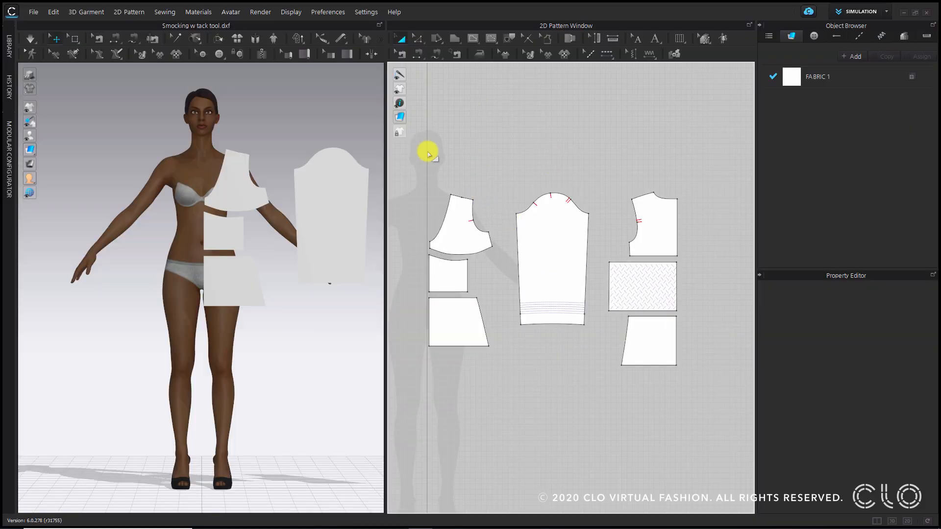
# - Use Free Sewing to join the front bodice's short side seam below the armhole to the matching back bodice side seam
pyautogui.click(439, 55)
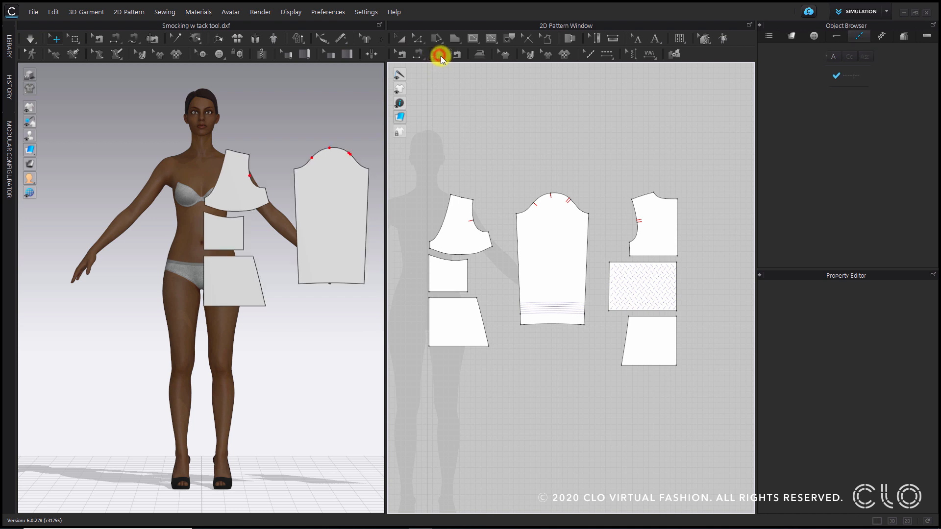
pyautogui.click(492, 233)
pyautogui.click(492, 246)
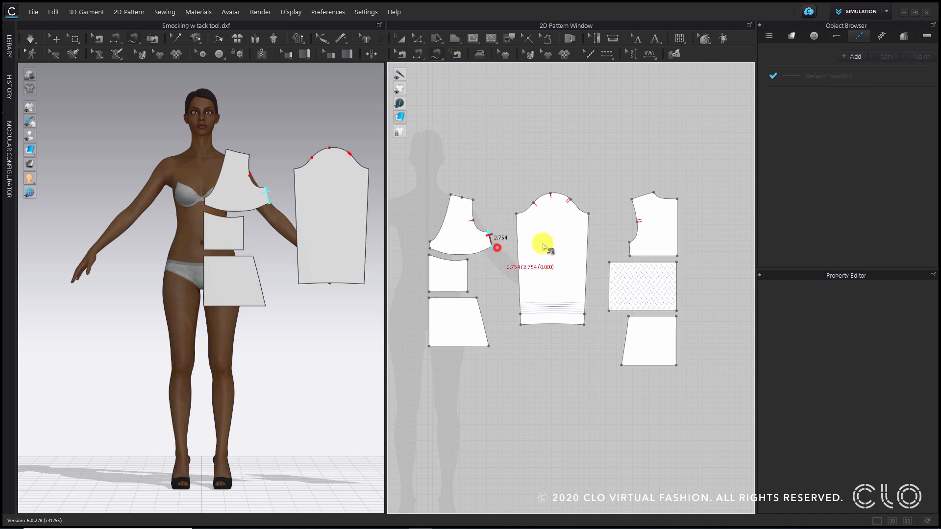
pyautogui.click(629, 243)
pyautogui.click(629, 255)
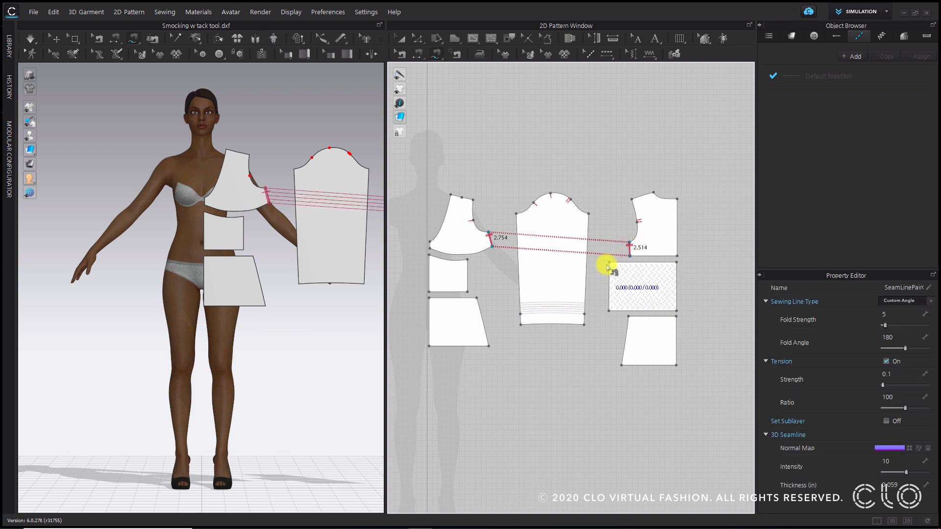
# - Sew the outer side edge of the smocked back waist panel to the side edge of the front waist panel
pyautogui.click(609, 263)
pyautogui.click(609, 310)
pyautogui.click(467, 259)
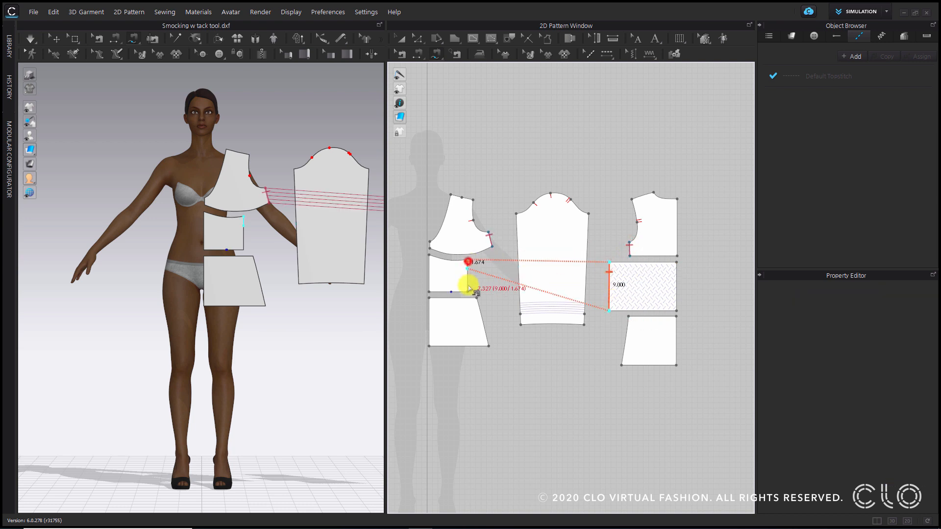
pyautogui.click(468, 292)
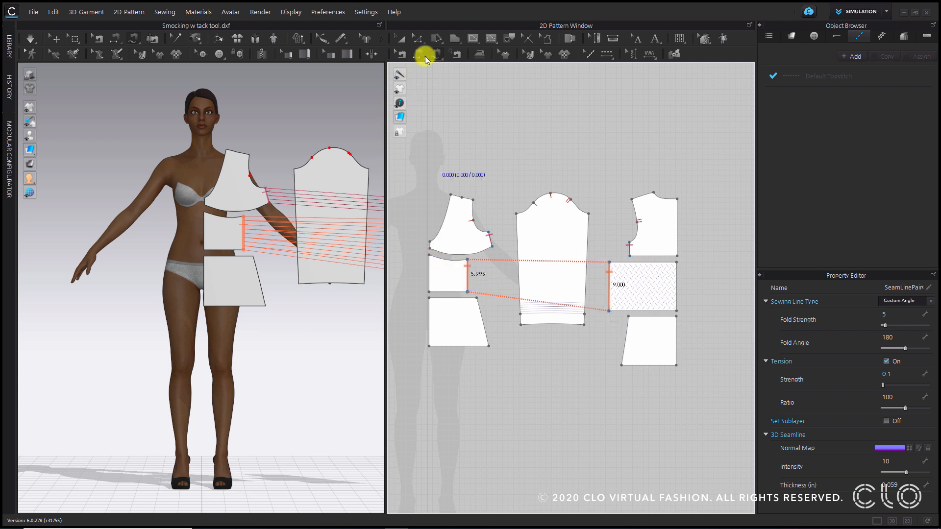
# - Delete the side seam sewing between the front waist panel and the smocked back waist panel
pyautogui.click(401, 54)
pyautogui.rightClick(468, 273)
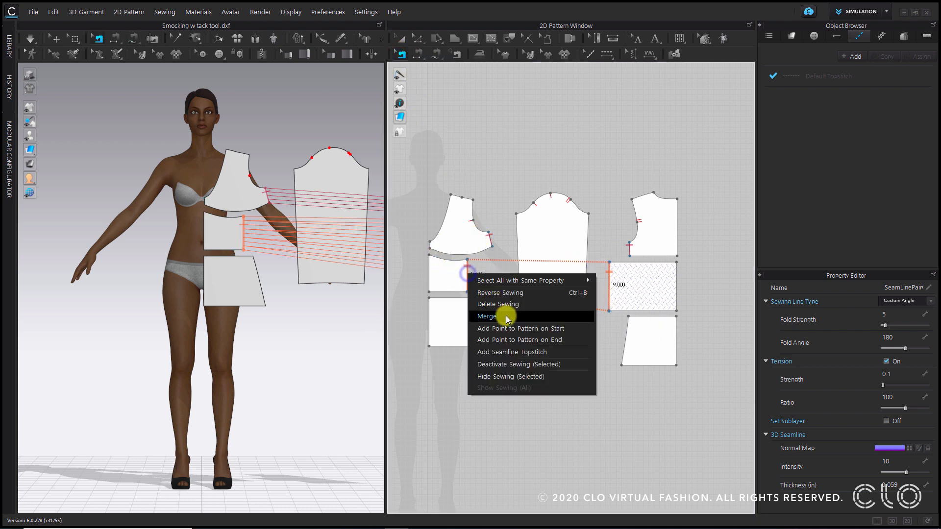
pyautogui.click(504, 302)
pyautogui.click(513, 137)
# - Free-sew the smocked back waist panel's full side edge to the front waist panel's side edge, working from top to bottom
pyautogui.click(436, 54)
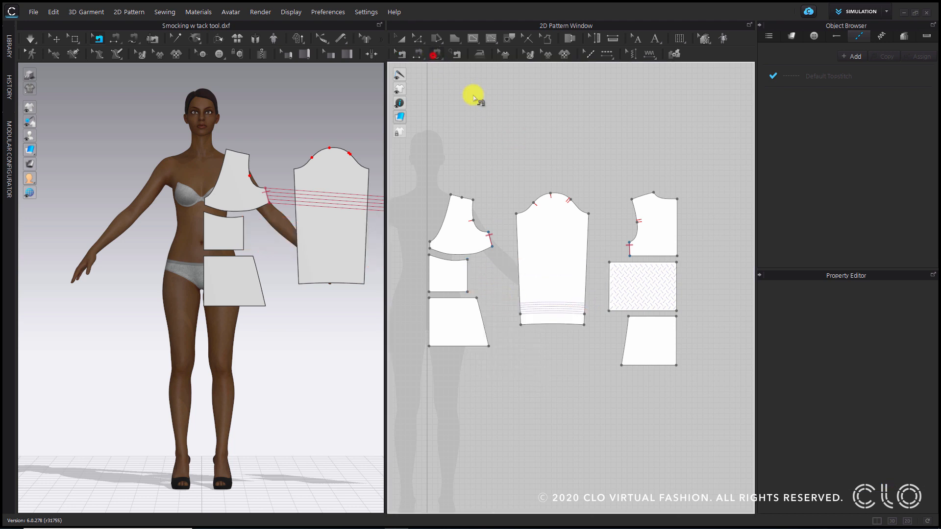
pyautogui.click(609, 262)
pyautogui.click(610, 313)
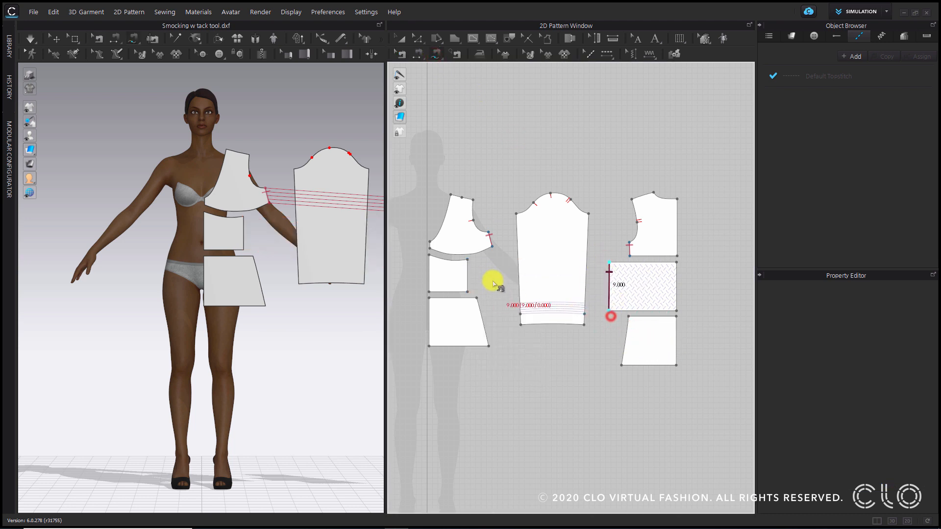
pyautogui.click(467, 261)
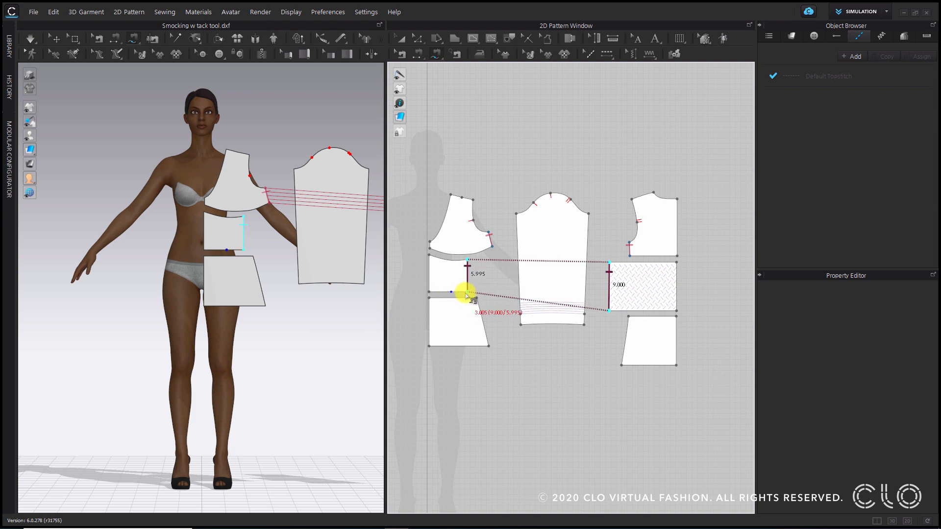
pyautogui.click(464, 293)
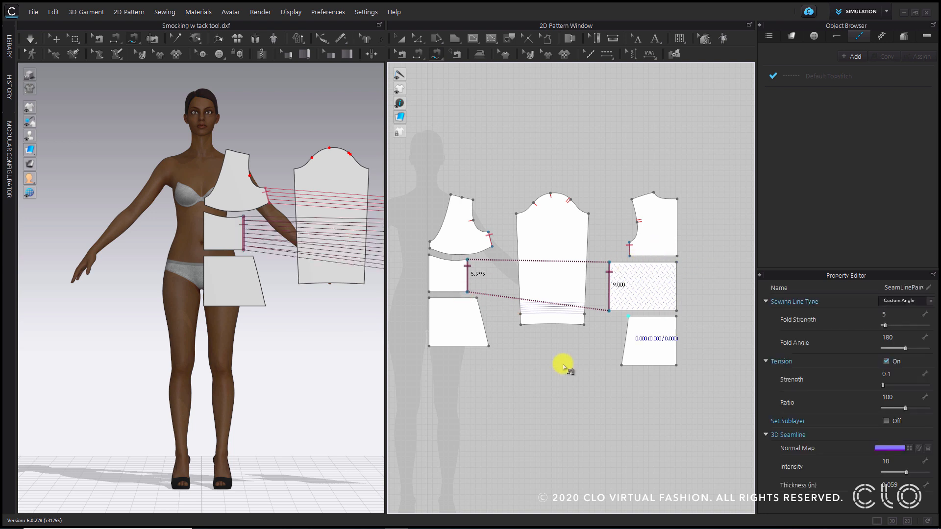
# - Sew the slanted side edge of the front lower panel to the slanted side edge of the back lower panel
pyautogui.click(478, 297)
pyautogui.click(489, 347)
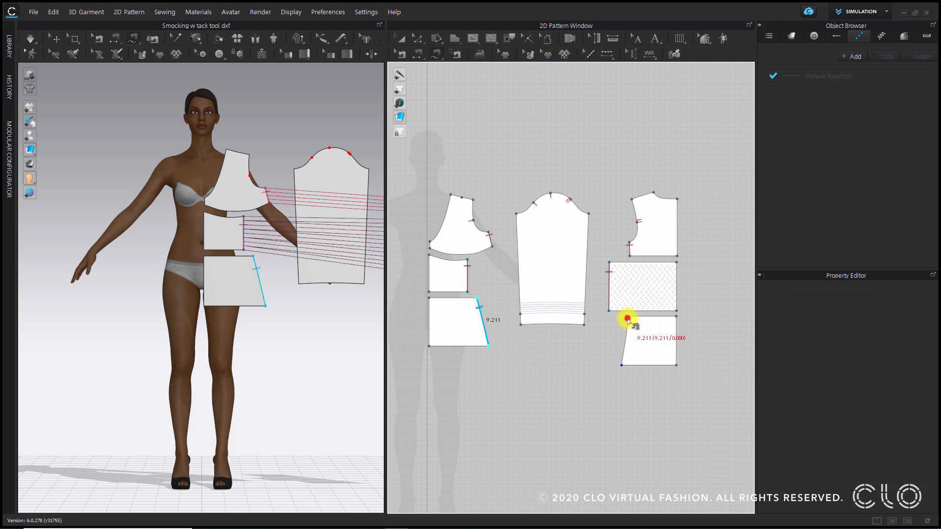
pyautogui.click(628, 316)
pyautogui.click(621, 362)
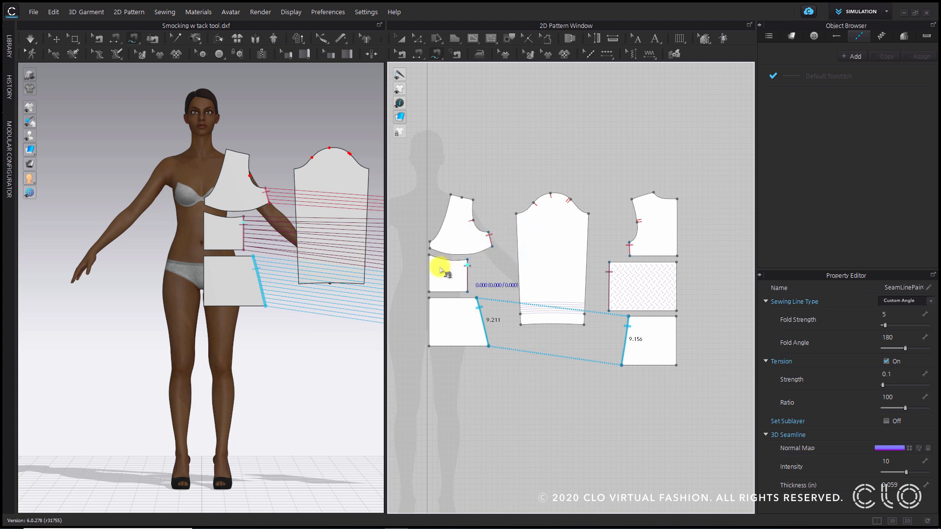
# - Sew the sleeve's two long underarm edges together from underarm point to hem
pyautogui.click(517, 214)
pyautogui.click(519, 324)
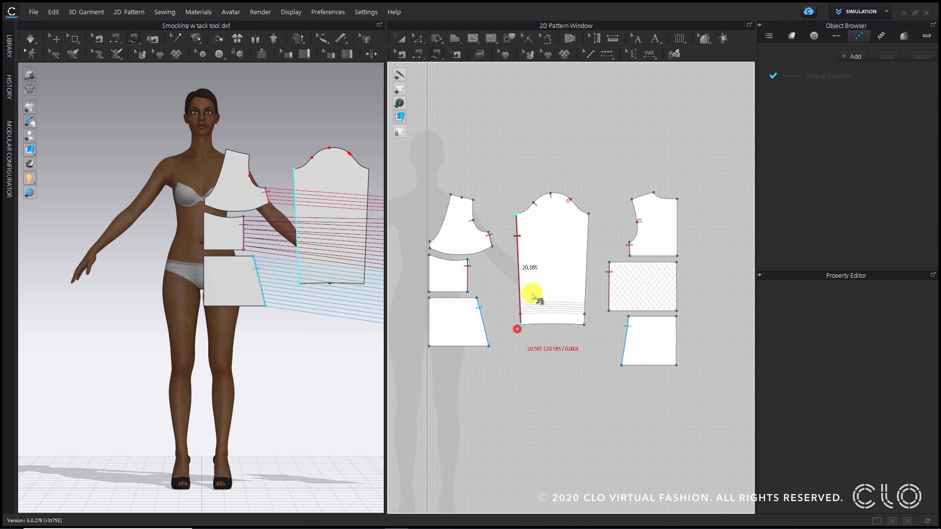
pyautogui.click(588, 214)
pyautogui.click(583, 326)
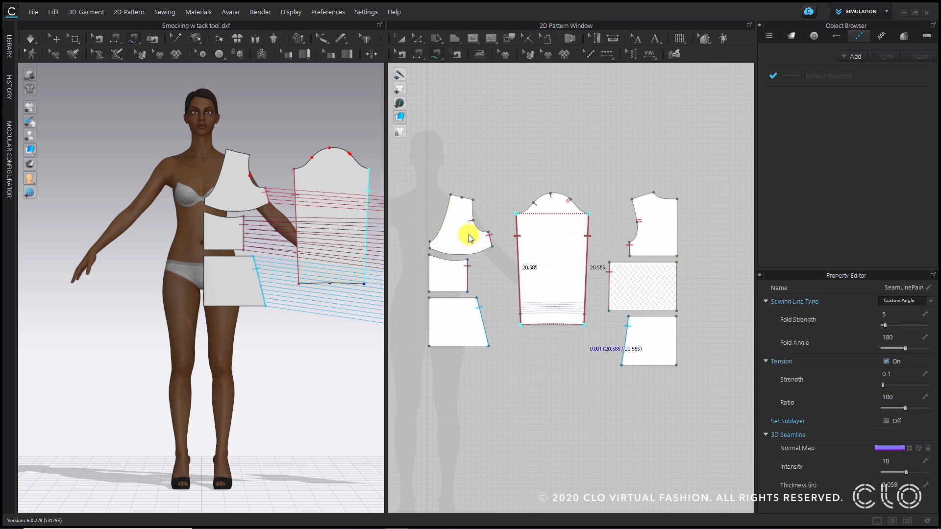
# - Sew the front bodice's curved lower edge to the upper edge of the front waist panel
pyautogui.scroll(3, 519, 275)
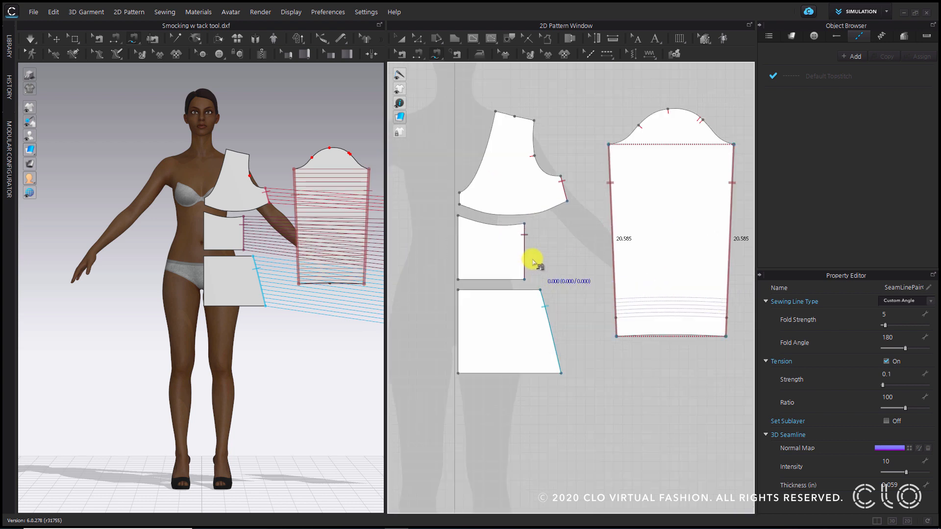
pyautogui.click(460, 204)
pyautogui.click(564, 197)
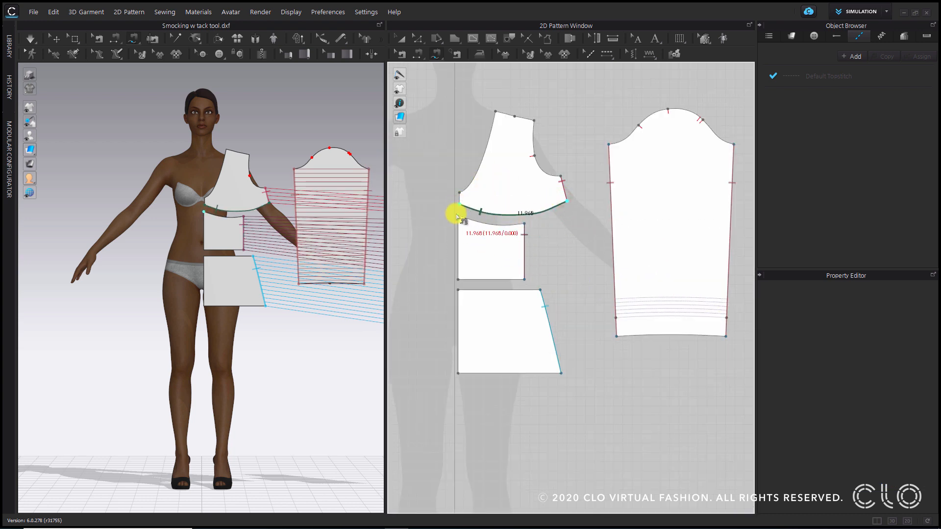
pyautogui.click(458, 216)
pyautogui.click(524, 223)
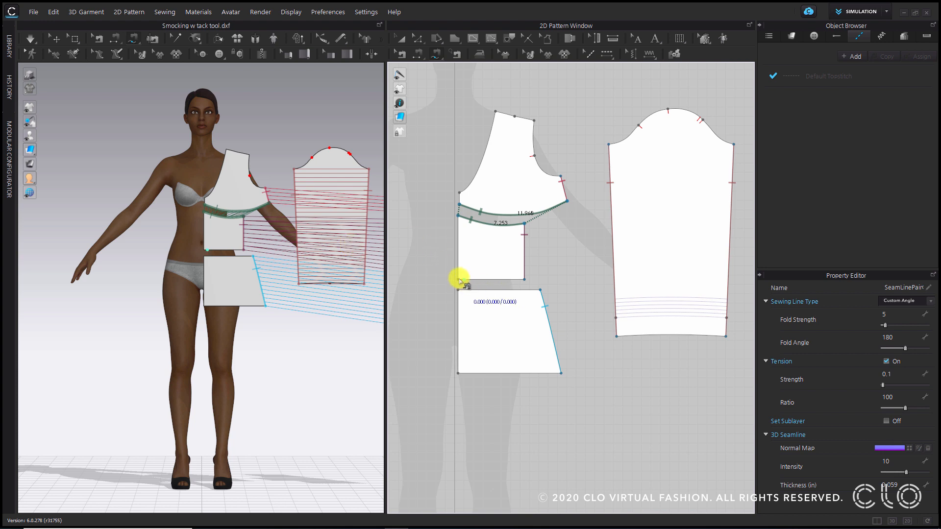
# - Free-sew the front waist panel's lower edge to the front lower panel's upper edge, from centre front to side
pyautogui.click(458, 278)
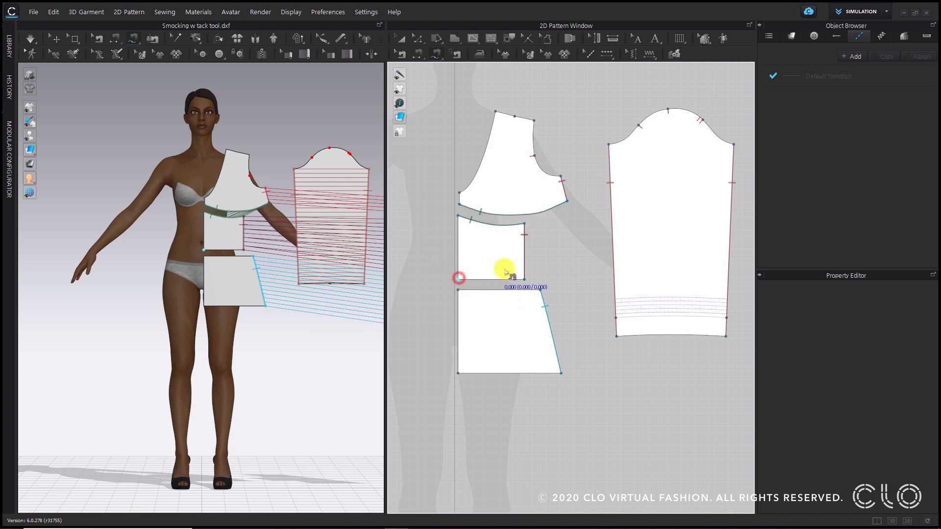
pyautogui.click(525, 278)
pyautogui.click(458, 290)
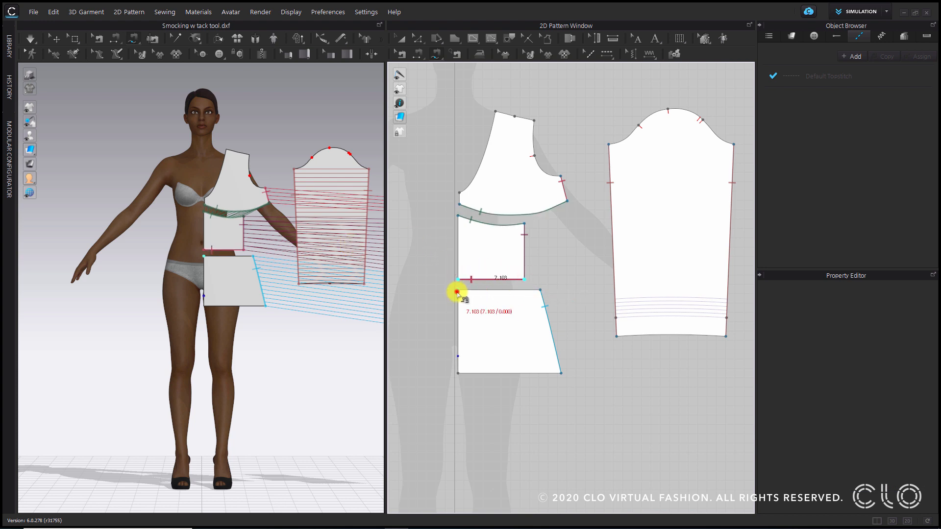
pyautogui.click(540, 290)
# - Sew the back bodice's lower edge to the full upper edge of the smocked back waist panel, from side to centre back
pyautogui.scroll(-3, 564, 252)
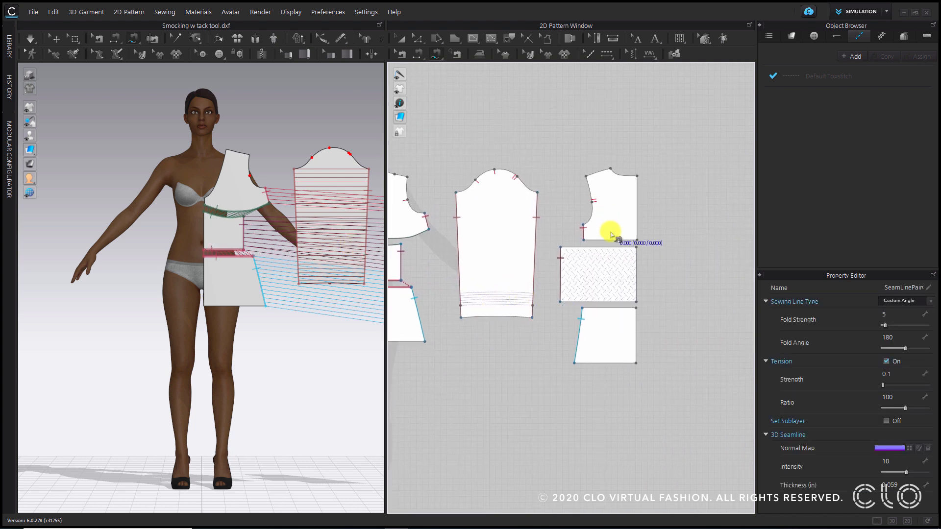
pyautogui.scroll(3, 610, 234)
pyautogui.click(564, 249)
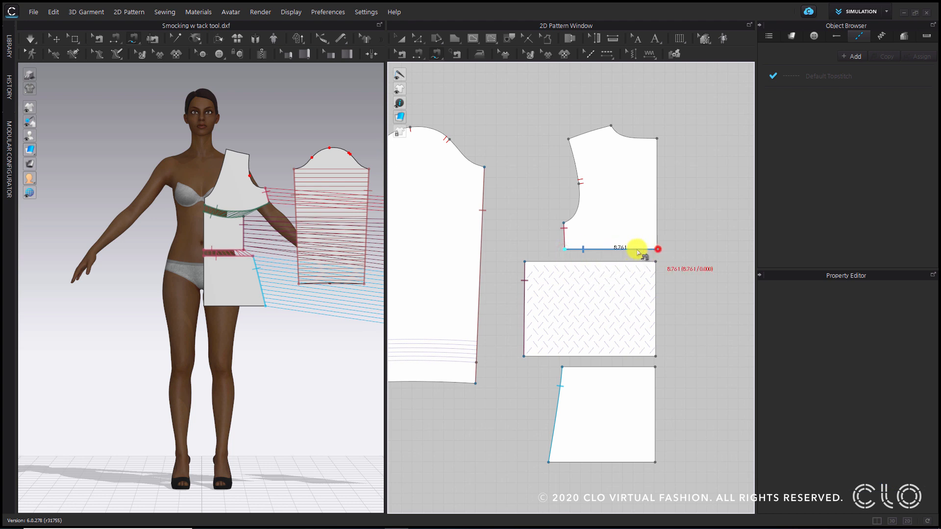
pyautogui.click(657, 249)
pyautogui.click(525, 262)
pyautogui.click(656, 261)
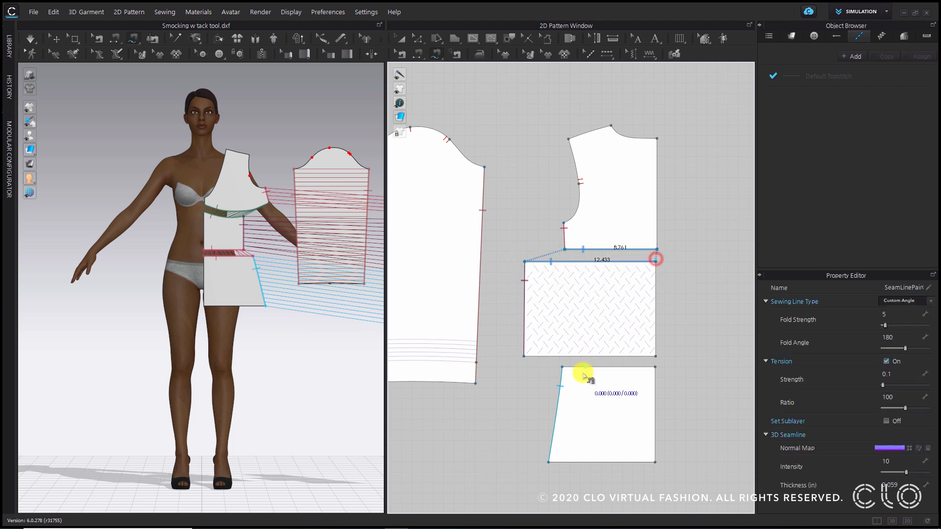
# - Sew the back lower panel's upper edge to the full lower edge of the smocked back waist panel
pyautogui.click(562, 366)
pyautogui.click(655, 367)
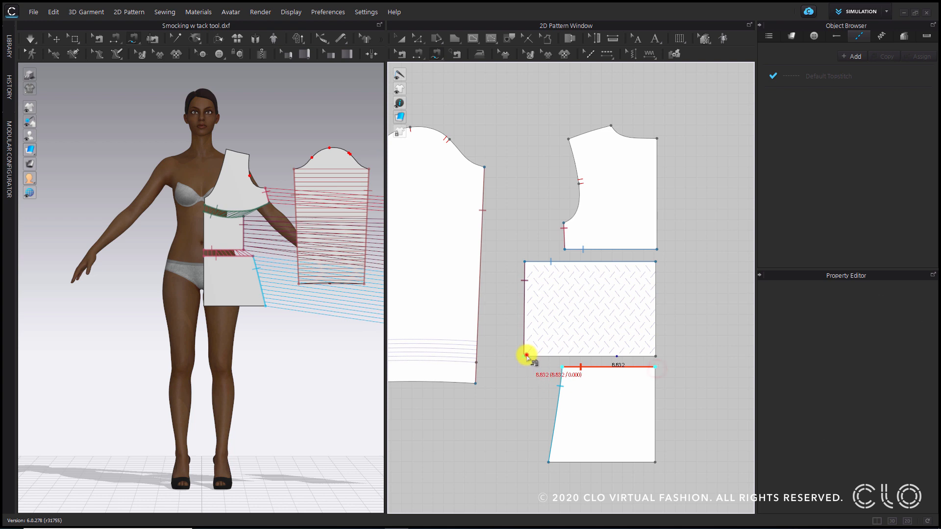
pyautogui.click(525, 356)
pyautogui.click(655, 355)
# - Sew the front bodice's shoulder edge to the back bodice's shoulder edge, working from neck point to armhole
pyautogui.scroll(-2, 648, 327)
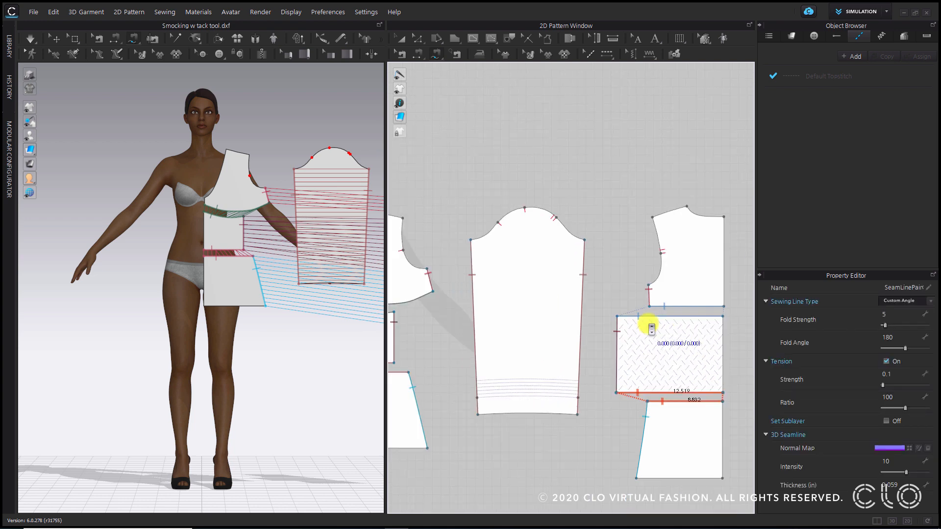
pyautogui.scroll(-2, 647, 326)
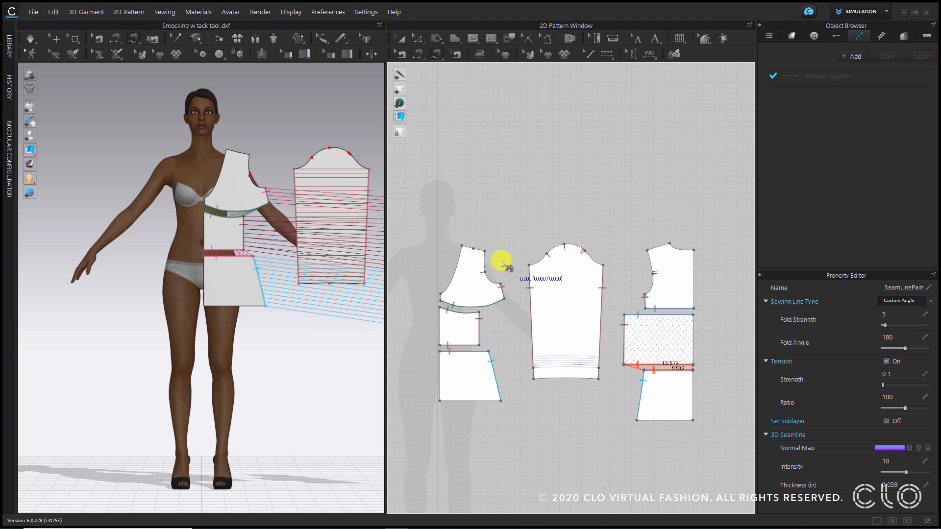
pyautogui.click(463, 246)
pyautogui.click(485, 250)
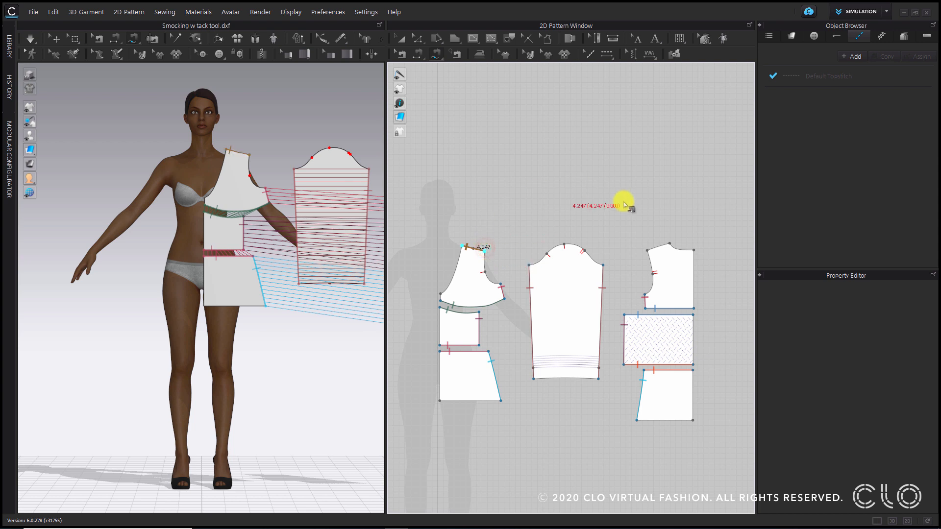
pyautogui.click(672, 242)
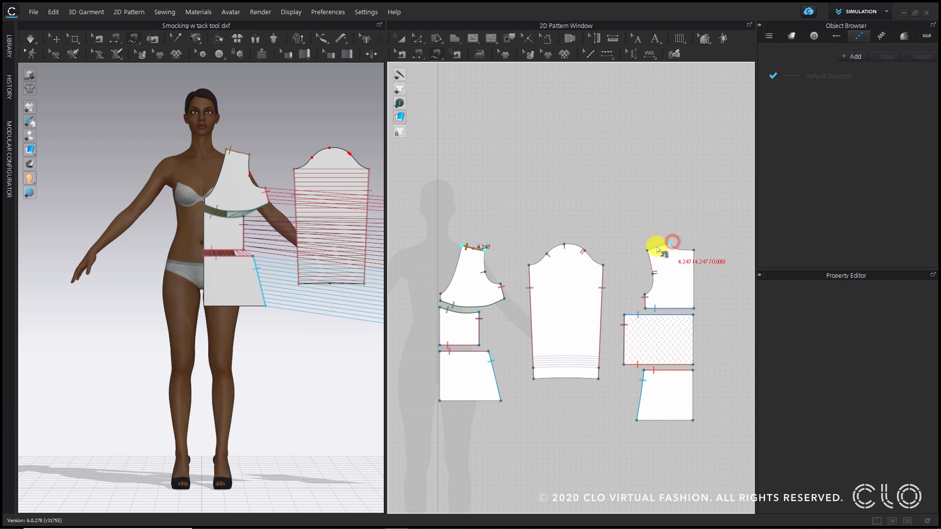
pyautogui.click(647, 250)
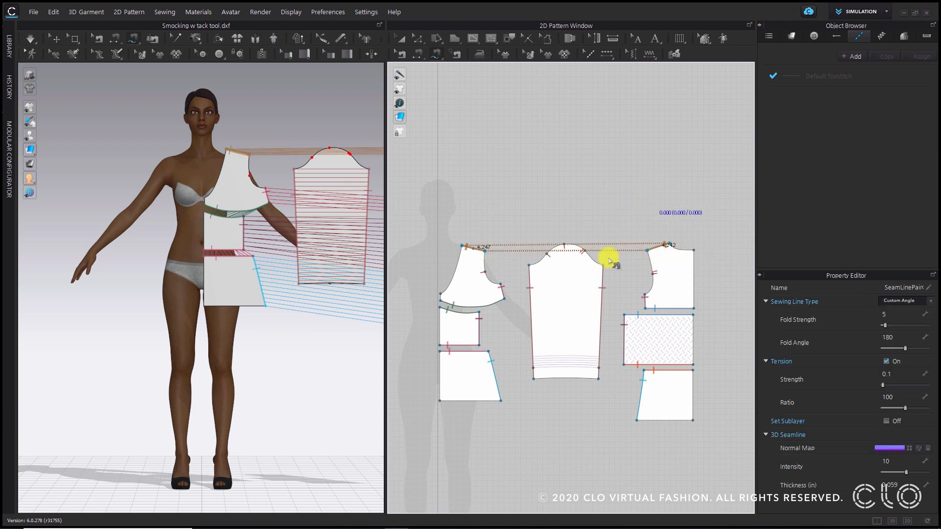
# - Sew the front armhole from underarm to notch to the sleeve cap from the front underarm corner to the single notch
pyautogui.scroll(1, 552, 215)
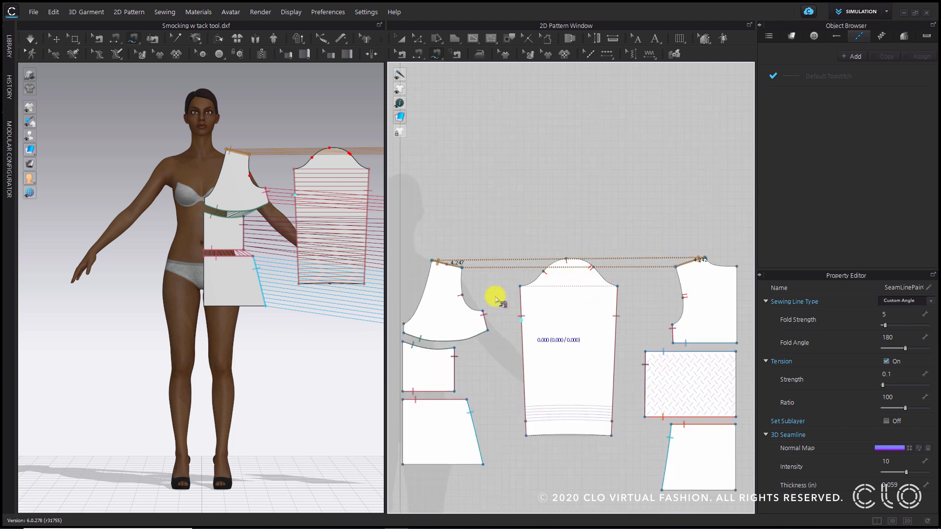
pyautogui.scroll(1, 488, 316)
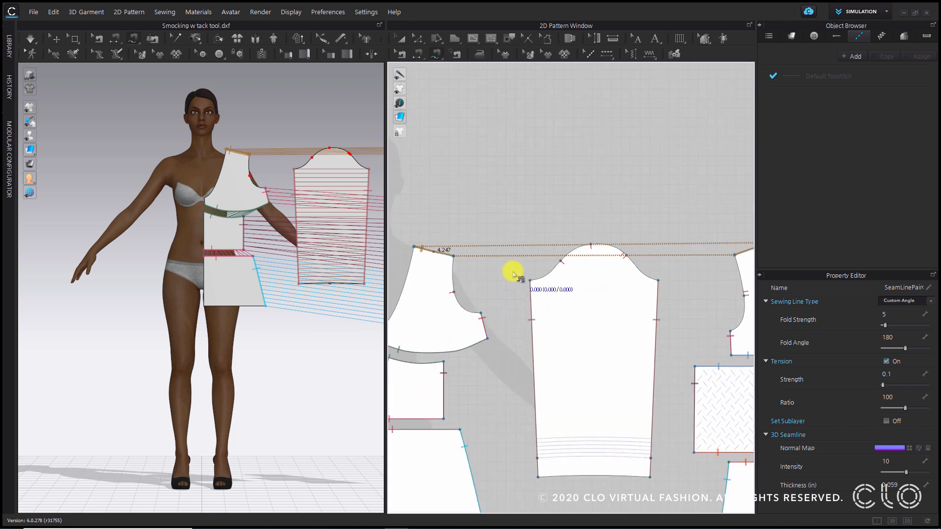
pyautogui.moveTo(664, 244); pyautogui.dragTo(610, 238, button='middle')
pyautogui.scroll(-1, 544, 249)
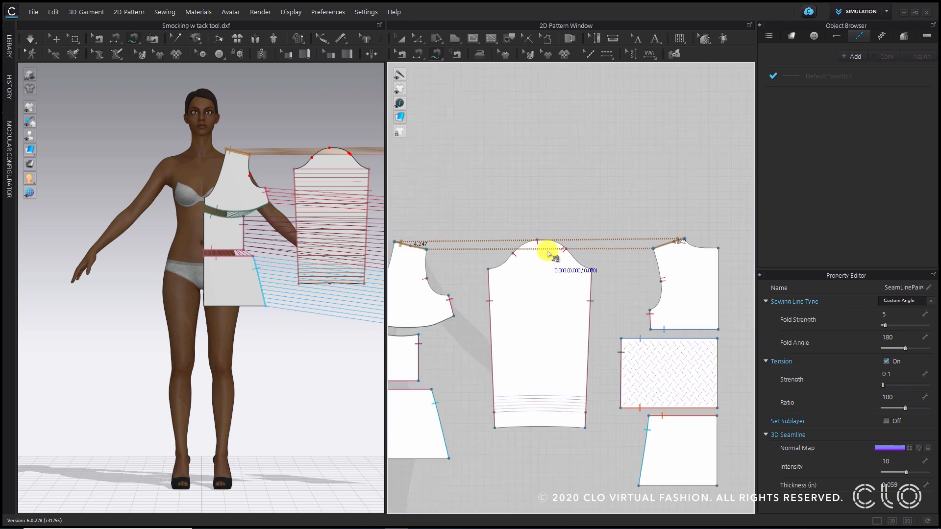
pyautogui.click(450, 296)
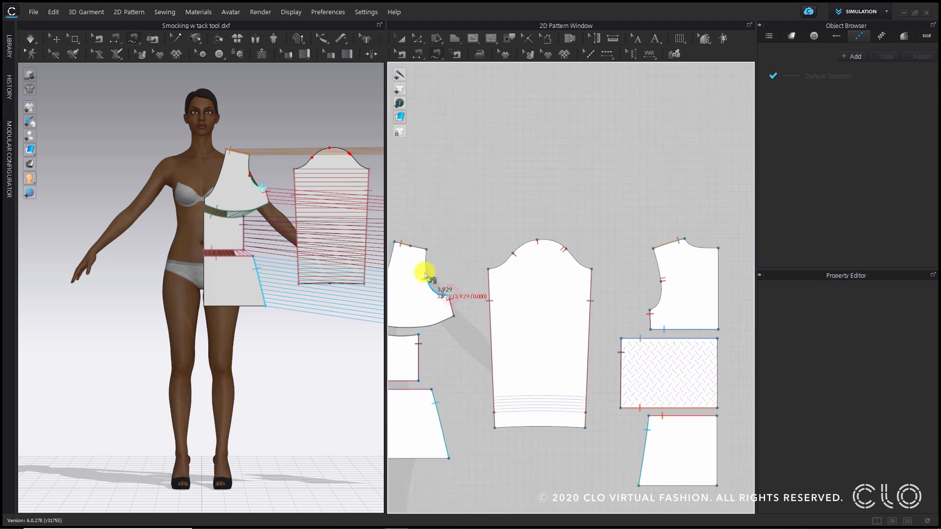
pyautogui.click(428, 277)
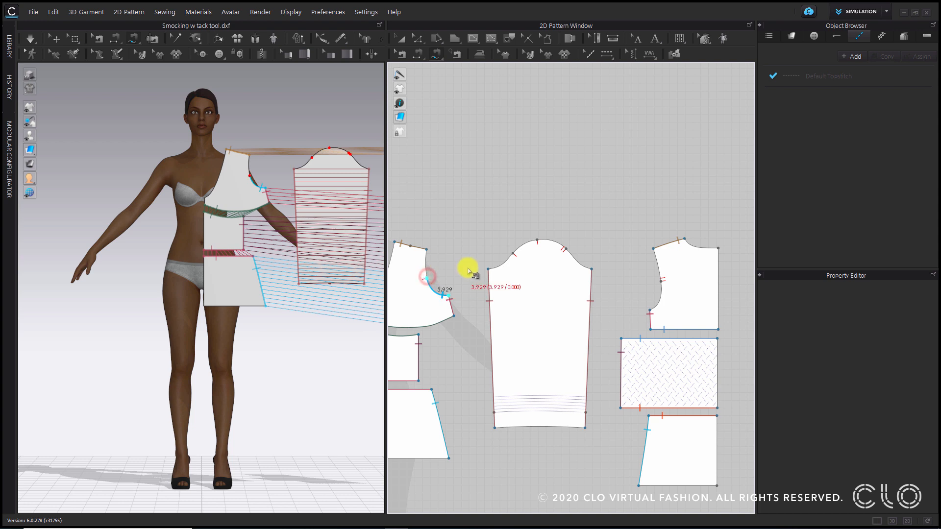
pyautogui.click(483, 267)
pyautogui.click(514, 252)
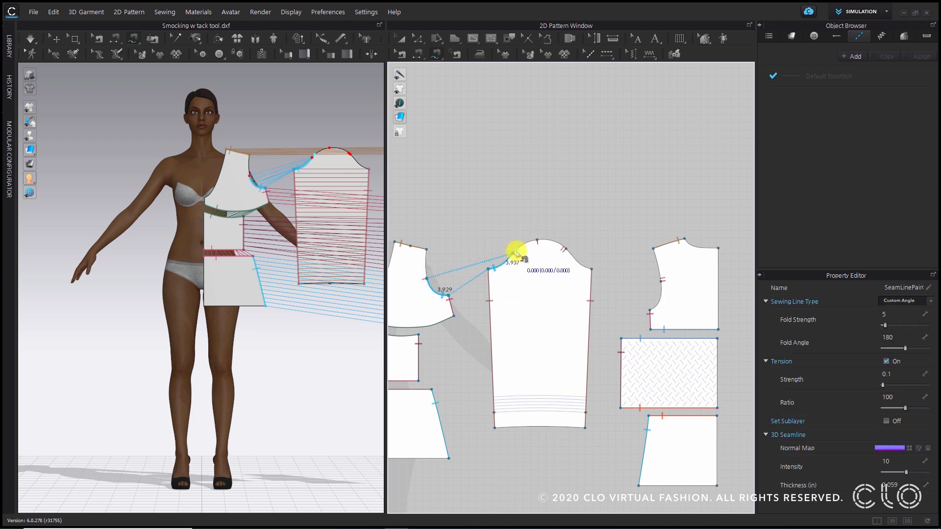
# - Sew the sleeve cap from the front notch to the crown notch to the upper front armhole, ending at the shoulder
pyautogui.click(514, 252)
pyautogui.click(538, 240)
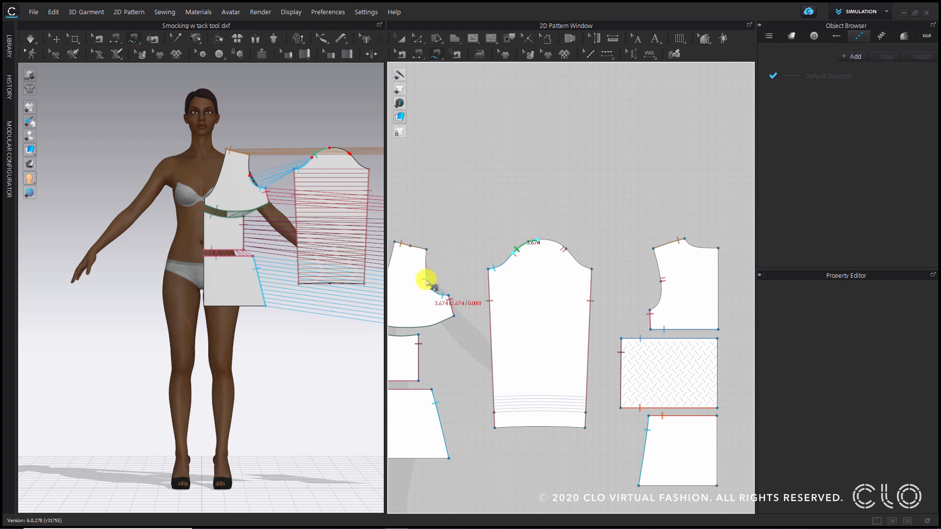
pyautogui.click(428, 250)
# - Sew the sleeve cap from the crown to just past the double notch to the back armhole from shoulder to just past its double notch
pyautogui.scroll(6, 495, 265)
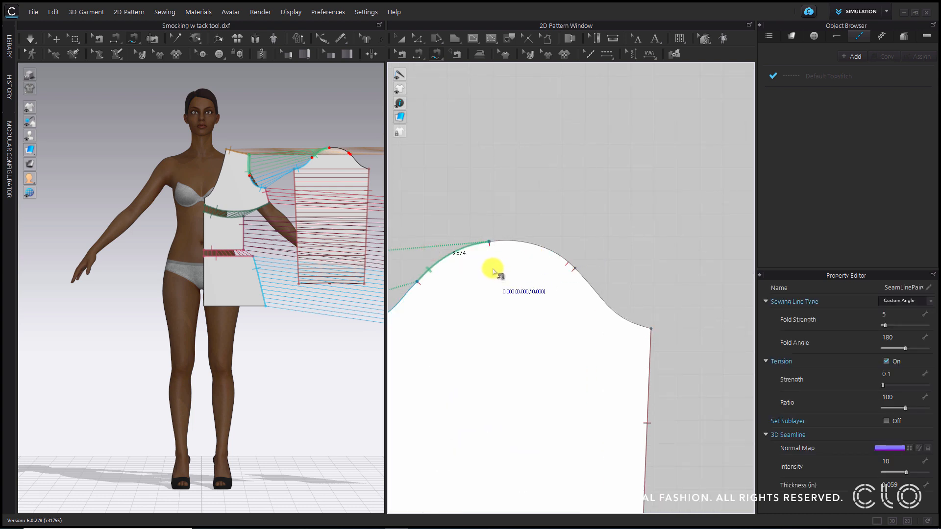
pyautogui.click(483, 212)
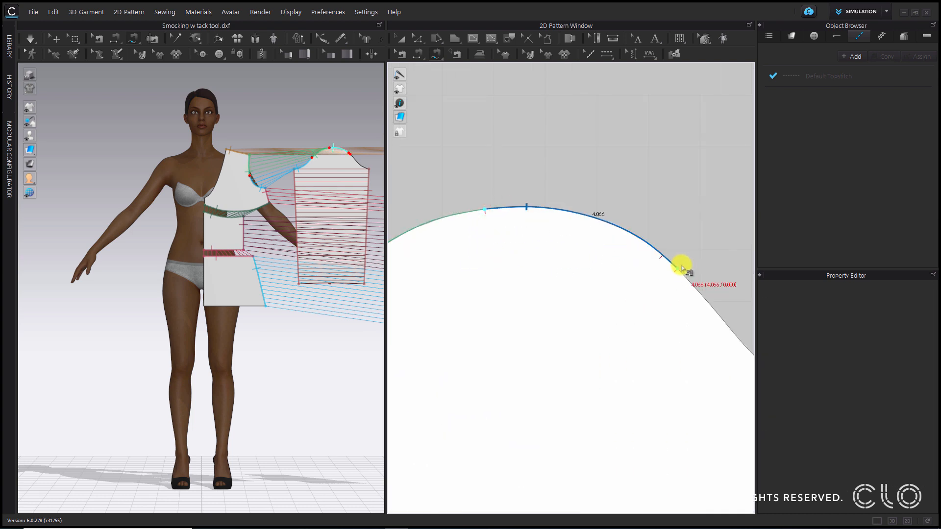
pyautogui.click(681, 266)
pyautogui.scroll(-6, 678, 264)
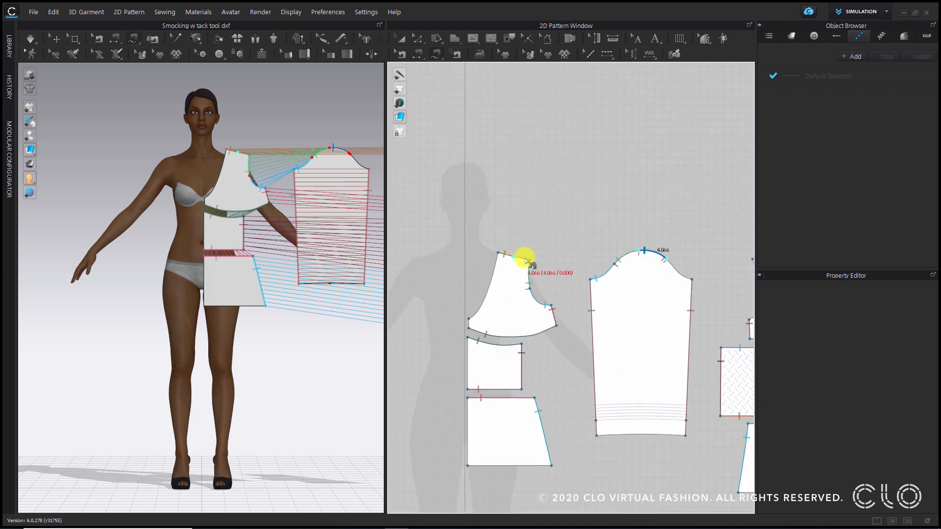
pyautogui.scroll(-4, 527, 265)
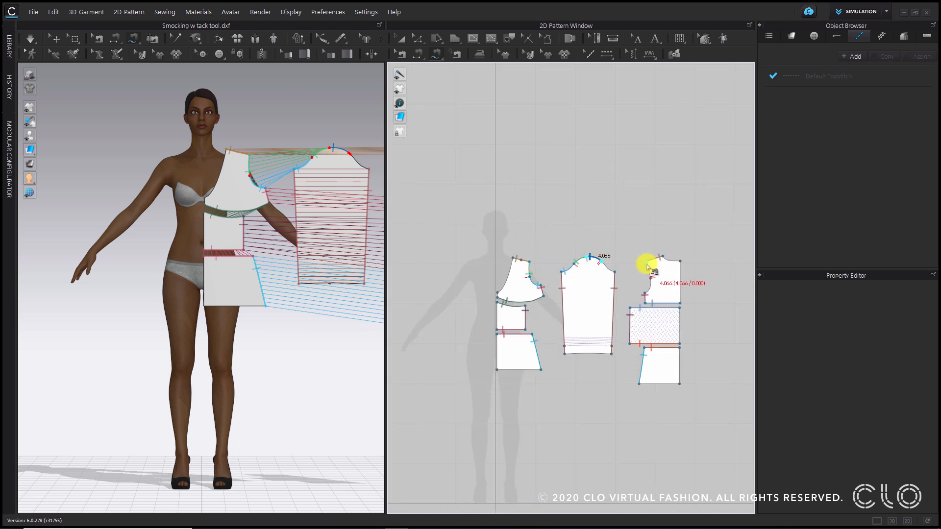
pyautogui.scroll(6, 649, 266)
pyautogui.click(646, 256)
pyautogui.scroll(4, 652, 274)
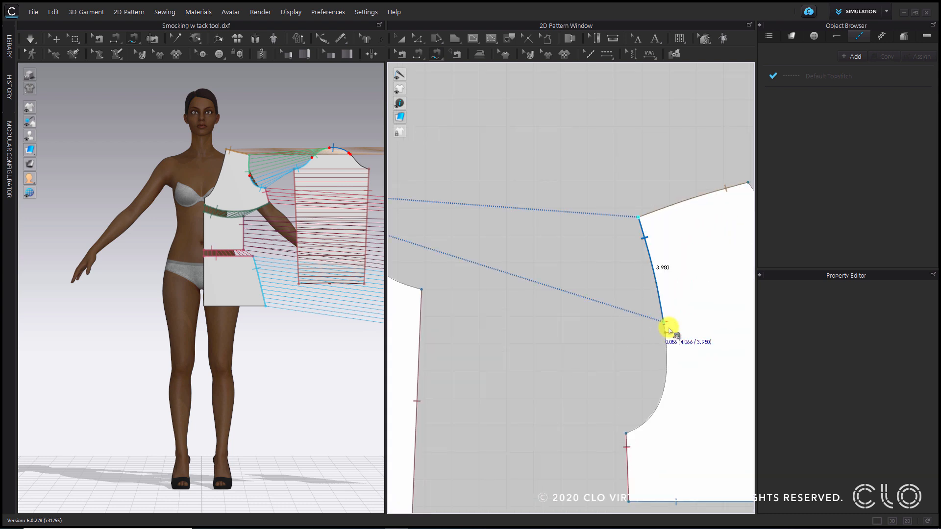
pyautogui.scroll(3, 668, 335)
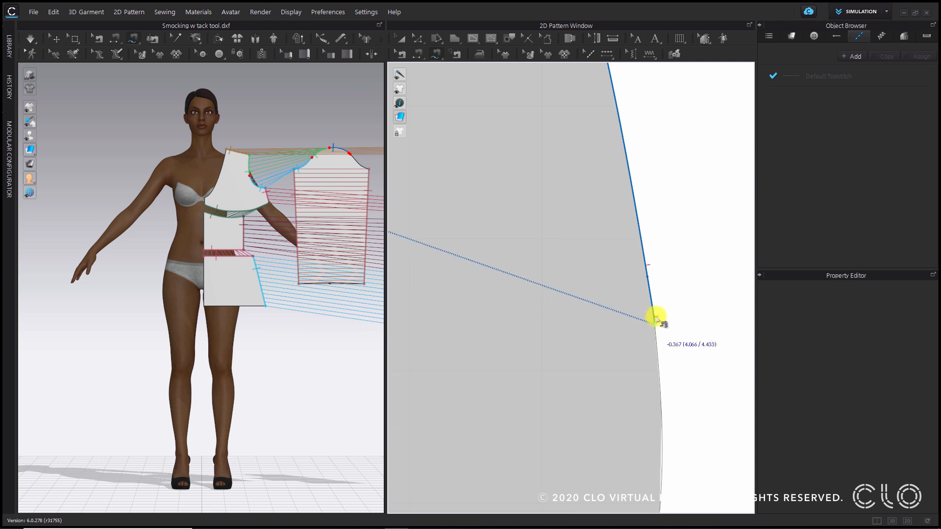
pyautogui.click(662, 338)
# - Sew the remaining lower back armhole down to the underarm to the rest of the sleeve cap's back curve
pyautogui.click(659, 339)
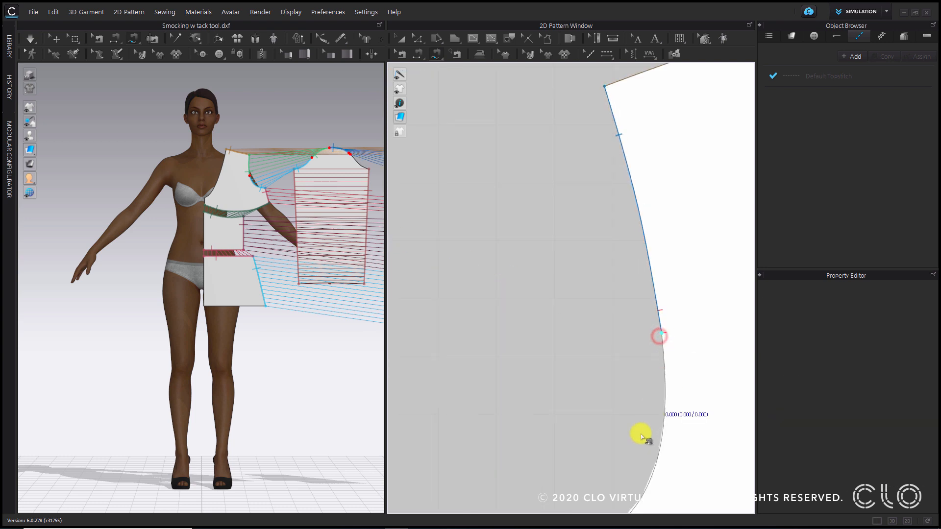
pyautogui.moveTo(640, 435); pyautogui.dragTo(641, 269, button='middle')
pyautogui.click(598, 319)
pyautogui.scroll(-3, 592, 297)
pyautogui.moveTo(570, 262); pyautogui.dragTo(716, 320, button='middle')
pyautogui.click(478, 179)
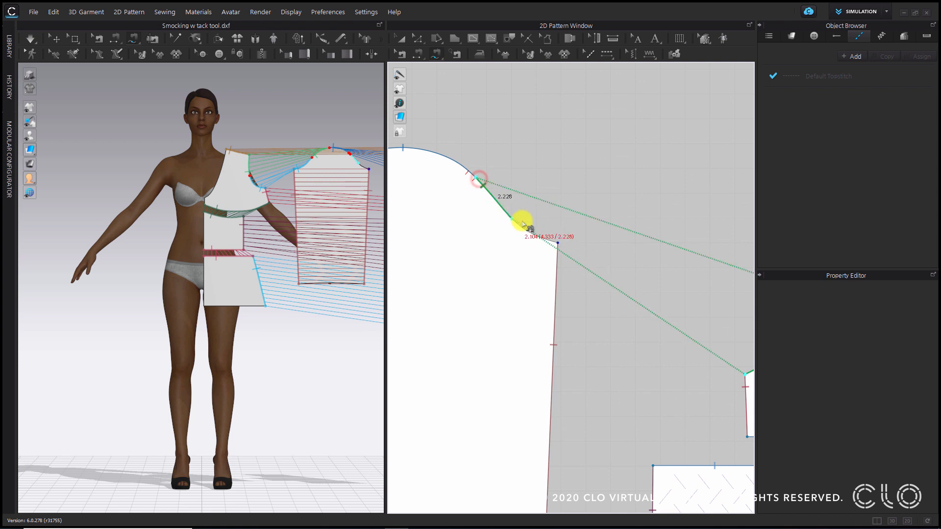
pyautogui.click(560, 242)
# - Clone all pattern pieces as Symmetric Pattern (with Sewing) and place the mirrored set on the opposite side of the centre line
pyautogui.scroll(-2, 552, 245)
pyautogui.scroll(-4, 541, 205)
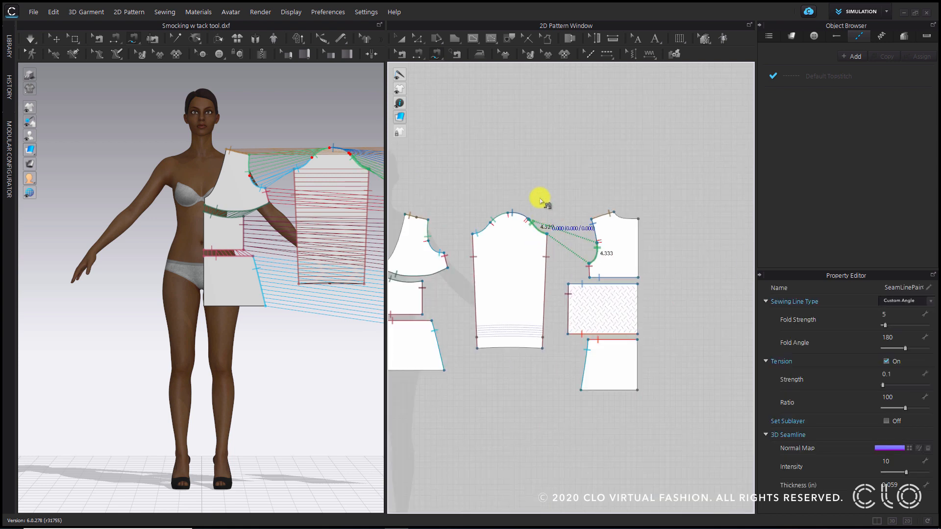
pyautogui.moveTo(539, 200); pyautogui.dragTo(606, 162, button='middle')
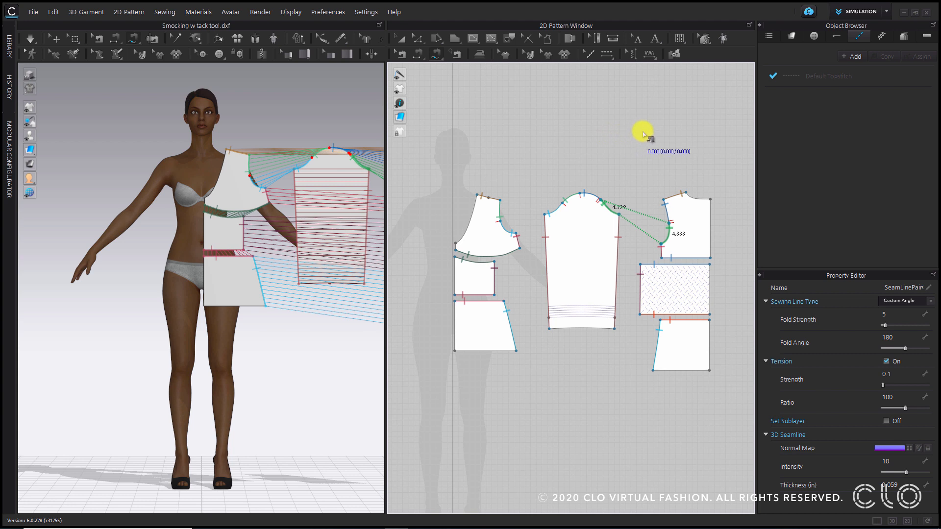
pyautogui.click(401, 39)
pyautogui.press('a')
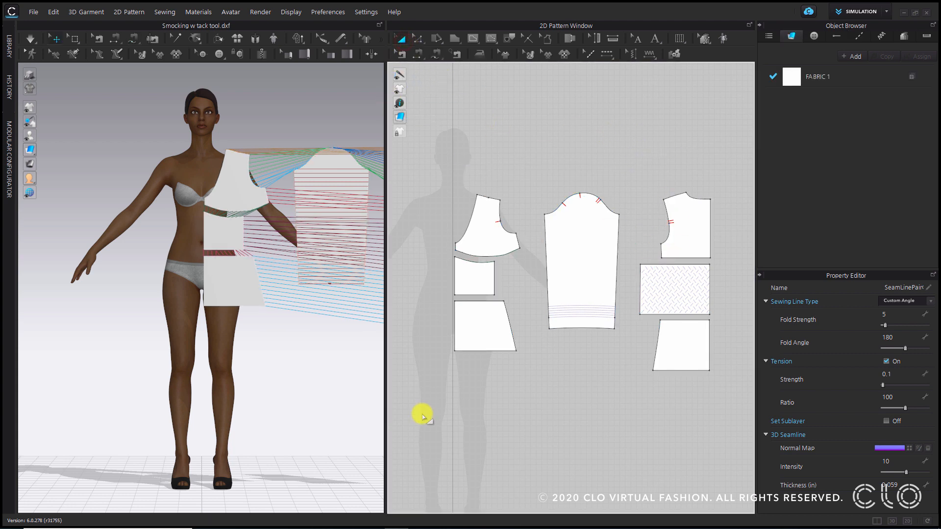
pyautogui.moveTo(425, 157); pyautogui.dragTo(730, 419)
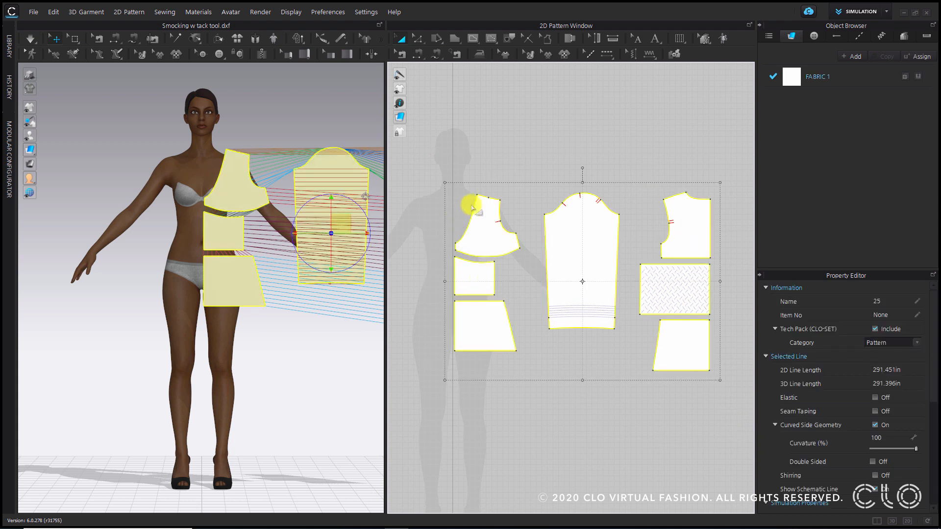
pyautogui.rightClick(488, 226)
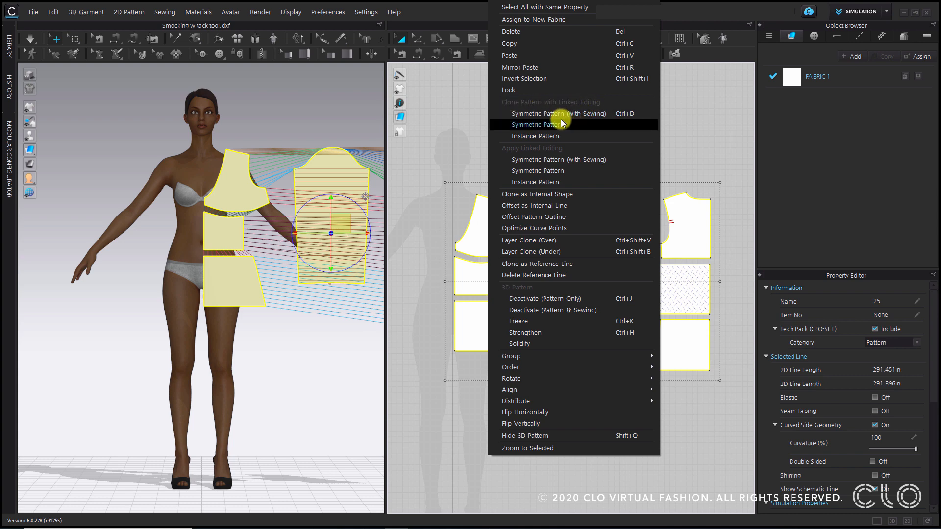
pyautogui.click(610, 116)
pyautogui.scroll(-4, 495, 273)
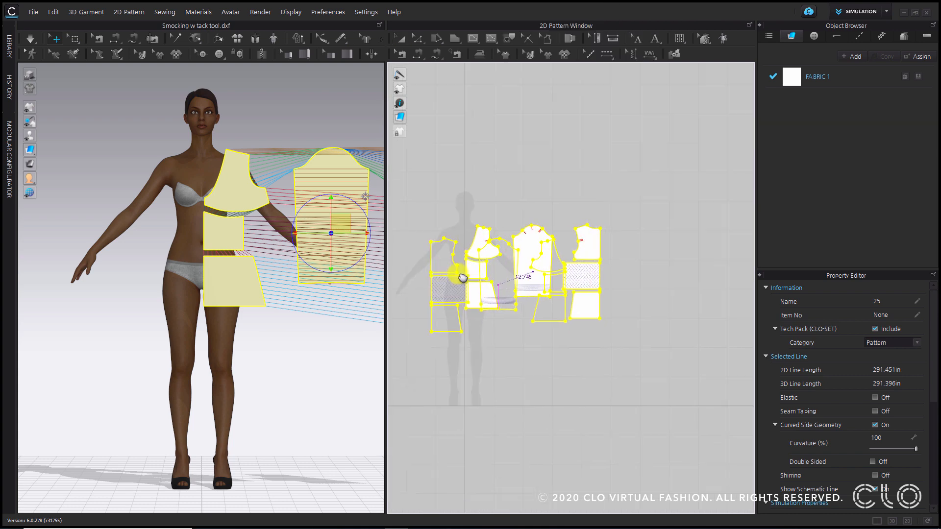
pyautogui.moveTo(463, 278); pyautogui.dragTo(562, 275, button='middle')
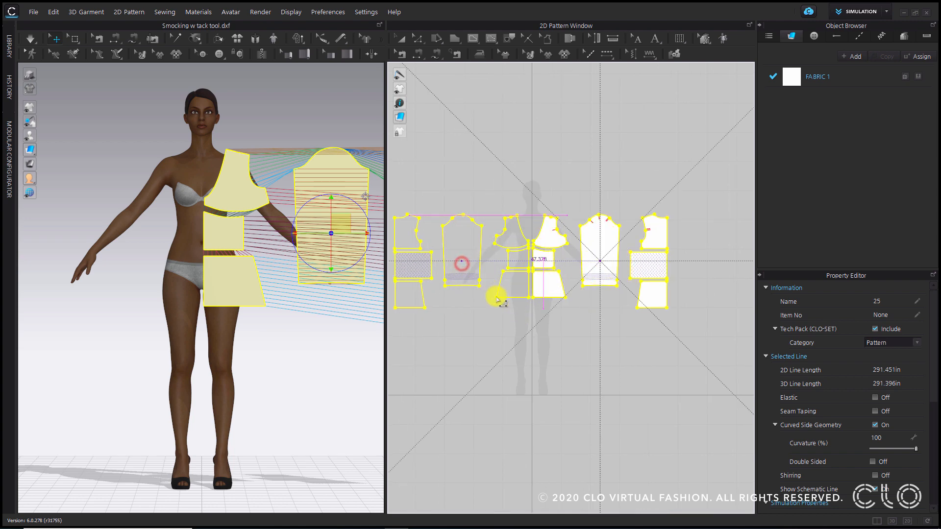
pyautogui.click(527, 328)
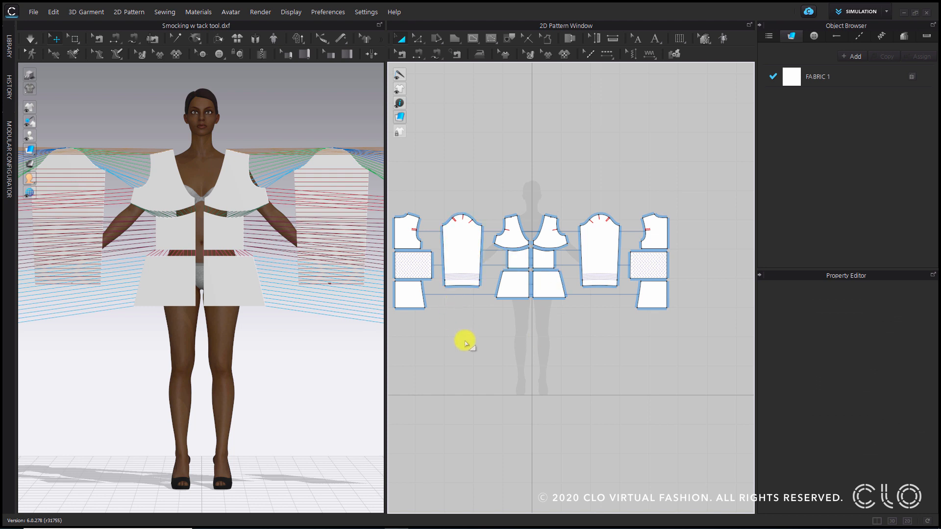
# - Move the three back pieces beside their mirrored counterparts so the centre-back edges face each other
pyautogui.moveTo(445, 351); pyautogui.dragTo(389, 203)
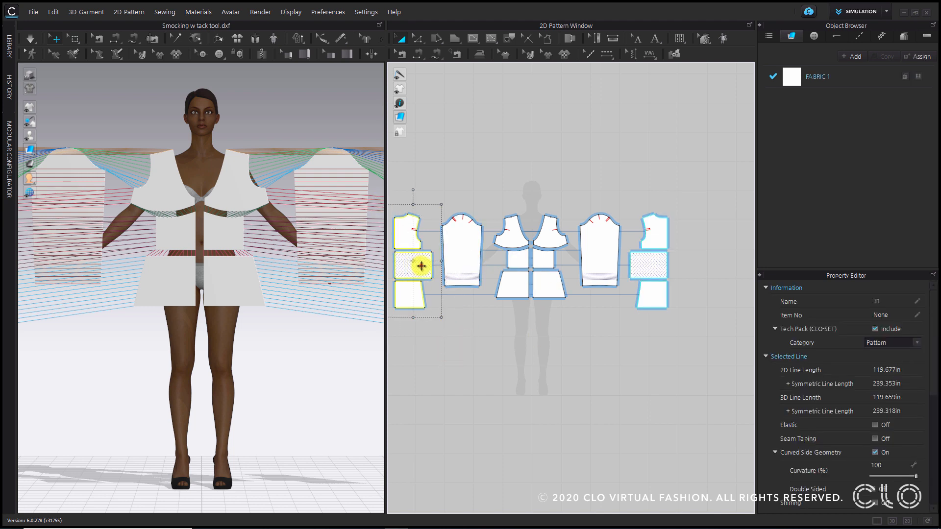
pyautogui.moveTo(421, 265); pyautogui.dragTo(695, 263)
pyautogui.click(714, 361)
# - Sew the centre-front edges together on the upper bodice, midriff and lower skirt pieces
pyautogui.scroll(2, 569, 203)
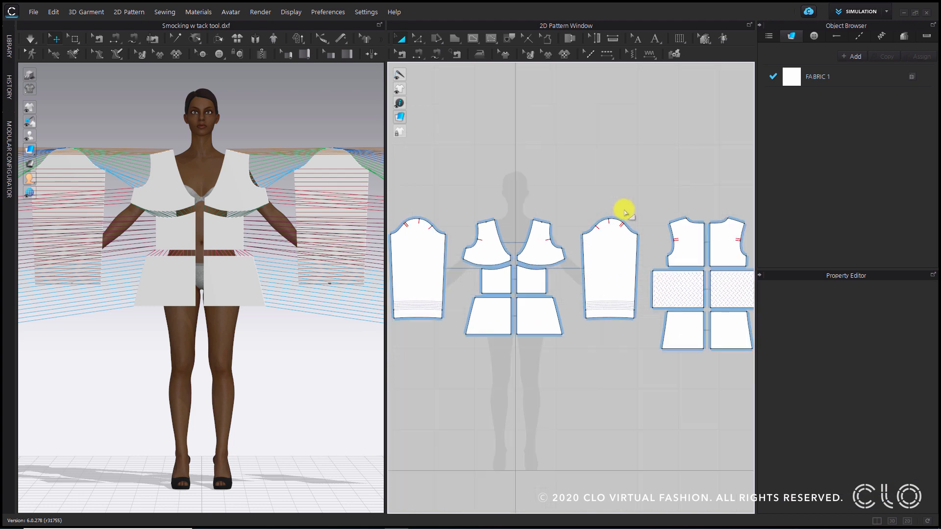
pyautogui.click(418, 54)
pyautogui.scroll(3, 485, 220)
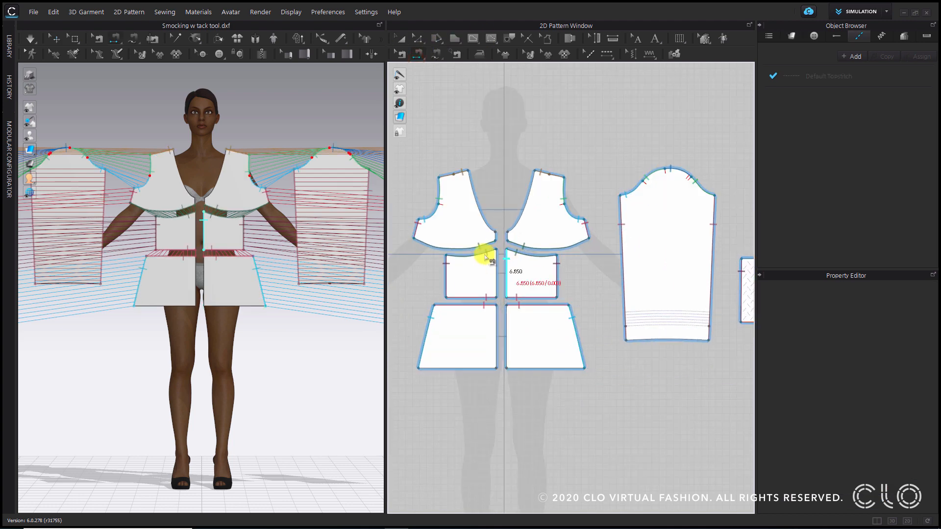
pyautogui.click(489, 217)
pyautogui.click(517, 217)
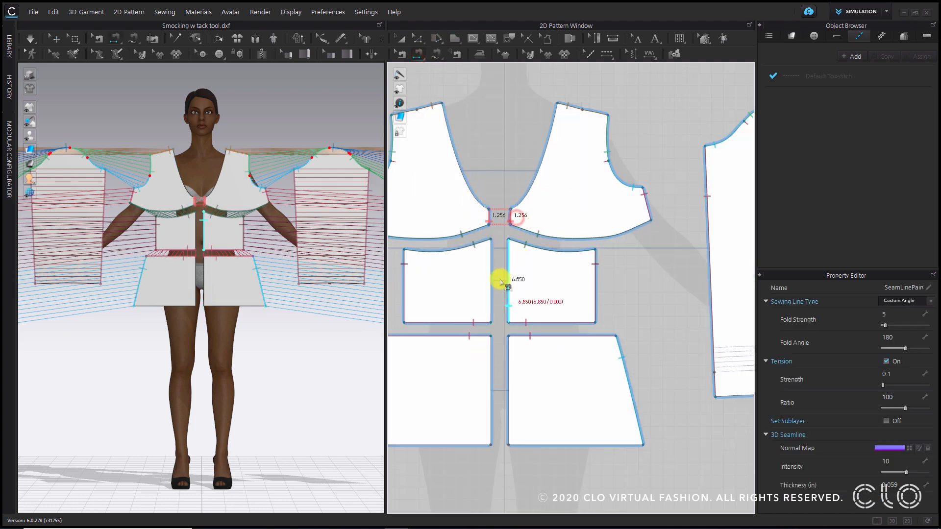
pyautogui.click(491, 259)
pyautogui.click(509, 259)
pyautogui.click(490, 360)
pyautogui.click(509, 361)
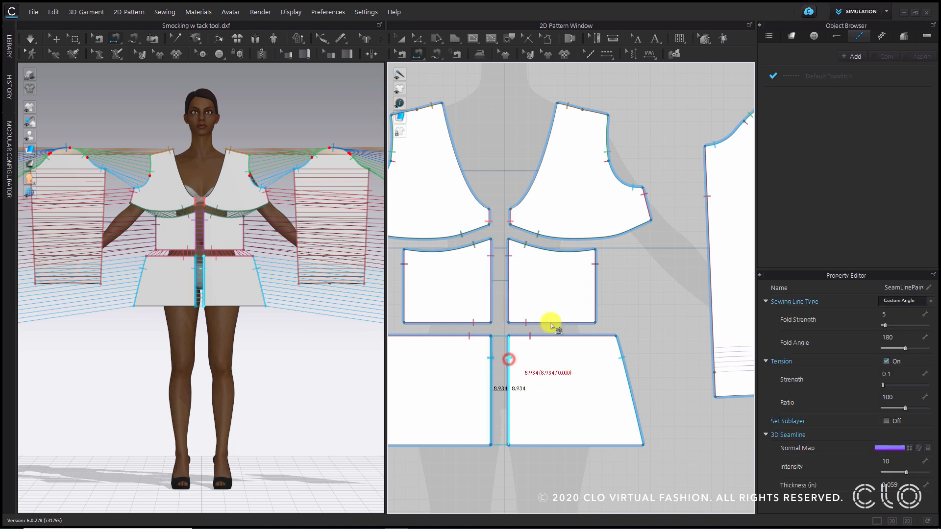
# - Sew the centre-back edges together on the upper back, smocked middle panel and lower back pieces
pyautogui.scroll(-3, 551, 319)
pyautogui.scroll(-2, 550, 245)
pyautogui.click(538, 251)
pyautogui.click(532, 251)
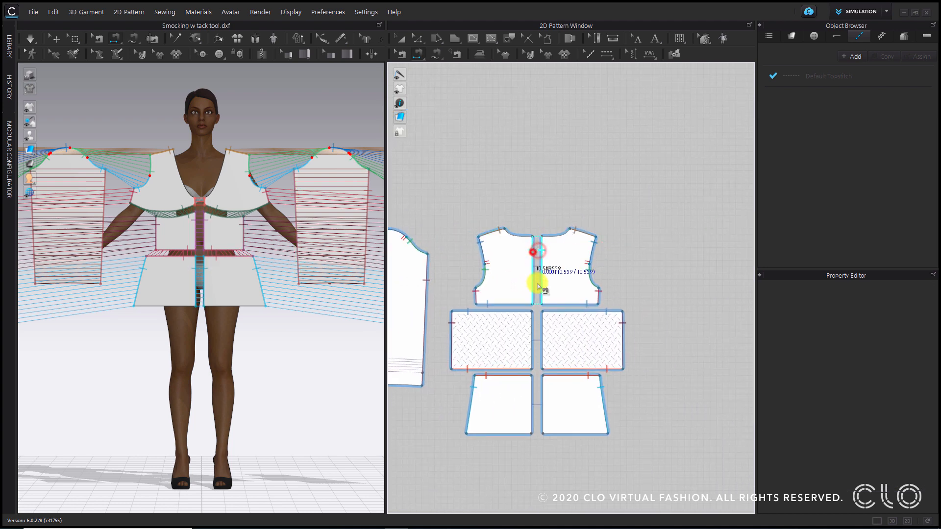
pyautogui.click(527, 327)
pyautogui.click(542, 326)
pyautogui.click(528, 390)
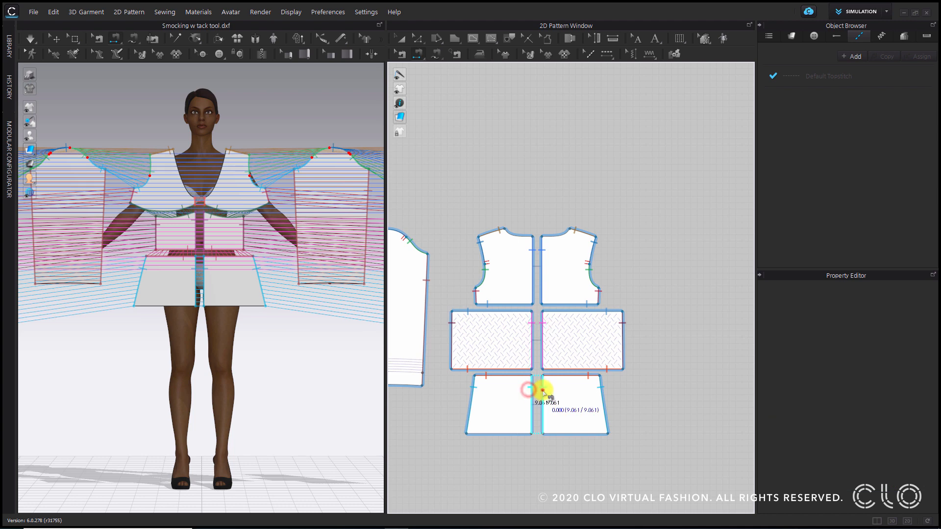
pyautogui.click(542, 389)
pyautogui.scroll(-5, 574, 353)
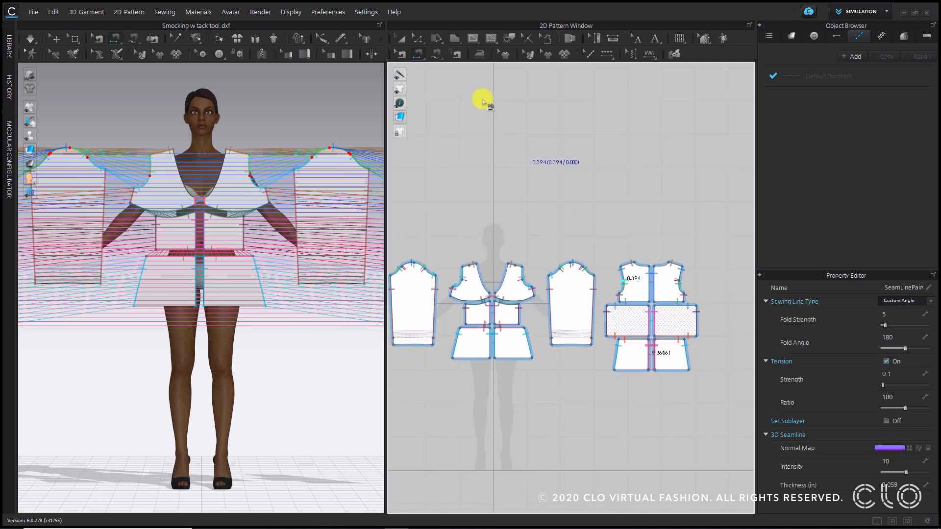
pyautogui.click(401, 38)
pyautogui.click(496, 179)
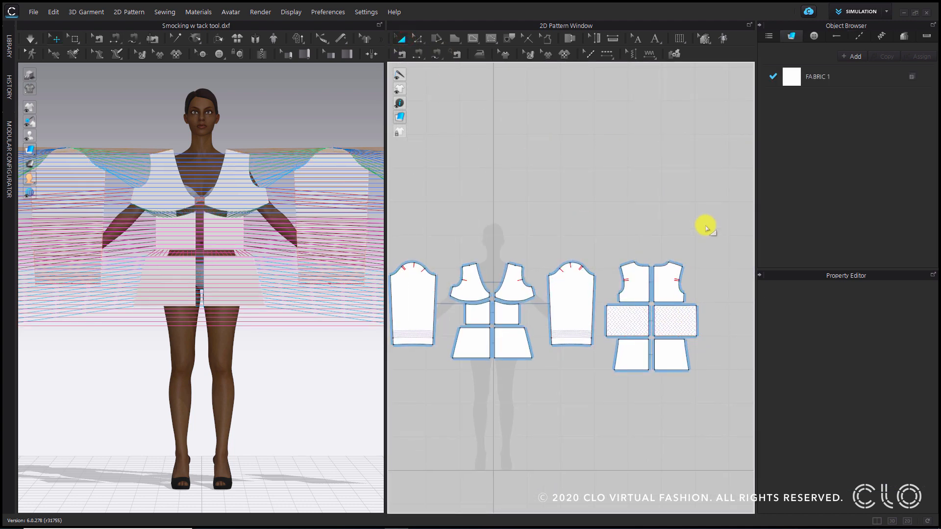
# - Enlarge the 3D view and reset the 3D arrangement of all pieces to match their 2D layout
pyautogui.moveTo(554, 191); pyautogui.dragTo(594, 168, button='right')
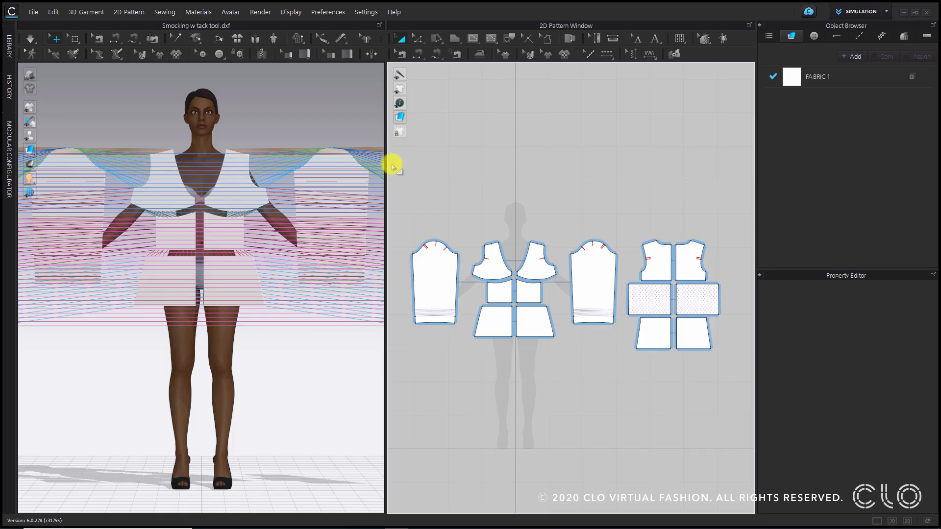
pyautogui.moveTo(384, 167); pyautogui.dragTo(594, 179)
pyautogui.scroll(-5, 392, 287)
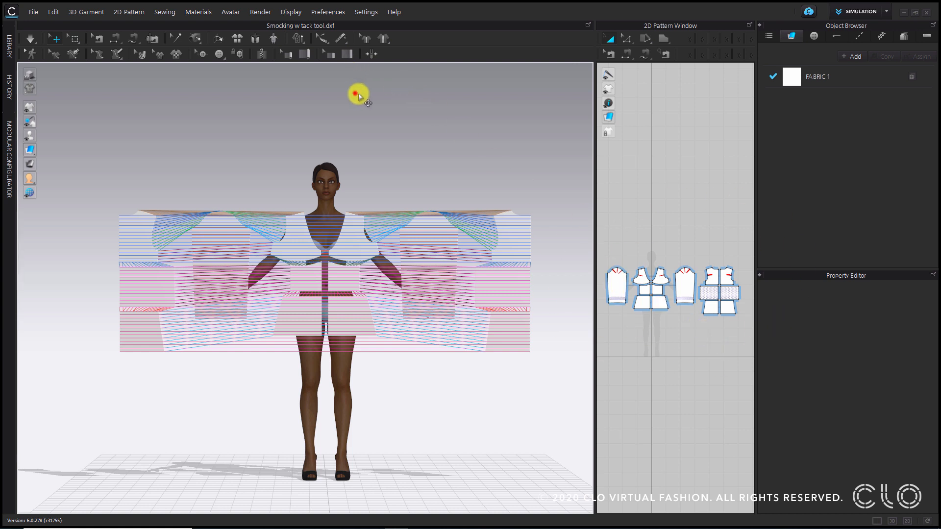
pyautogui.click(235, 39)
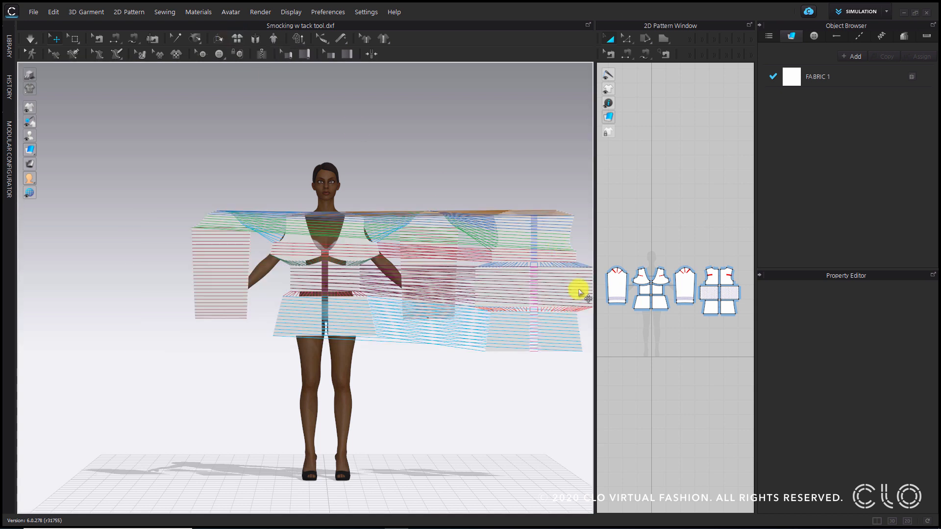
# - Show the arrangement points around the avatar
pyautogui.moveTo(504, 163); pyautogui.dragTo(471, 167, button='middle')
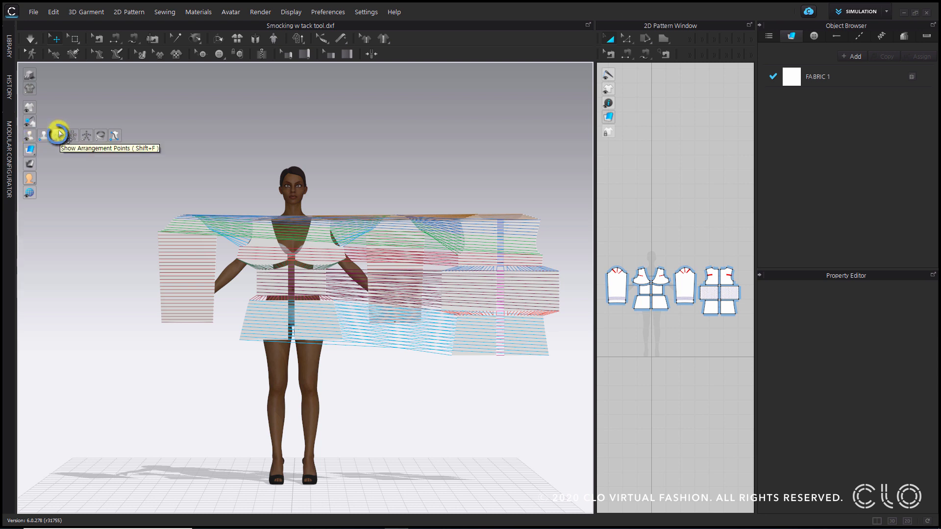
pyautogui.click(58, 134)
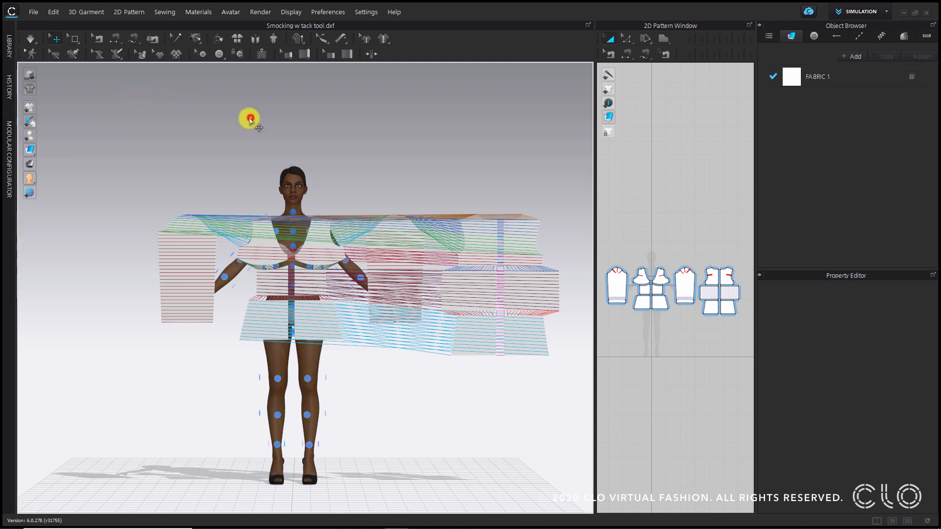
pyautogui.click(312, 243)
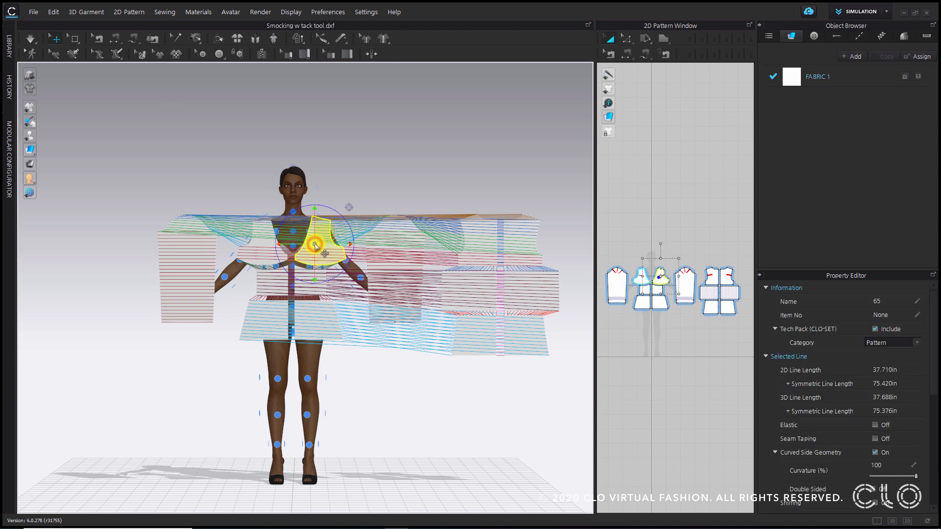
pyautogui.scroll(3, 315, 241)
pyautogui.scroll(2, 316, 236)
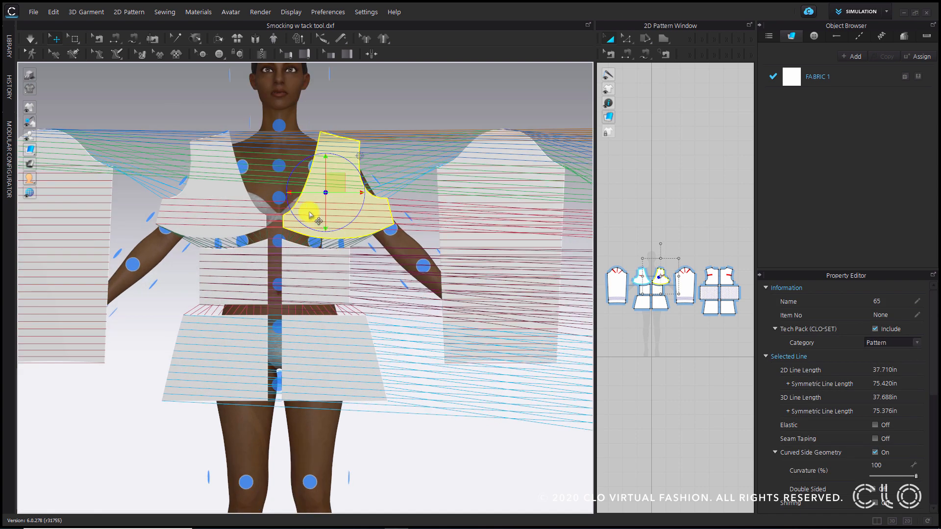
pyautogui.scroll(-5, 300, 144)
pyautogui.click(361, 155)
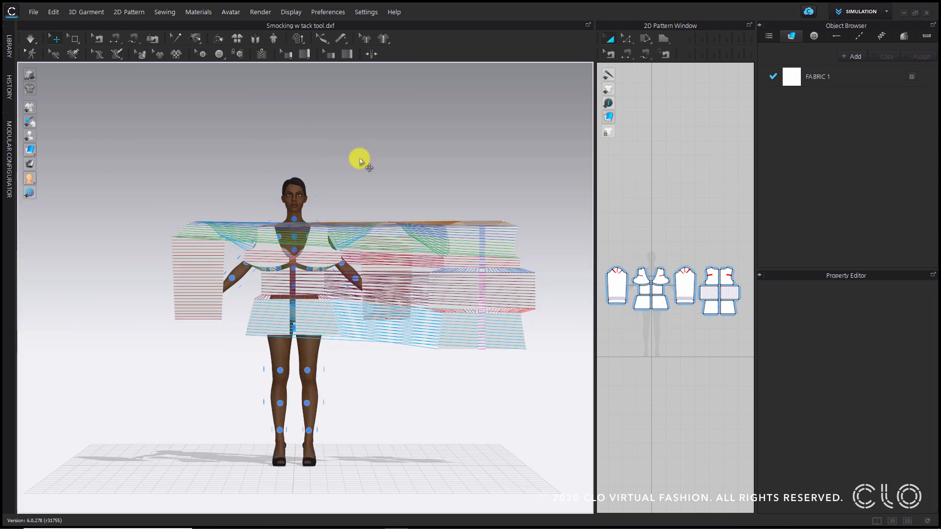
# - Raise all pattern pieces above the avatar's head, return to the front view and give the 2D pattern view more width
pyautogui.hotkey('ctrl', 'a')
pyautogui.moveTo(325, 252); pyautogui.dragTo(328, 52)
pyautogui.click(373, 149)
pyautogui.press('2')
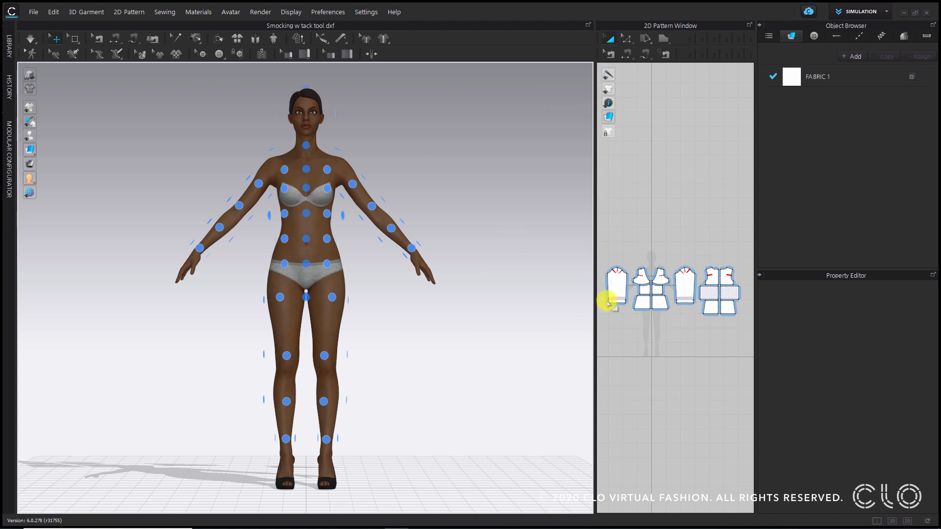
pyautogui.moveTo(595, 300); pyautogui.dragTo(568, 276)
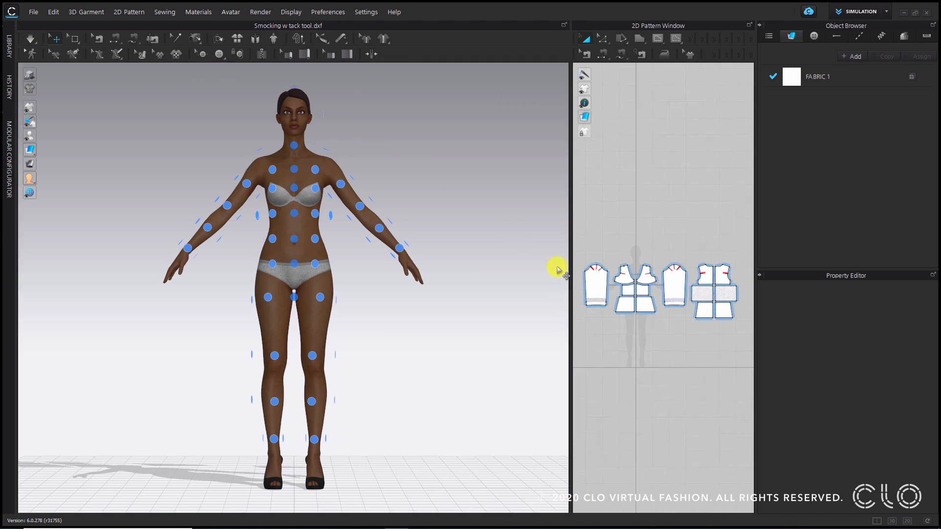
# - Examine the raised pieces above the avatar and check which one the front bodice pattern corresponds to
pyautogui.scroll(-5, 638, 264)
pyautogui.moveTo(415, 192); pyautogui.dragTo(416, 399, button='middle')
pyautogui.scroll(-2, 415, 399)
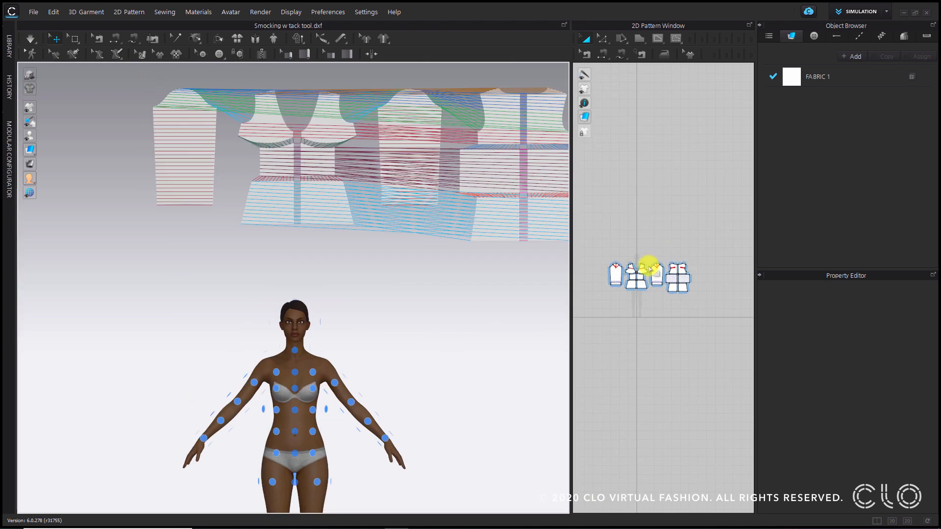
pyautogui.click(643, 269)
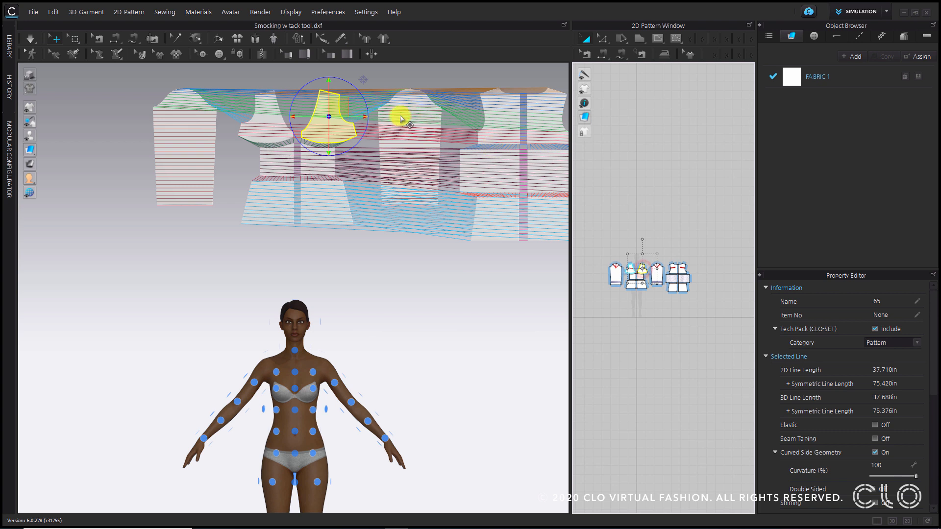
pyautogui.click(465, 317)
pyautogui.press('2')
# - Place the upper front bodice piece on the avatar's front side arrangement point at bust level
pyautogui.scroll(5, 664, 255)
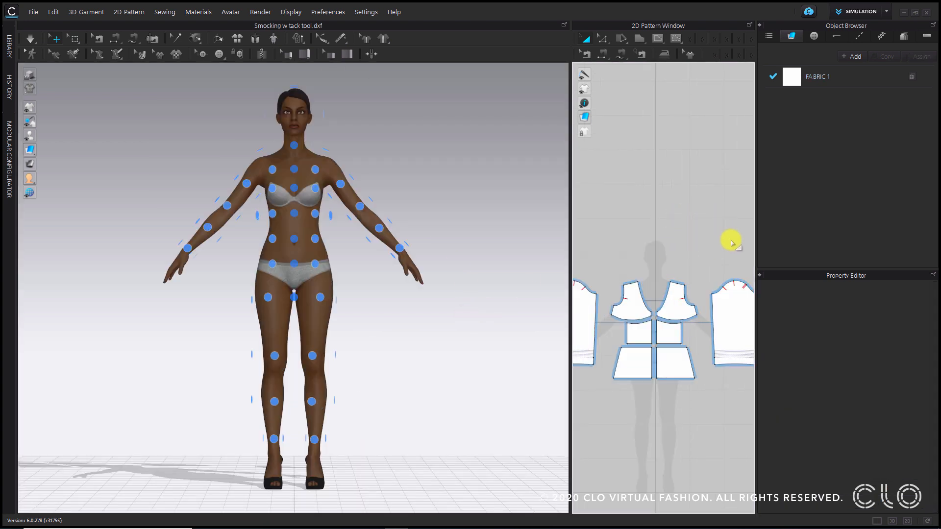
pyautogui.click(676, 308)
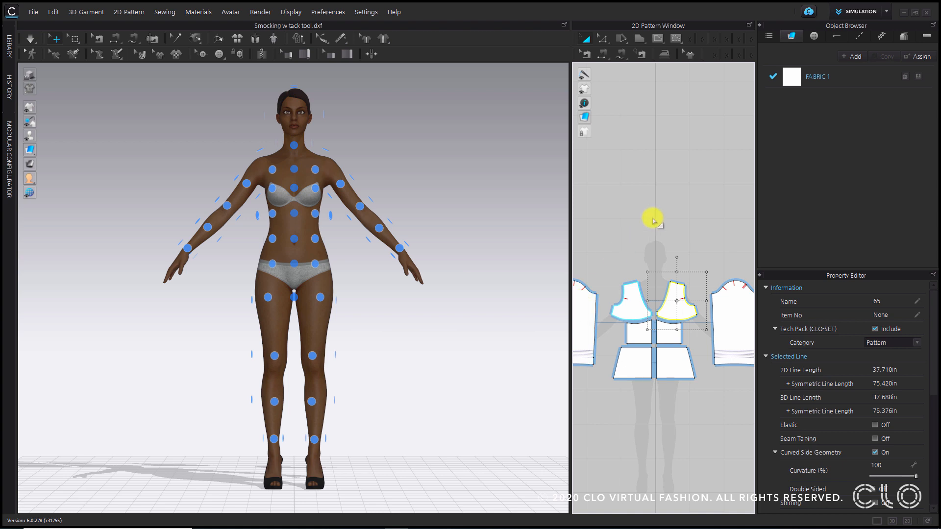
pyautogui.click(653, 219)
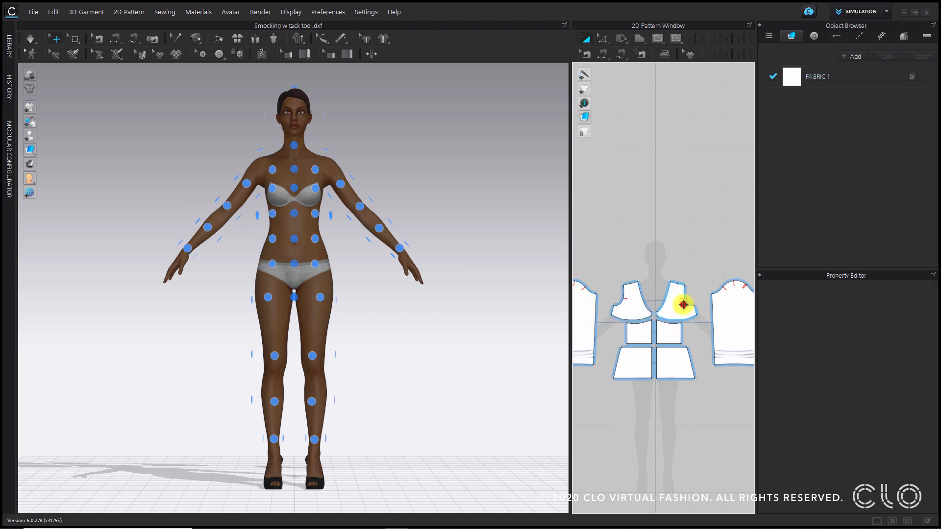
pyautogui.click(683, 305)
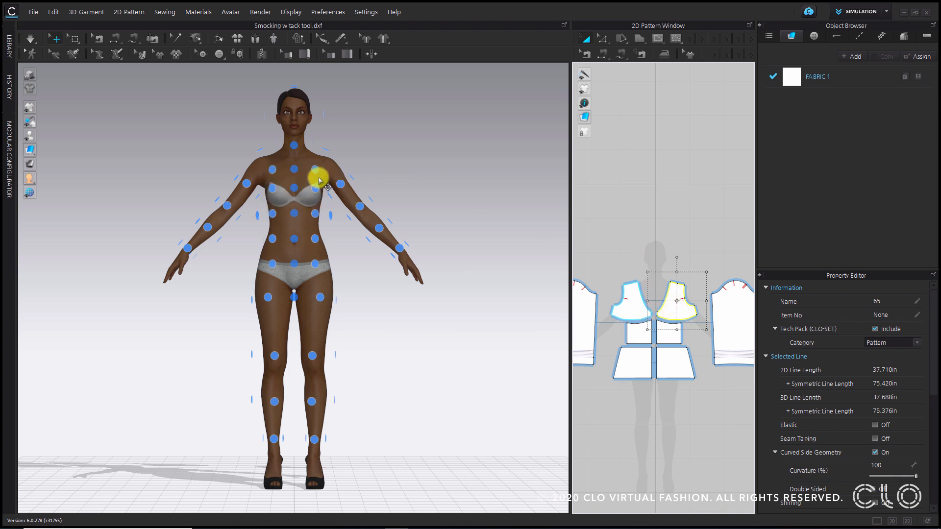
pyautogui.click(319, 190)
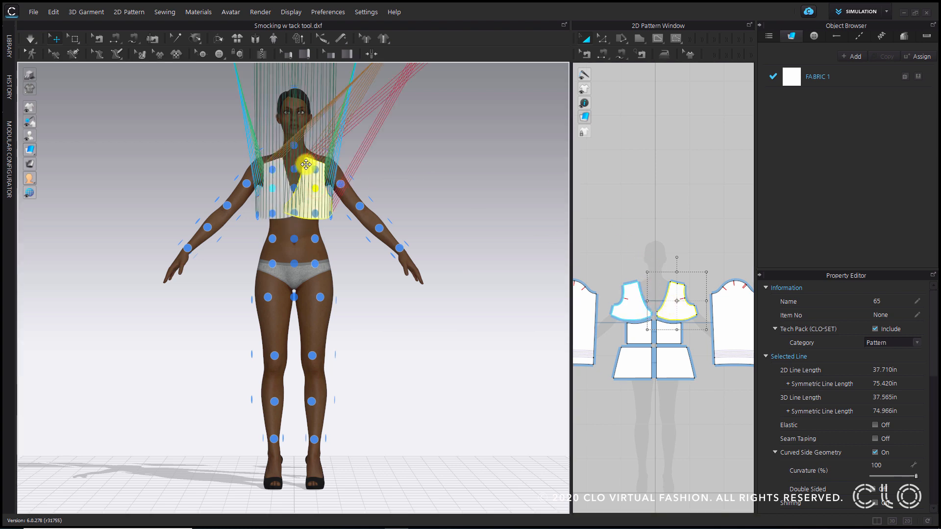
pyautogui.click(324, 177)
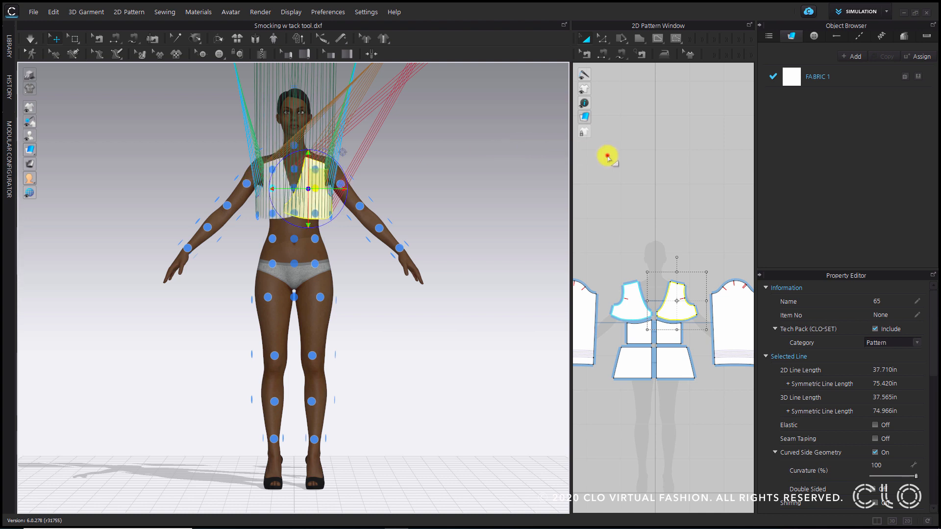
pyautogui.click(608, 157)
# - Place the front midriff piece on the waist arrangement point and the front skirt piece on the upper-thigh point
pyautogui.click(667, 329)
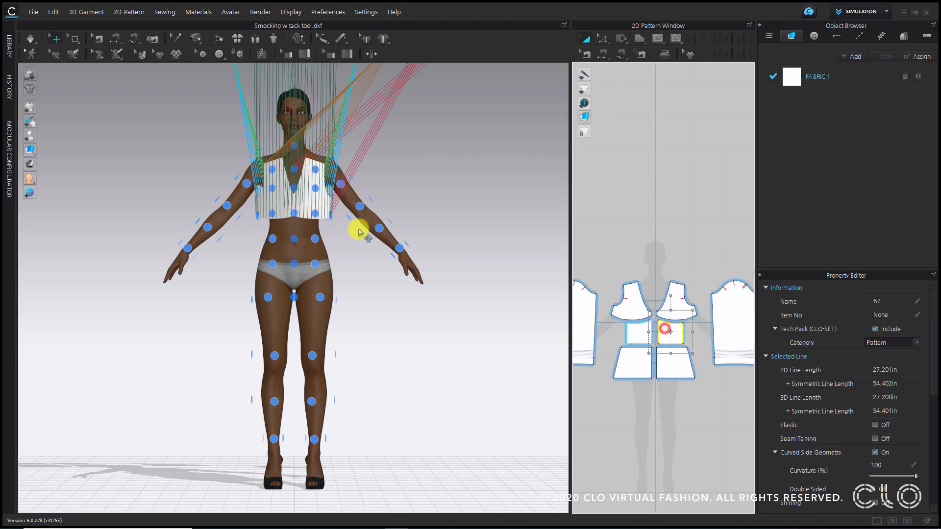
pyautogui.click(323, 245)
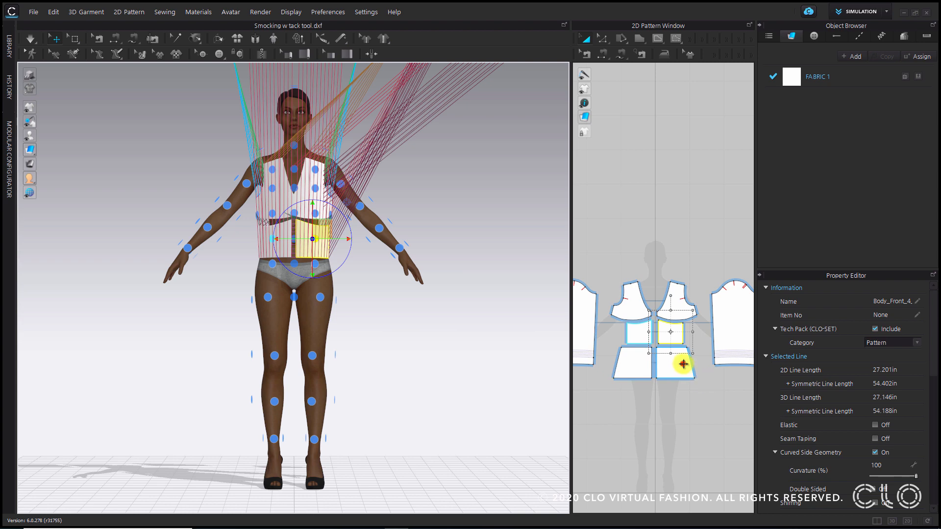
pyautogui.click(683, 364)
pyautogui.click(324, 298)
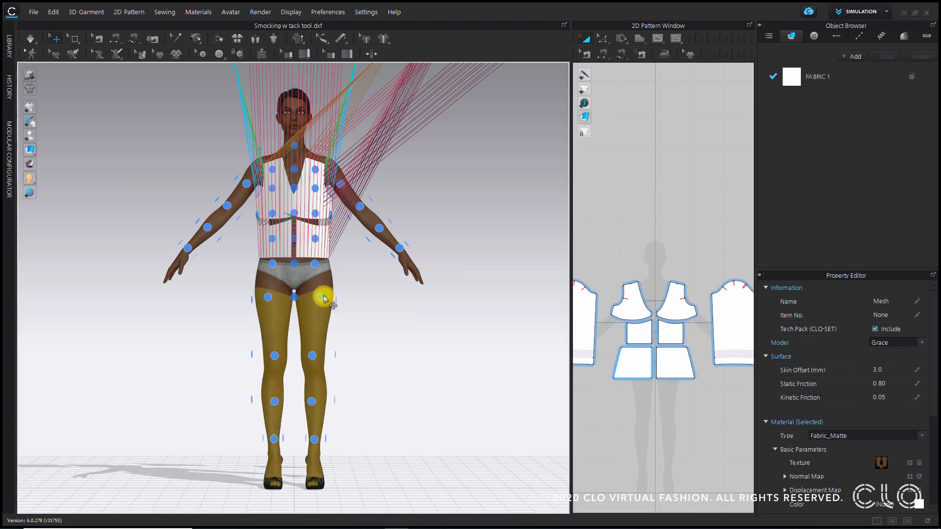
pyautogui.click(683, 365)
pyautogui.click(323, 297)
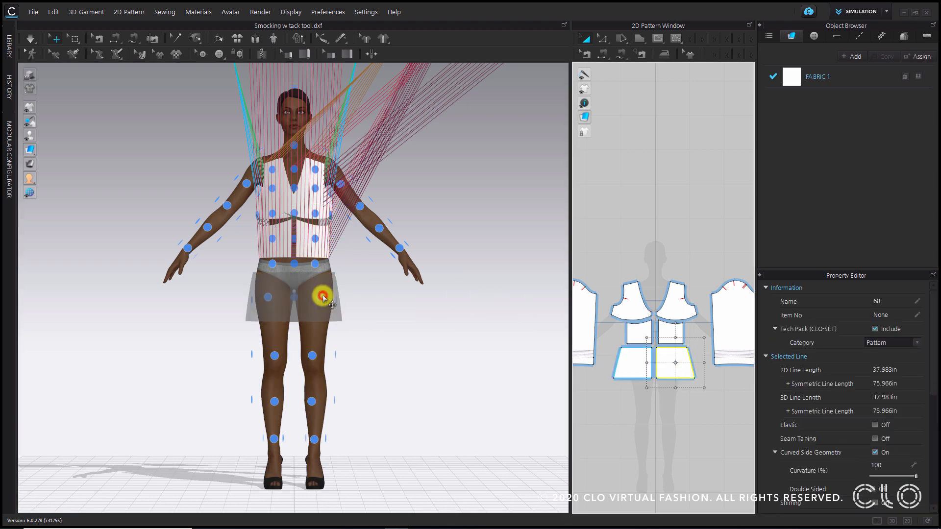
pyautogui.click(414, 306)
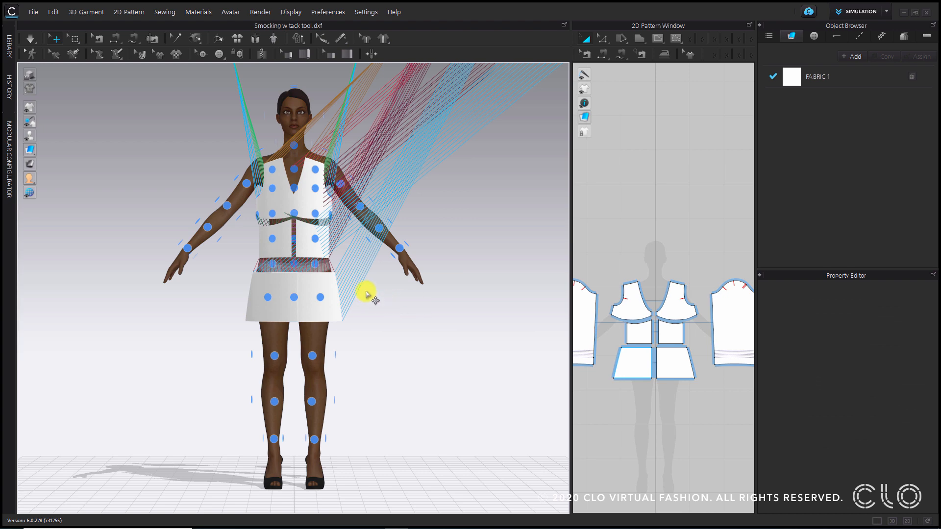
# - From the back view, place the upper back piece on the avatar's back side arrangement point at bust level
pyautogui.press('8')
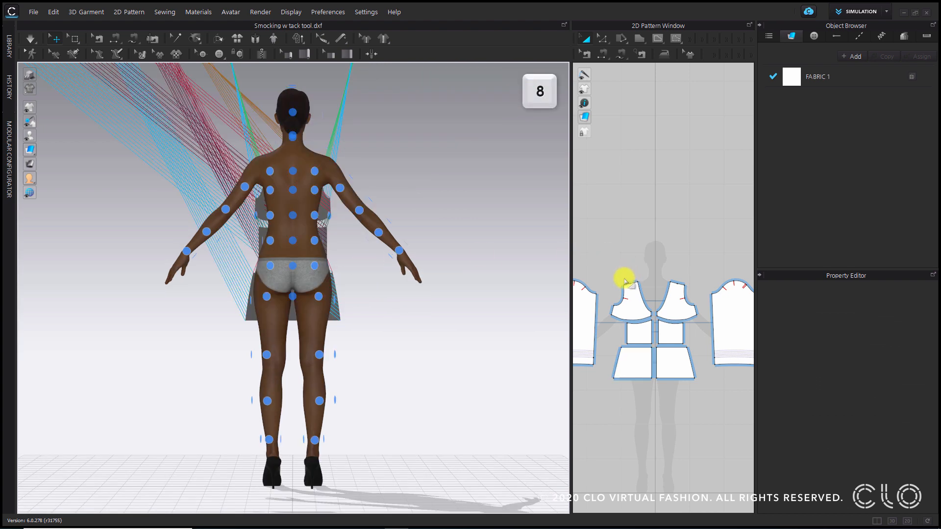
pyautogui.scroll(-2, 650, 281)
pyautogui.moveTo(649, 280); pyautogui.dragTo(623, 263, button='right')
pyautogui.click(666, 269)
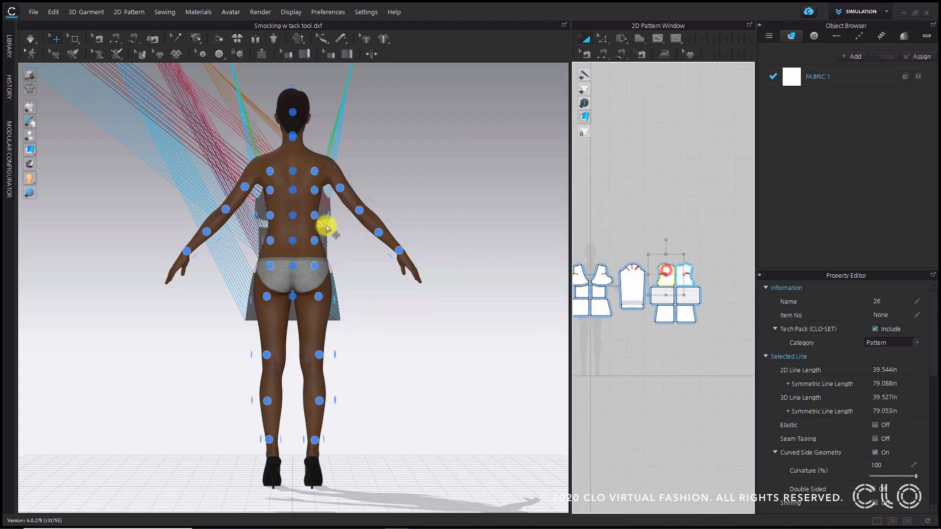
pyautogui.click(271, 192)
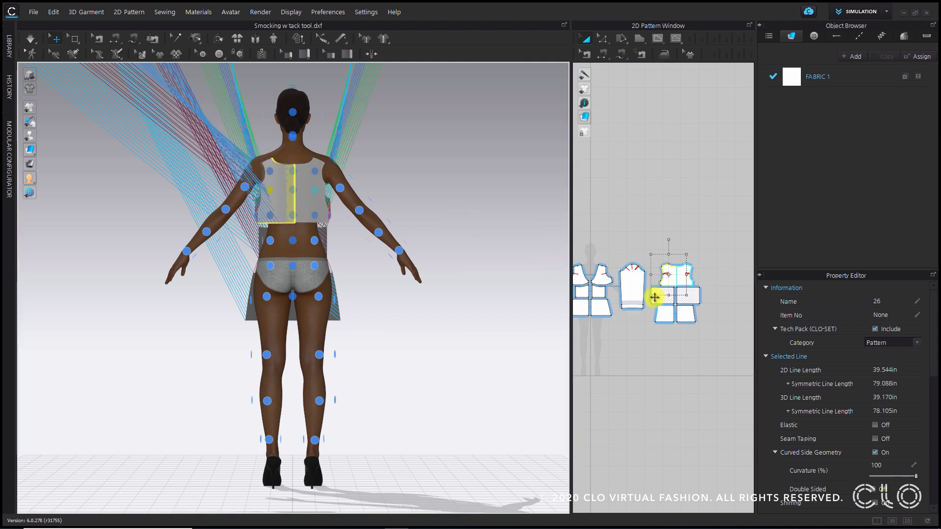
# - Place the back midriff piece on the avatar's back side arrangement point at waist level
pyautogui.click(269, 244)
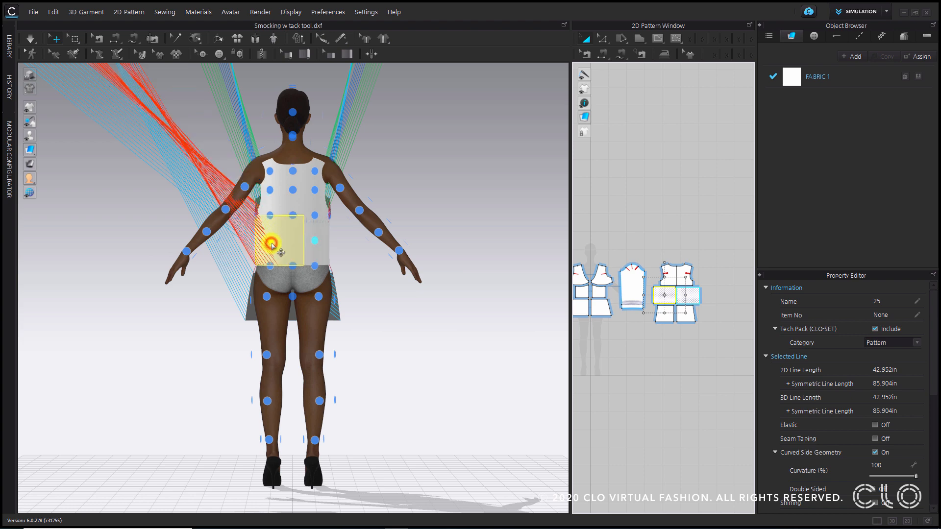
pyautogui.scroll(2, 272, 245)
pyautogui.scroll(2, 336, 201)
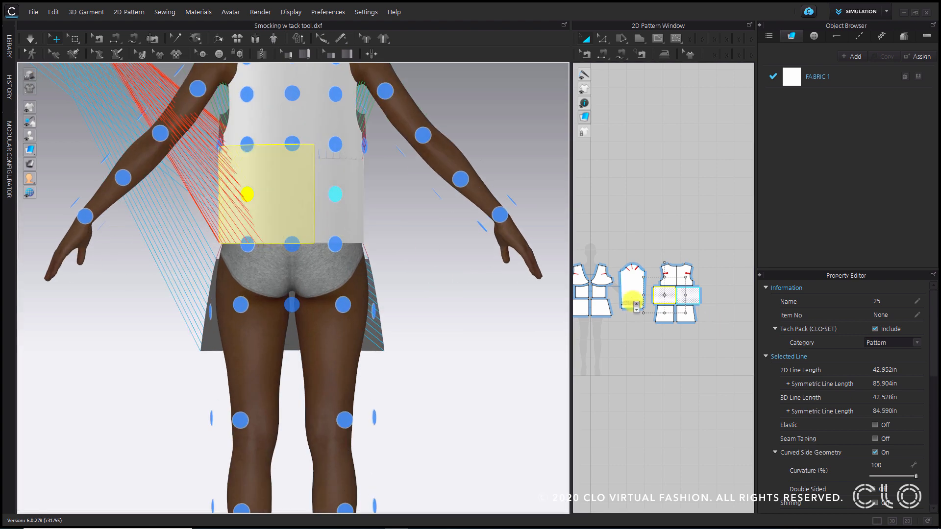
pyautogui.scroll(5, 669, 297)
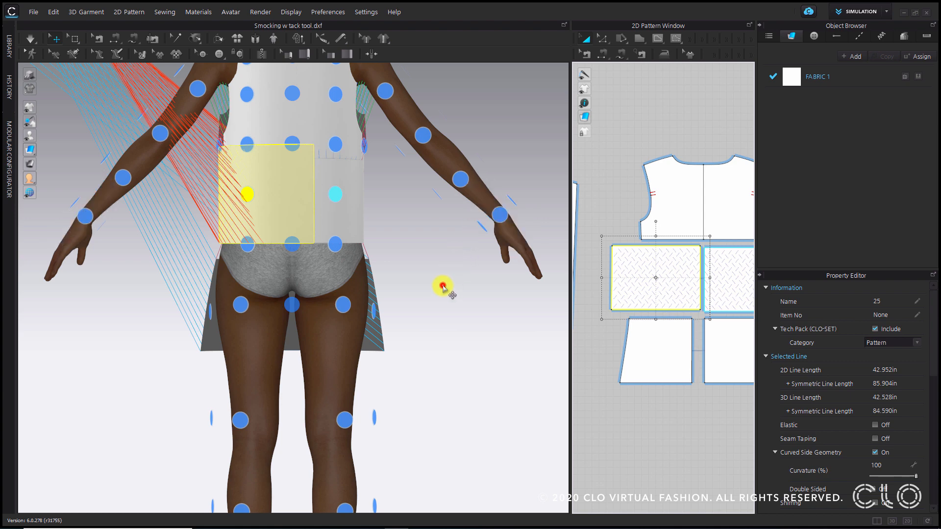
# - Set the back midriff piece's arrangement Position X to 89 and its Offset to 76
pyautogui.click(289, 216)
pyautogui.moveTo(283, 220); pyautogui.dragTo(257, 218, button='right')
pyautogui.click(348, 214)
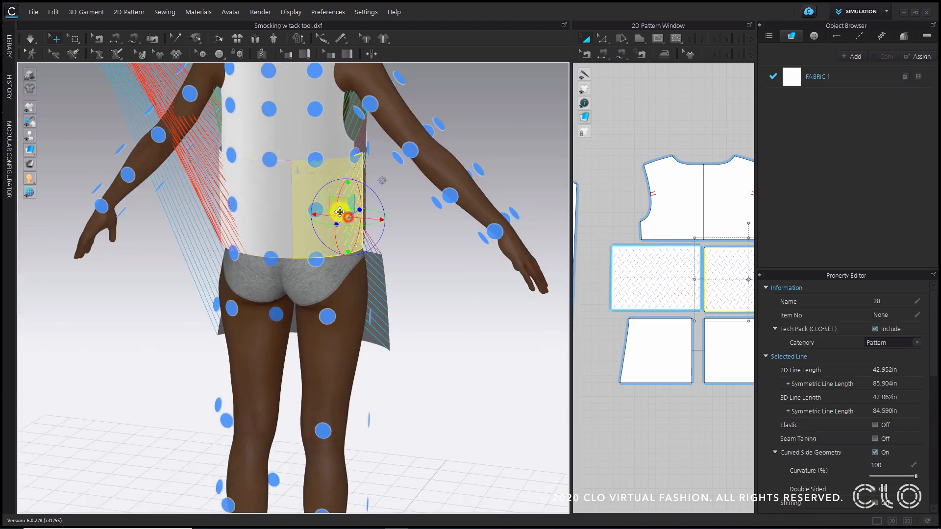
pyautogui.click(253, 202)
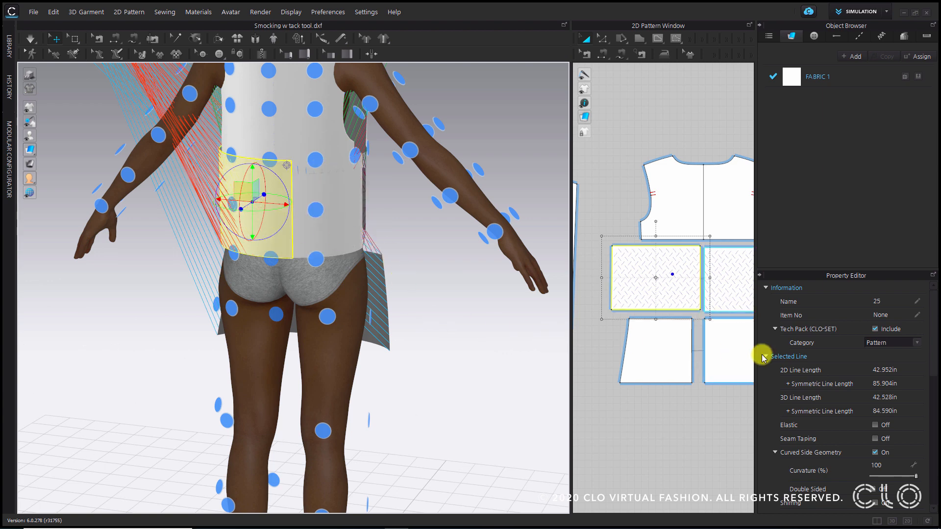
pyautogui.scroll(-10, 772, 361)
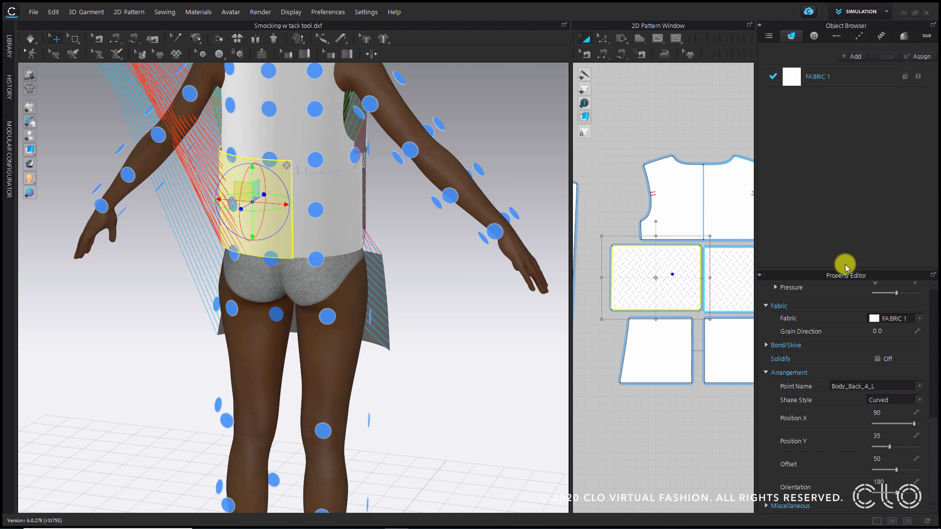
pyautogui.click(492, 329)
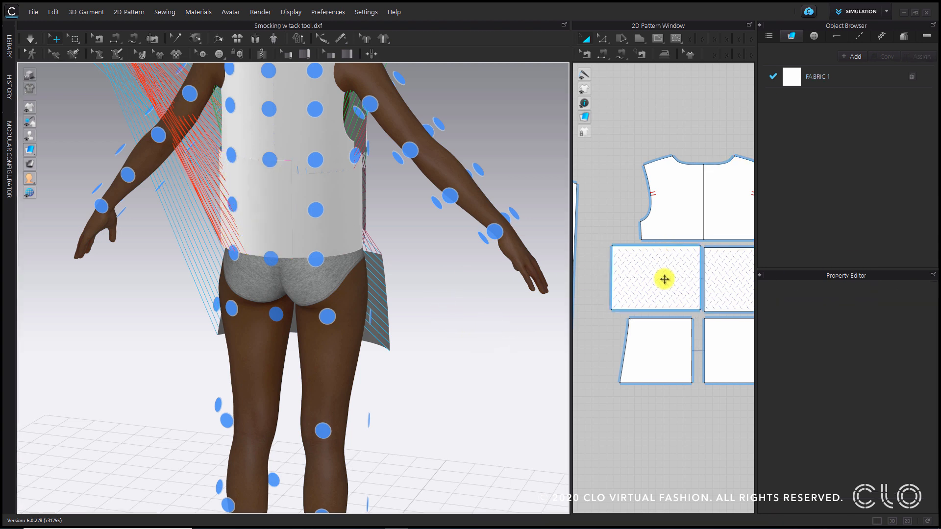
pyautogui.click(269, 211)
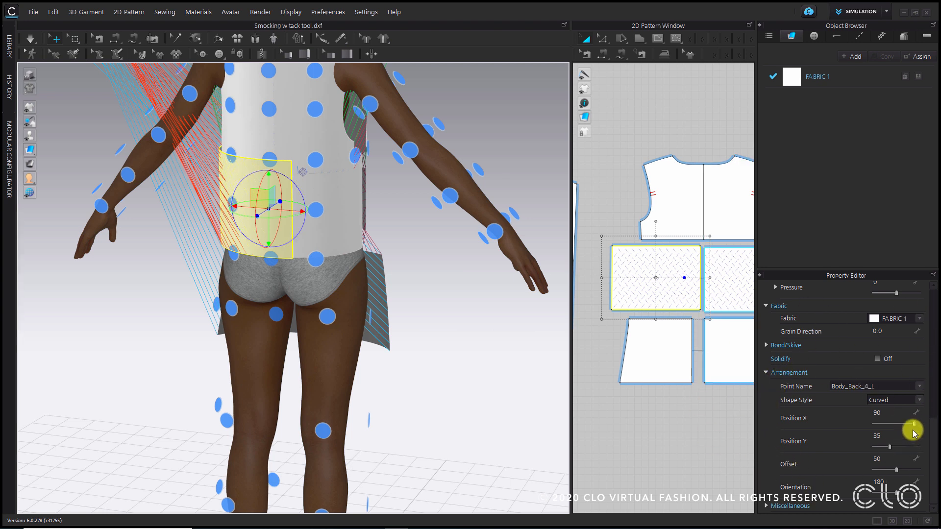
pyautogui.moveTo(913, 428); pyautogui.dragTo(913, 427)
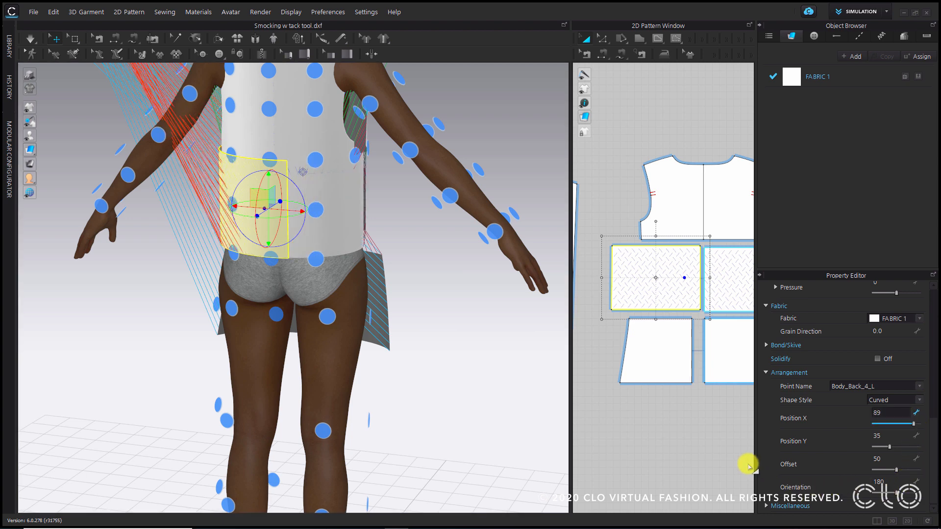
pyautogui.click(898, 471)
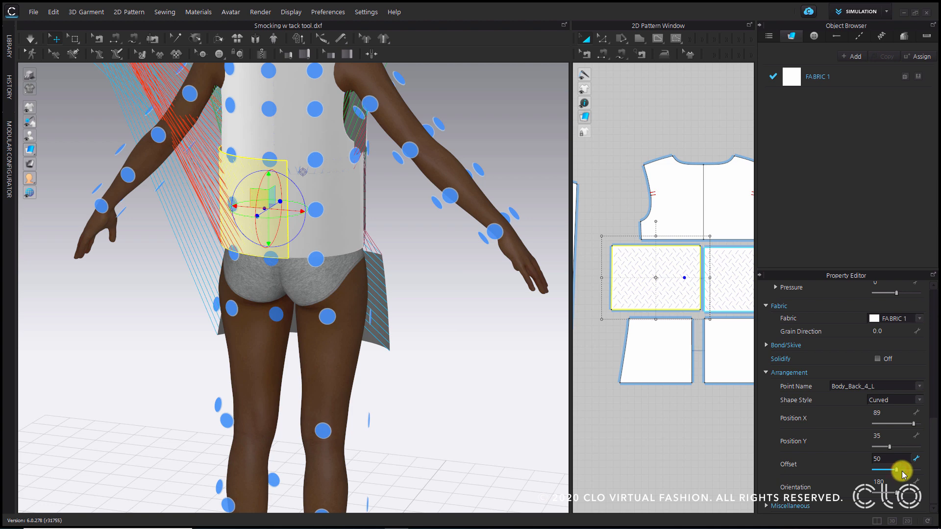
pyautogui.moveTo(894, 471); pyautogui.dragTo(907, 479)
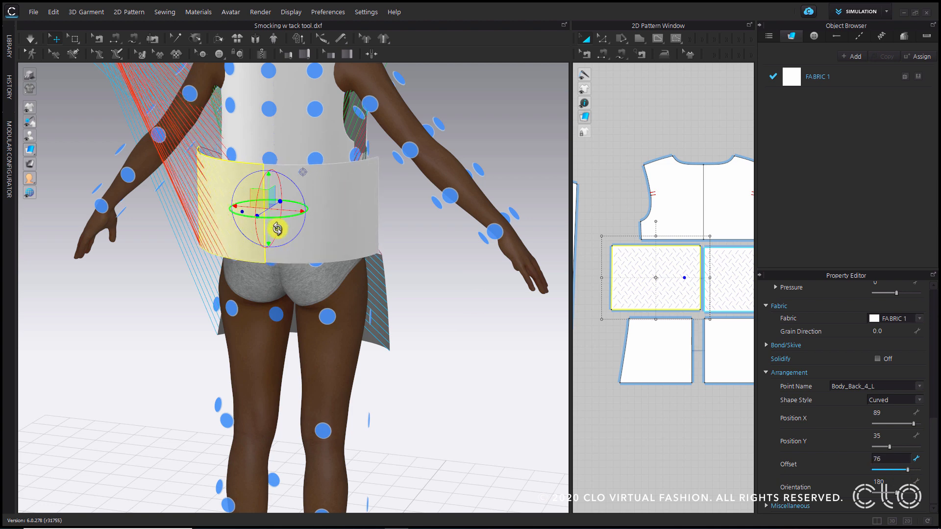
# - From the back view, place the back skirt piece on the upper-thigh arrangement point and increase its offset from the body
pyautogui.click(402, 352)
pyautogui.moveTo(401, 352); pyautogui.dragTo(300, 191, button='right')
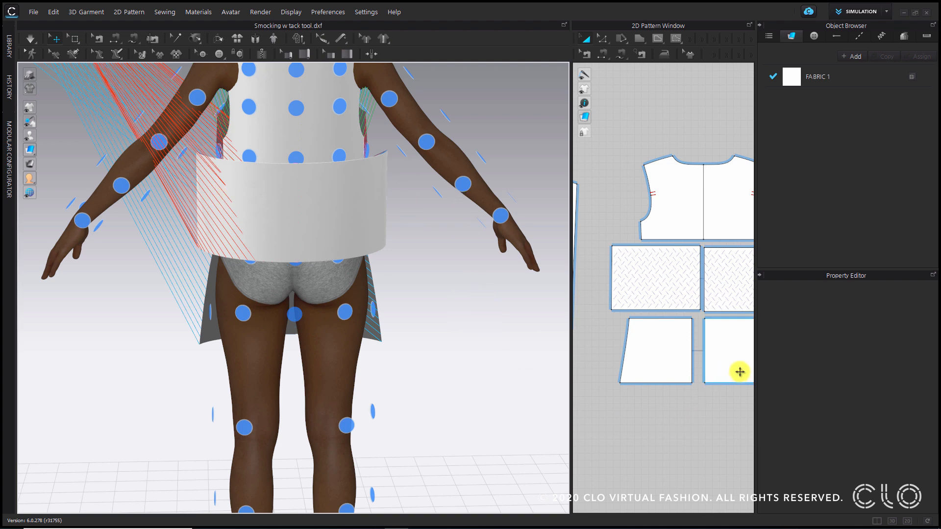
pyautogui.click(660, 361)
pyautogui.click(254, 320)
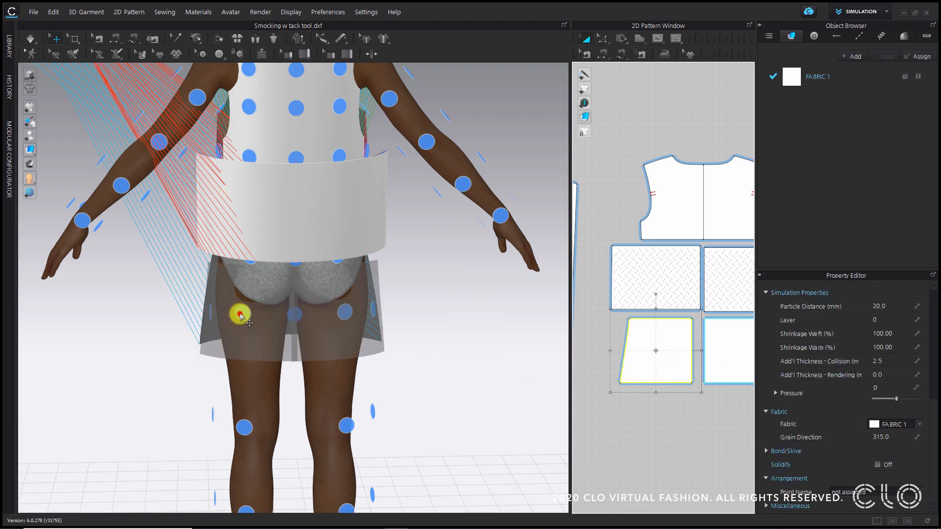
pyautogui.scroll(-3, 840, 487)
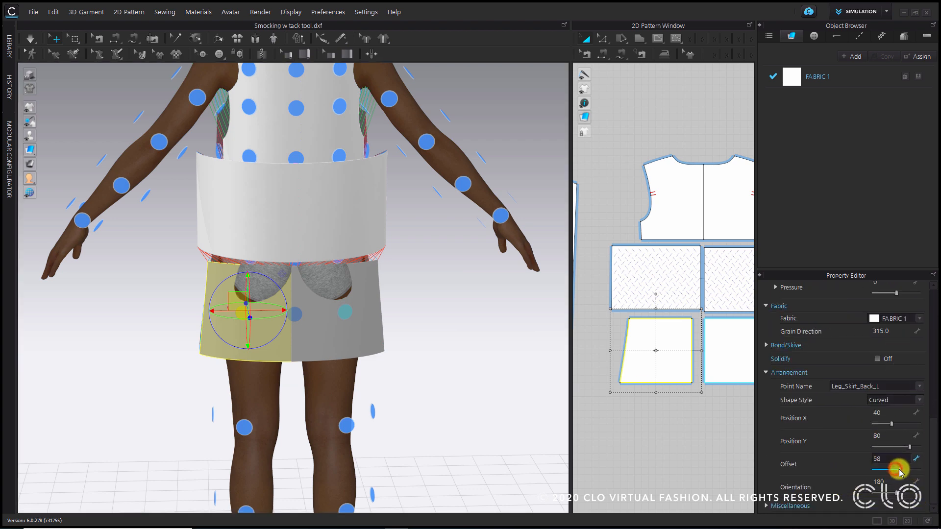
pyautogui.moveTo(899, 471); pyautogui.dragTo(902, 471)
pyautogui.click(498, 299)
# - From the front view, place the sleeve piece on the avatar's outer upper-arm arrangement point
pyautogui.moveTo(488, 361); pyautogui.dragTo(429, 336, button='right')
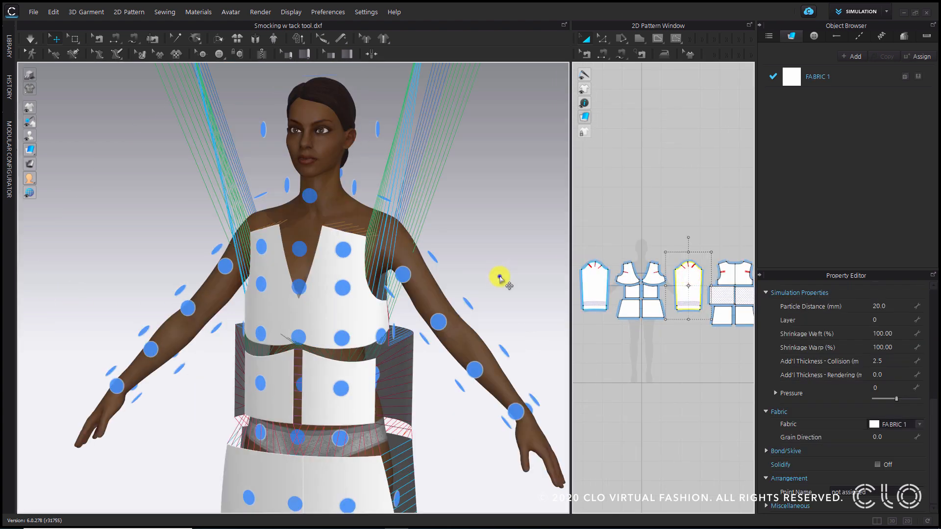
pyautogui.moveTo(499, 278); pyautogui.dragTo(551, 306, button='right')
pyautogui.click(427, 342)
pyautogui.click(508, 201)
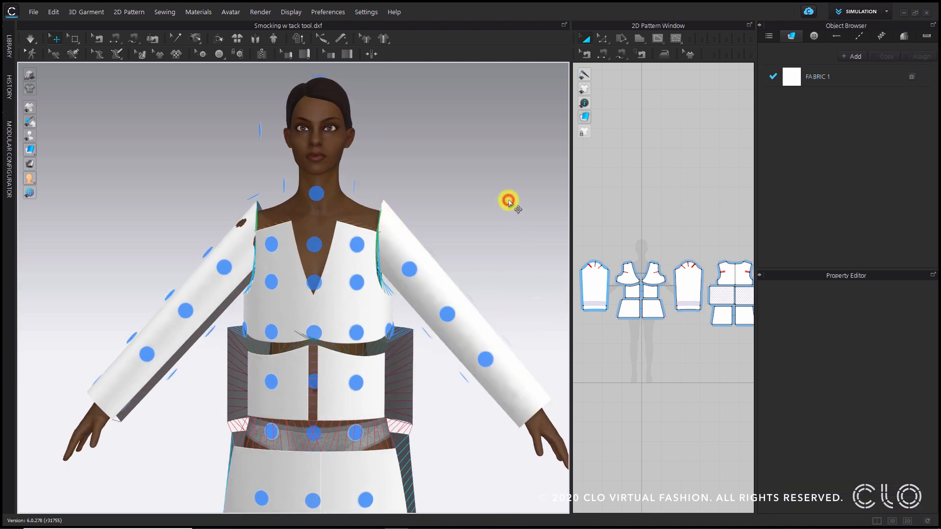
# - Simulate the arranged garment so it drapes on the avatar, and examine the fit from the front
pyautogui.press('2')
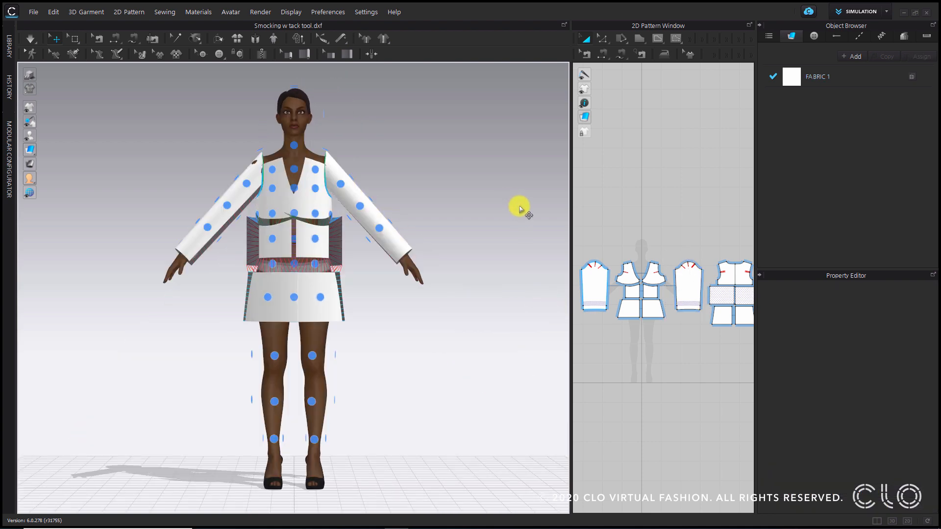
pyautogui.scroll(2, 479, 216)
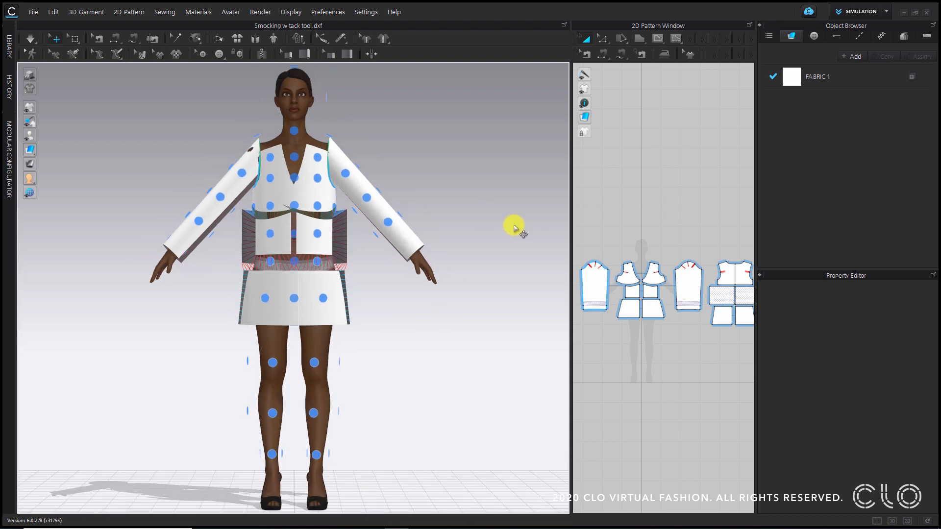
pyautogui.press('space')
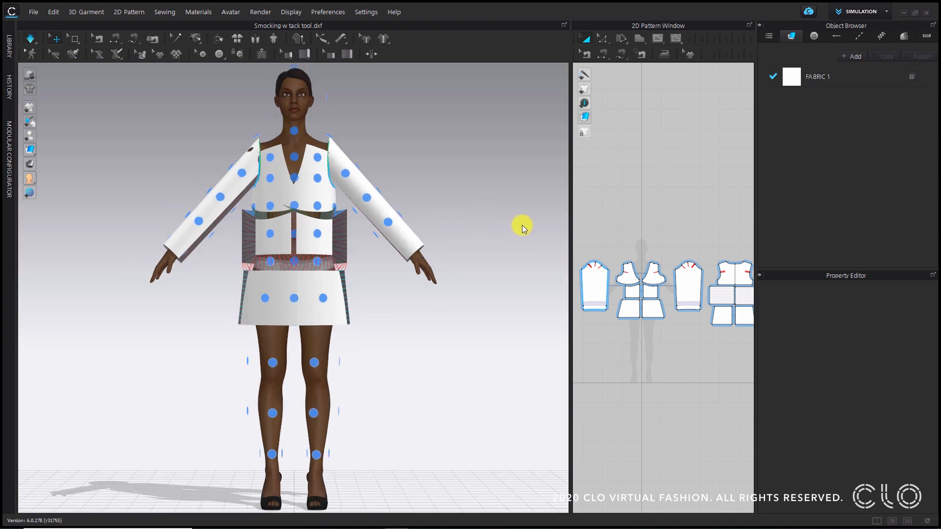
pyautogui.scroll(3, 413, 273)
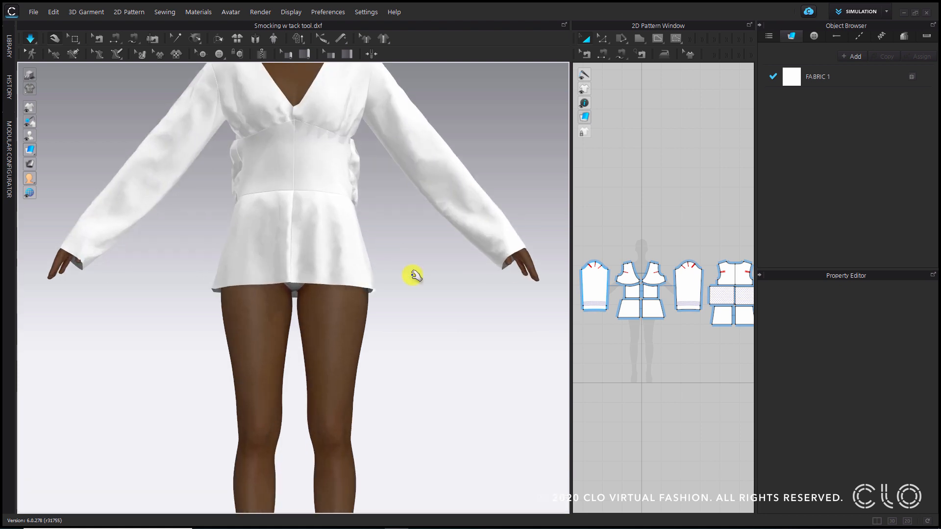
pyautogui.moveTo(420, 273); pyautogui.dragTo(392, 262, button='right')
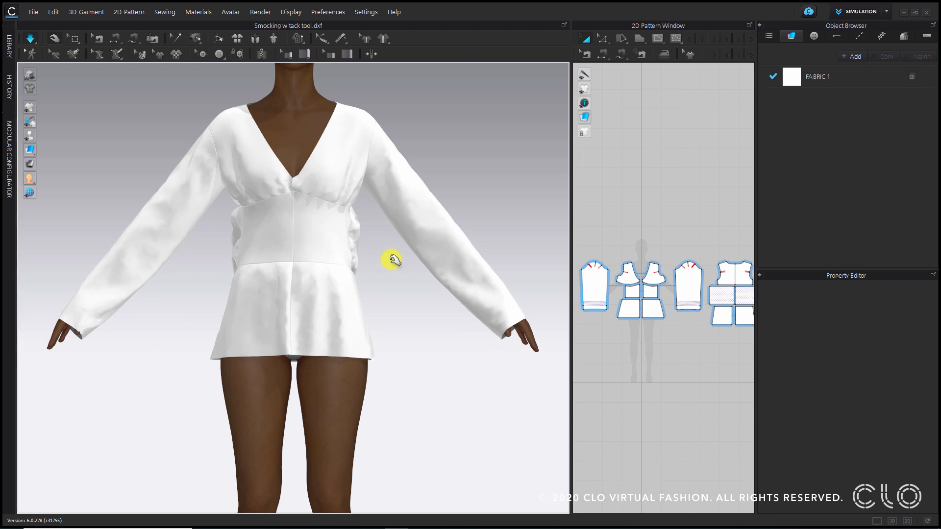
pyautogui.press('2')
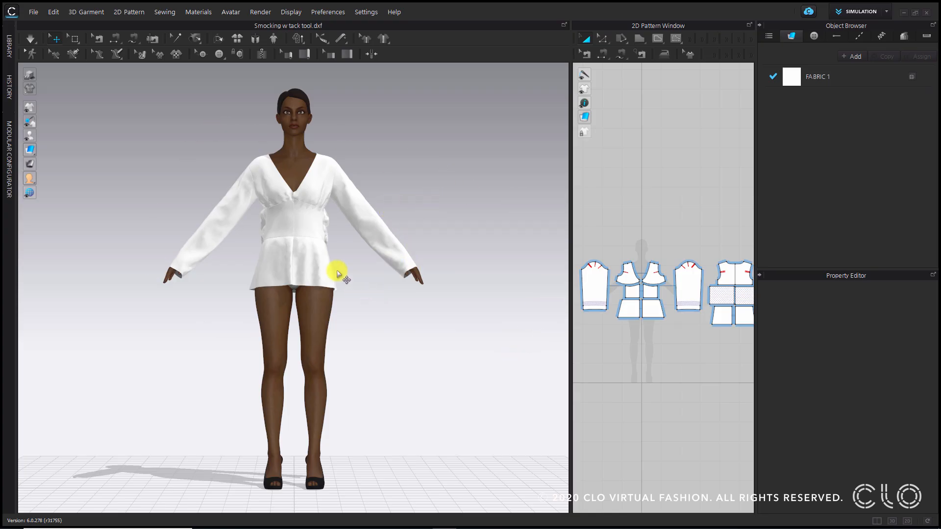
pyautogui.scroll(5, 336, 264)
pyautogui.moveTo(331, 191); pyautogui.dragTo(342, 281, button='middle')
pyautogui.moveTo(342, 280)
pyautogui.mouseDown(button='right')
pyautogui.moveTo(273, 286)
pyautogui.moveTo(356, 279)
pyautogui.mouseUp(button='right')
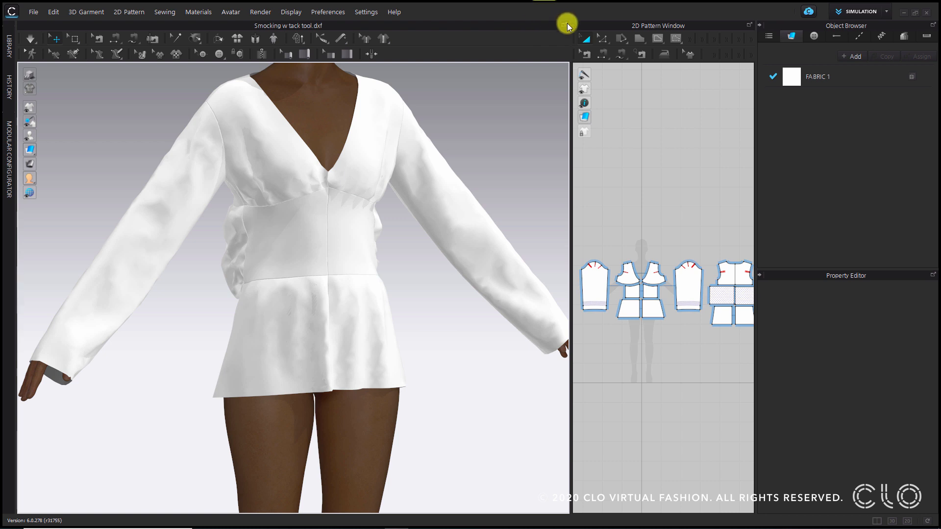
# - Widen the 2D pattern window and merge the two upper front bodice pieces along their short centre front edges
pyautogui.moveTo(570, 107); pyautogui.dragTo(360, 111)
pyautogui.scroll(-2, 454, 219)
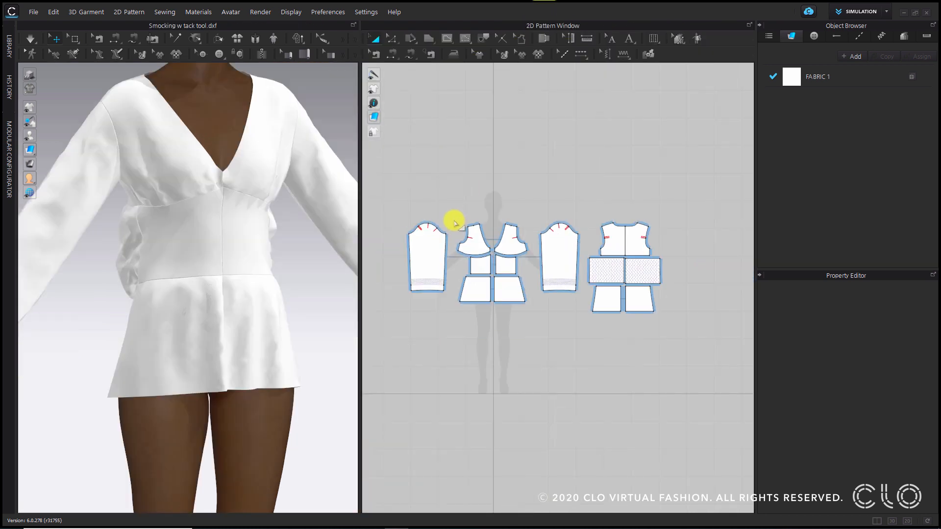
pyautogui.scroll(3, 490, 221)
pyautogui.scroll(3, 515, 256)
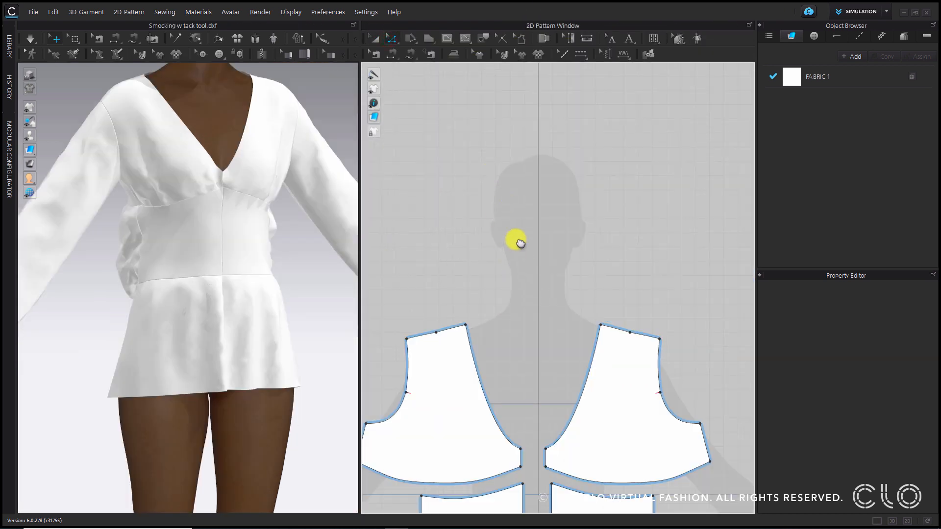
pyautogui.scroll(3, 487, 240)
pyautogui.scroll(-2, 539, 253)
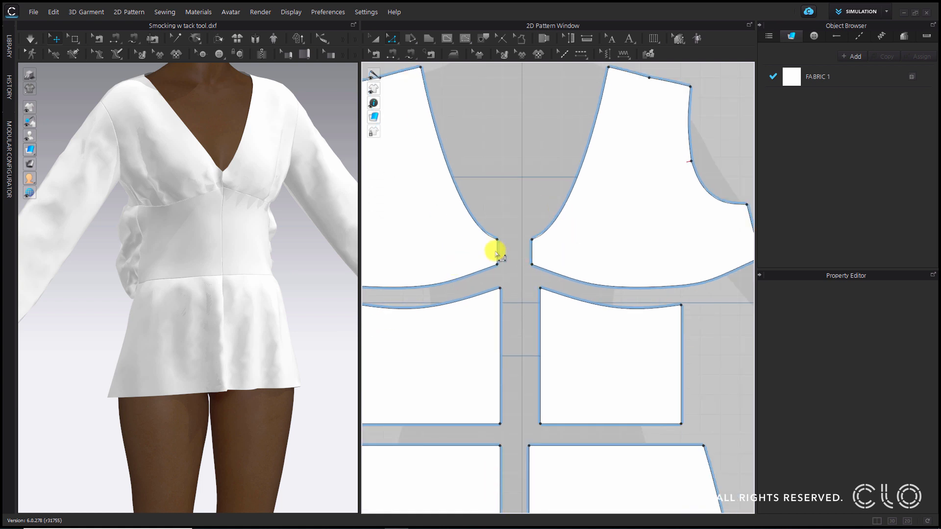
pyautogui.click(497, 252)
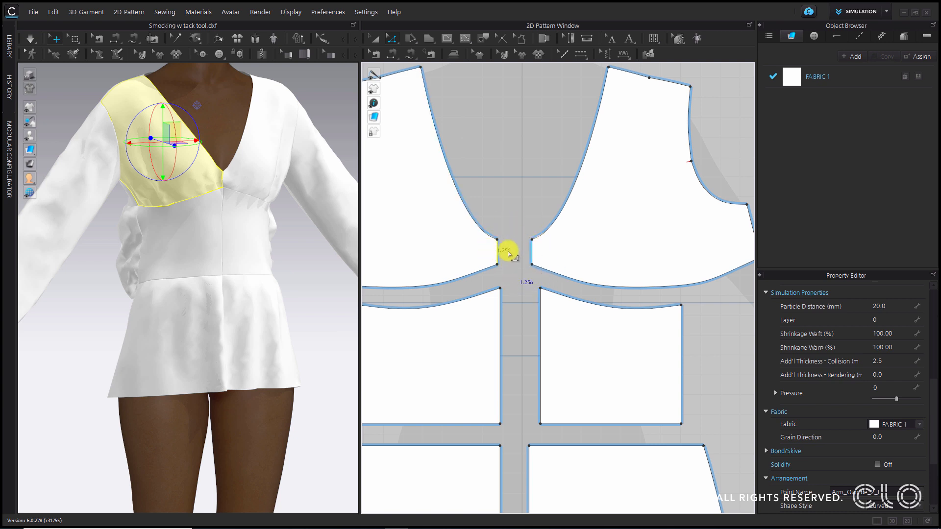
pyautogui.rightClick(497, 251)
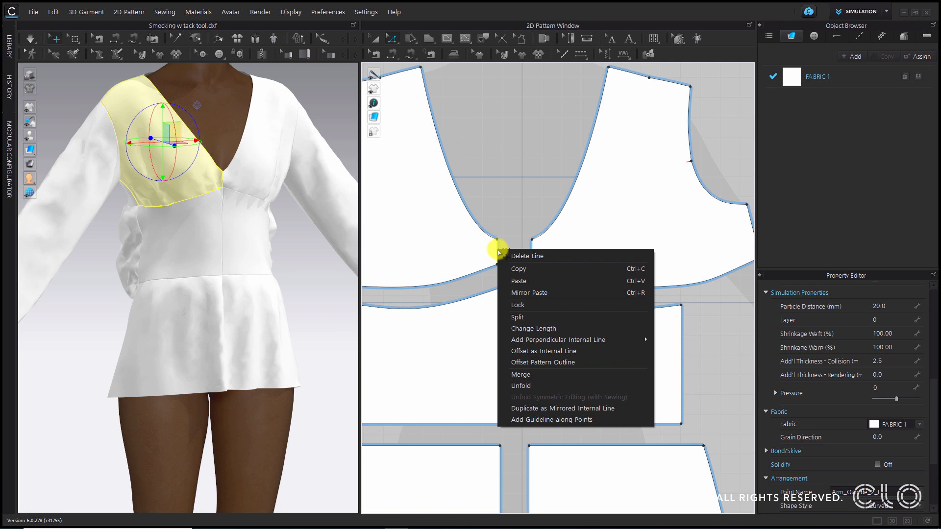
pyautogui.click(535, 376)
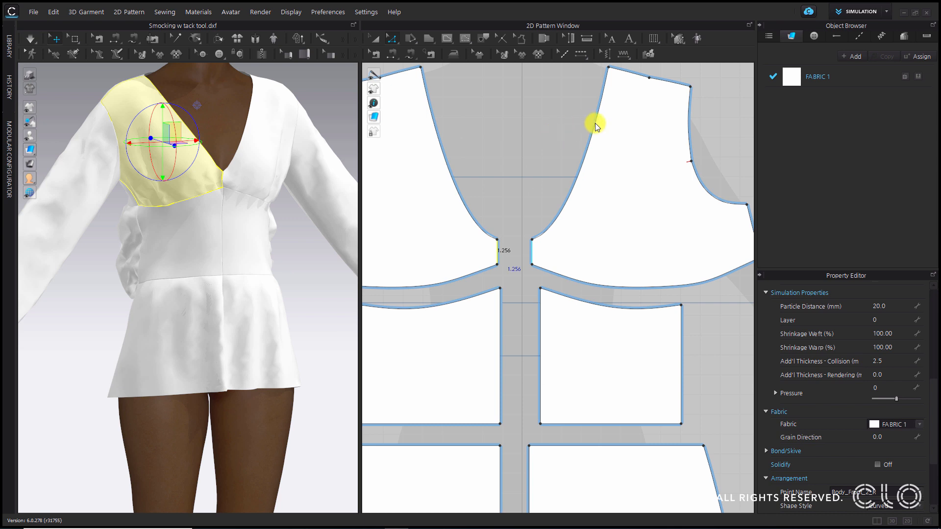
pyautogui.click(525, 143)
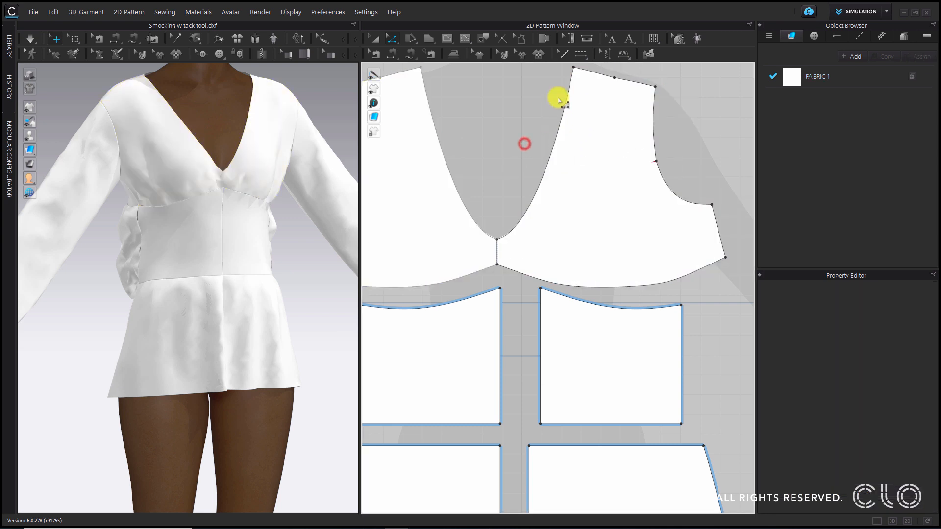
# - Try to lower the neckline's shoulder-end point along the neck edge of the merged front bodice
pyautogui.moveTo(461, 142); pyautogui.dragTo(500, 183, button='middle')
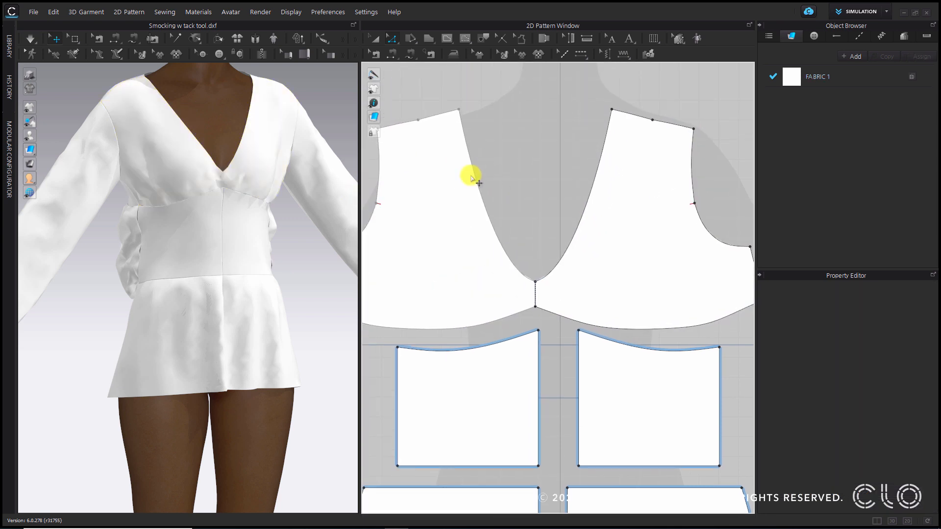
pyautogui.click(474, 178)
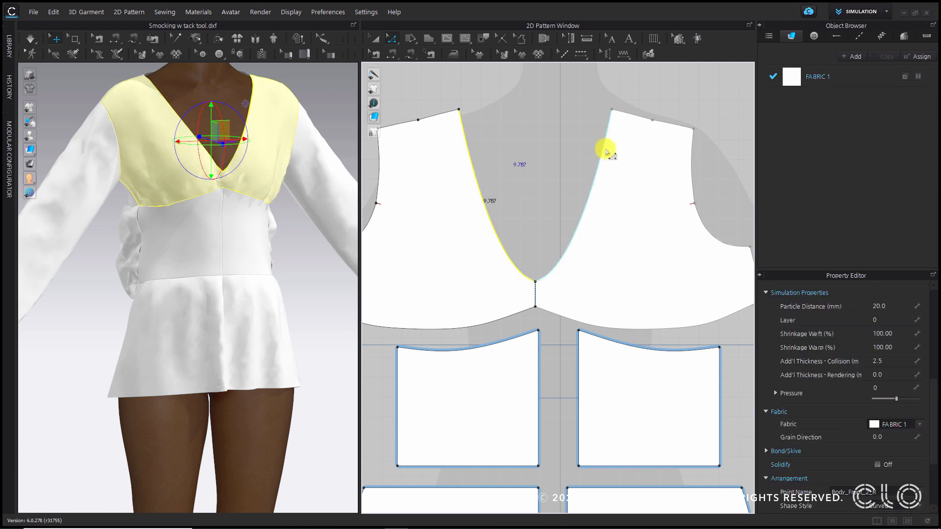
pyautogui.click(464, 113)
pyautogui.click(465, 116)
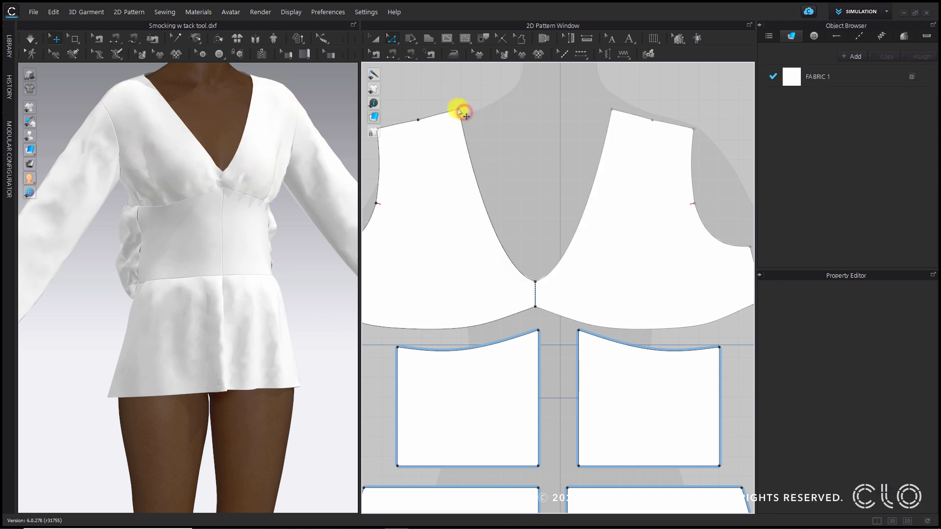
pyautogui.moveTo(469, 126); pyautogui.dragTo(474, 148)
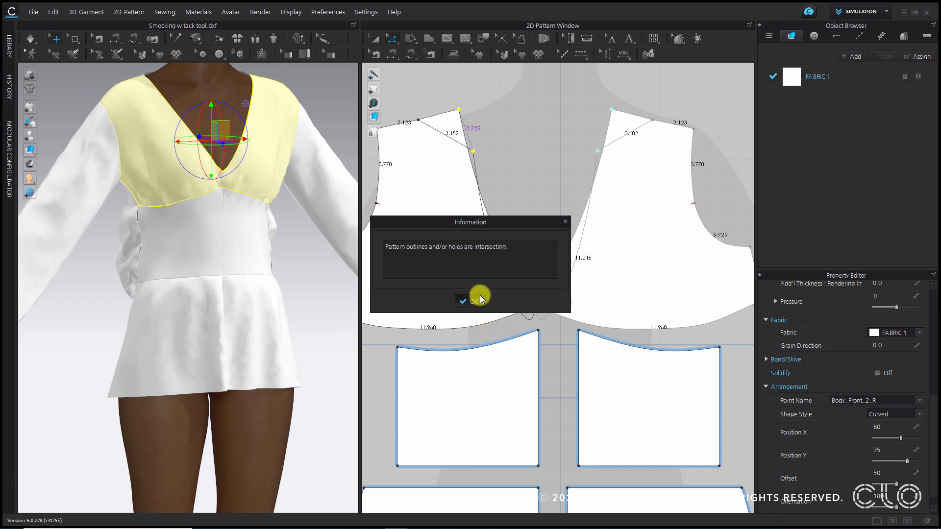
pyautogui.click(478, 299)
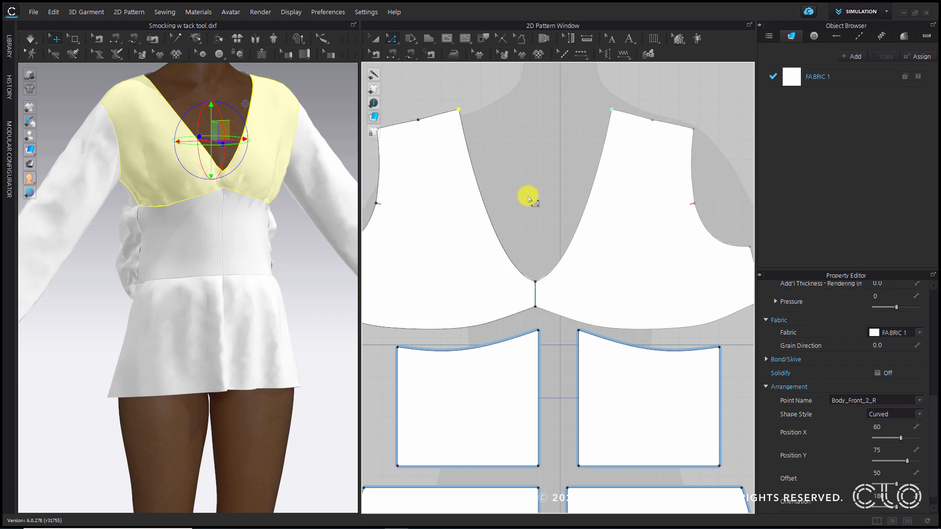
# - Merge the two front waist panels into one piece along their centre front edges
pyautogui.click(490, 158)
pyautogui.scroll(-2, 543, 422)
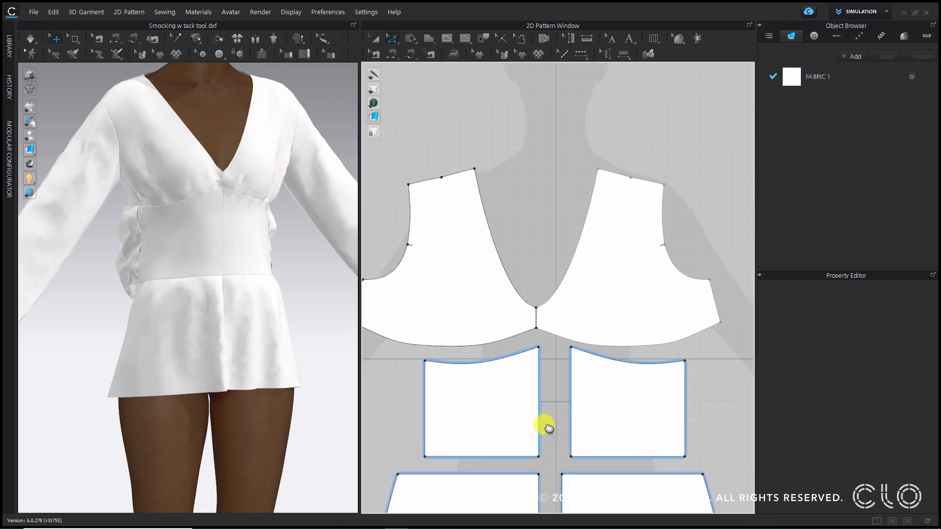
pyautogui.moveTo(542, 422); pyautogui.dragTo(530, 375, button='right')
pyautogui.rightClick(524, 369)
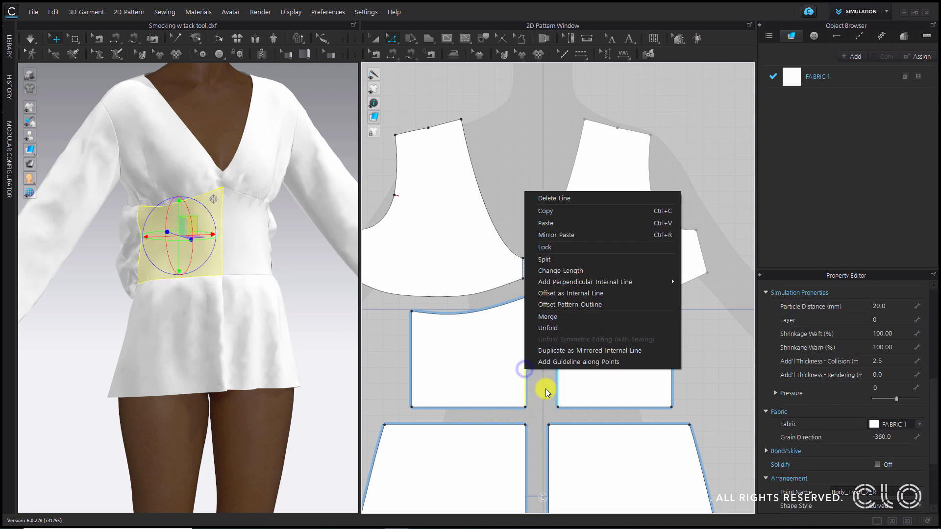
pyautogui.click(549, 320)
pyautogui.moveTo(550, 398); pyautogui.dragTo(540, 378, button='right')
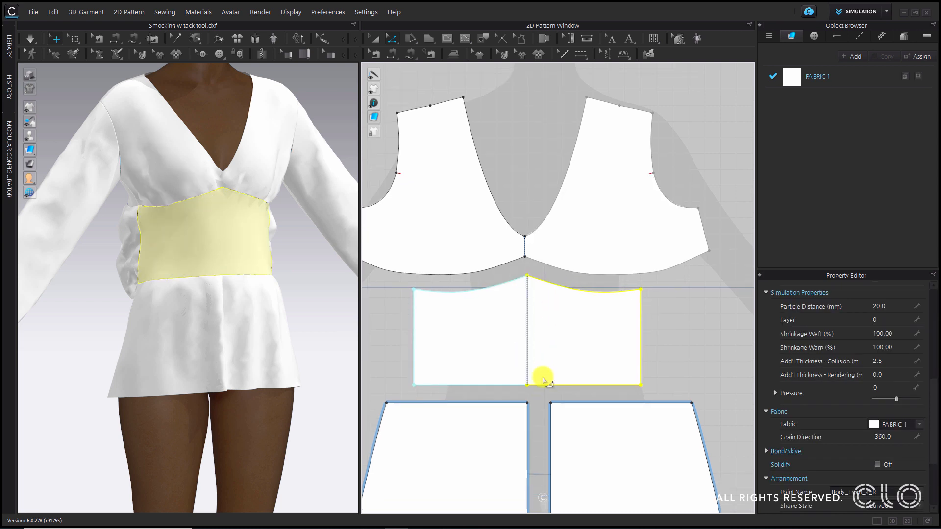
# - Merge the two front skirt pieces along their centre front edges
pyautogui.moveTo(547, 435); pyautogui.dragTo(521, 330, button='right')
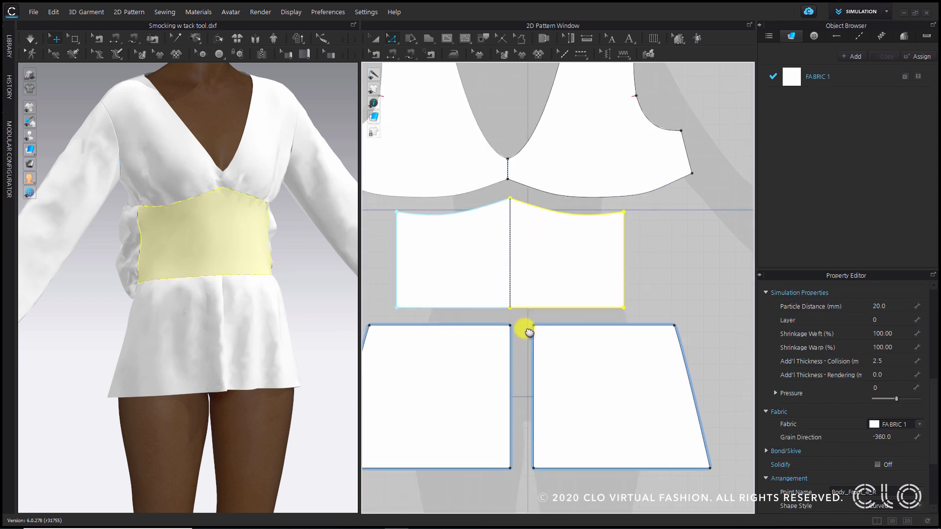
pyautogui.rightClick(508, 338)
pyautogui.click(542, 469)
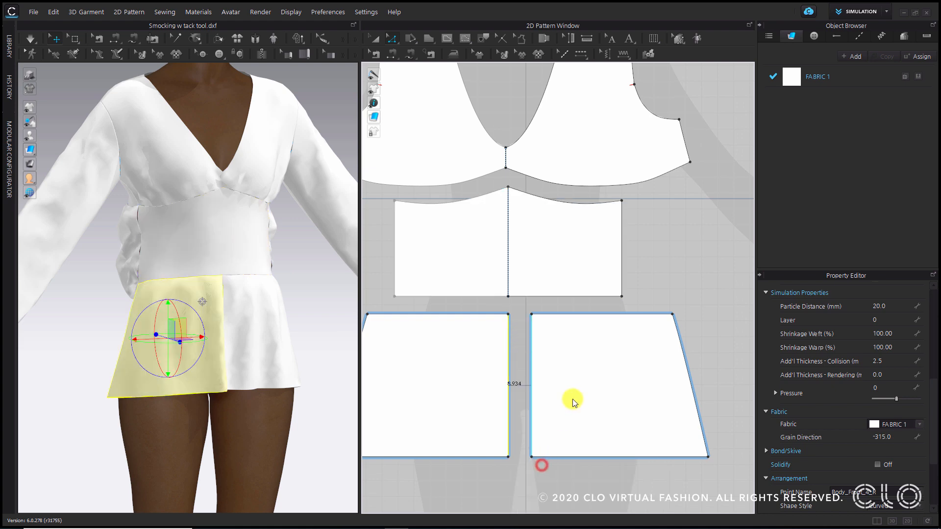
# - Merge the two smocked back waist panels into one piece along their centre back edges
pyautogui.scroll(-4, 512, 355)
pyautogui.moveTo(690, 283); pyautogui.dragTo(567, 303, button='middle')
pyautogui.moveTo(721, 298); pyautogui.dragTo(590, 322, button='middle')
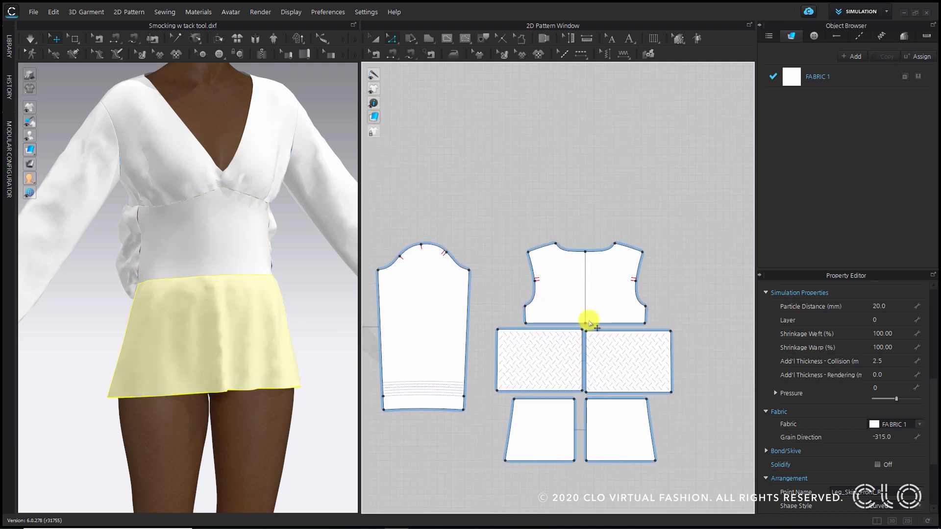
pyautogui.scroll(4, 590, 343)
pyautogui.scroll(3, 570, 394)
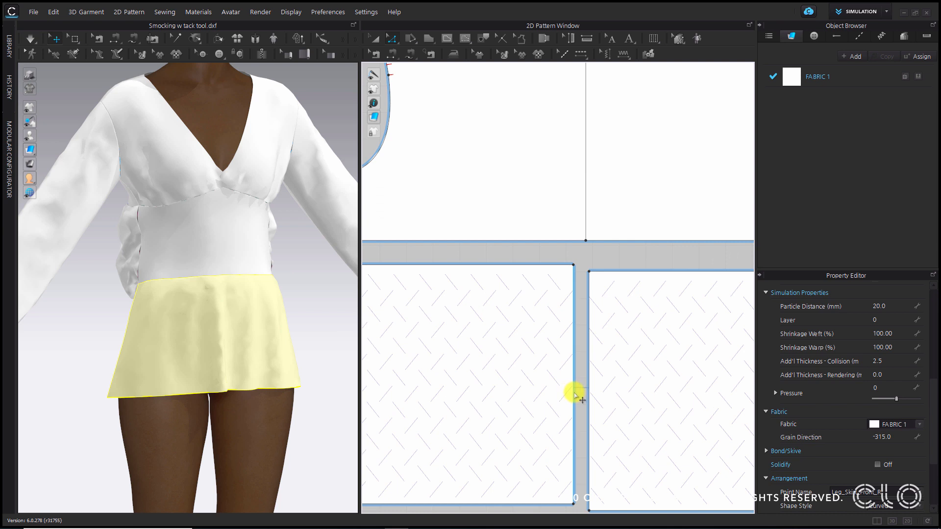
pyautogui.rightClick(572, 392)
pyautogui.click(595, 478)
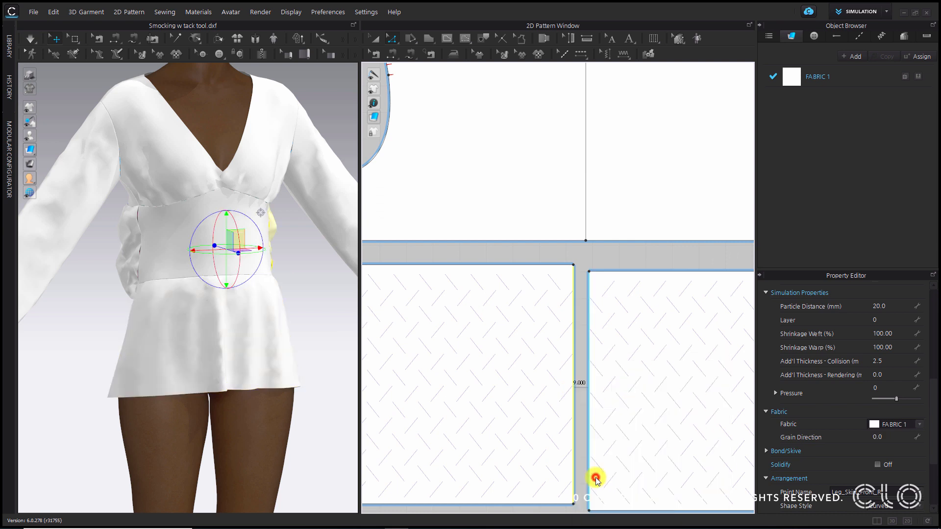
pyautogui.click(593, 451)
# - Merge the two back skirt pieces along their centre back edges
pyautogui.scroll(-4, 599, 336)
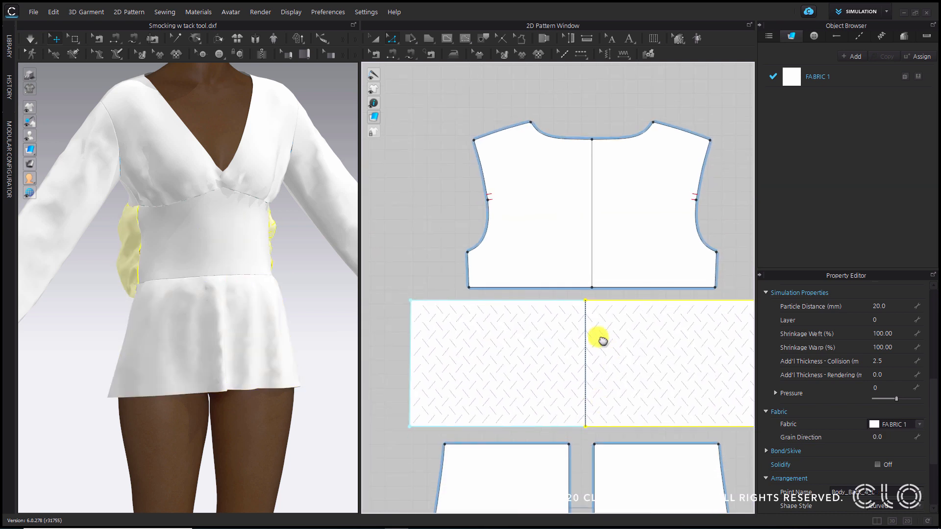
pyautogui.moveTo(567, 435); pyautogui.dragTo(564, 290, button='middle')
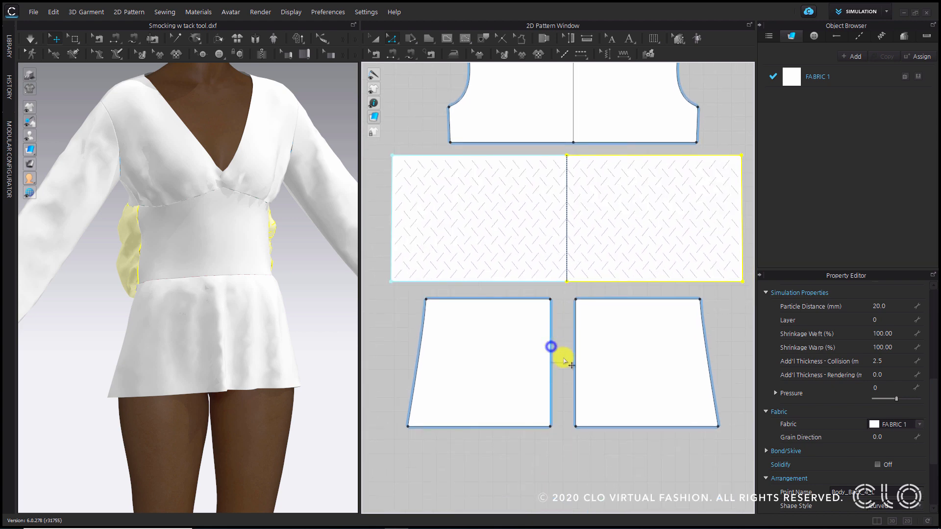
pyautogui.rightClick(551, 347)
pyautogui.click(596, 474)
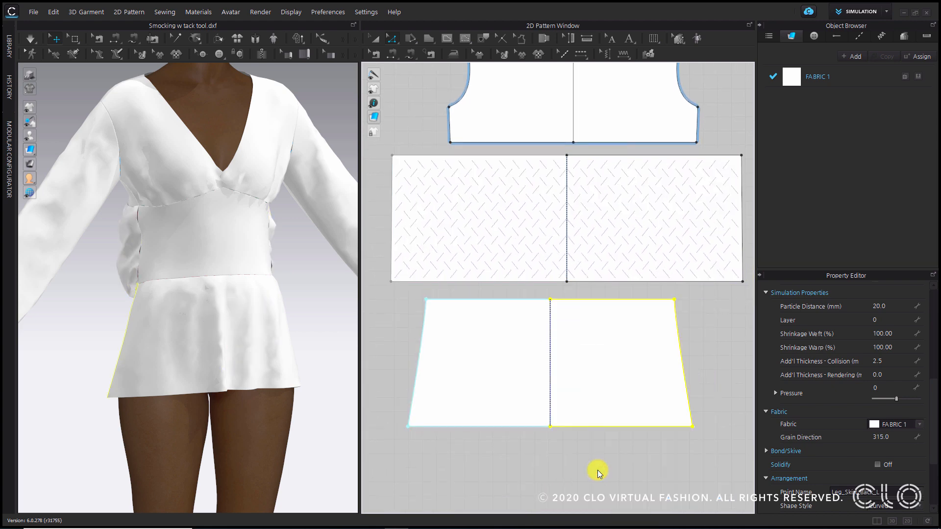
# - Move one back bodice half slightly away from the other and merge both halves along the centre back edges
pyautogui.scroll(-4, 598, 465)
pyautogui.moveTo(603, 441); pyautogui.dragTo(718, 431, button='middle')
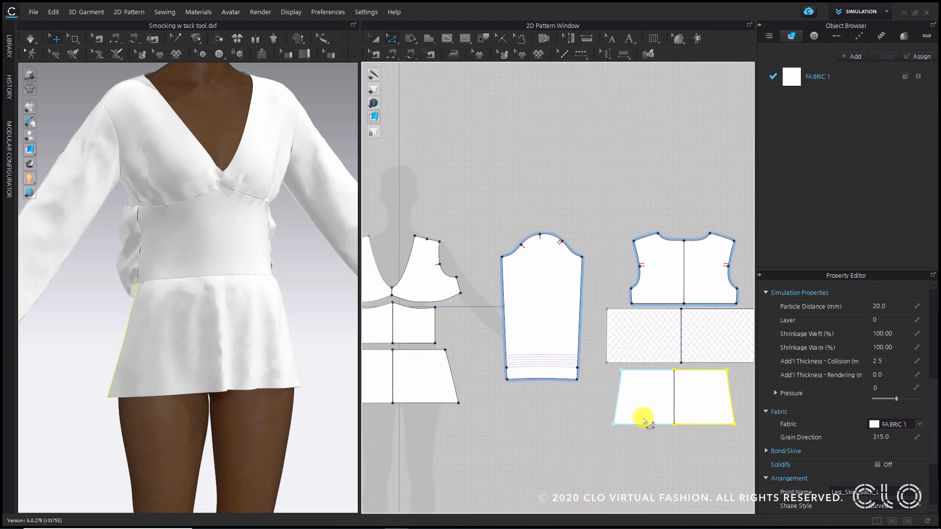
pyautogui.scroll(5, 699, 326)
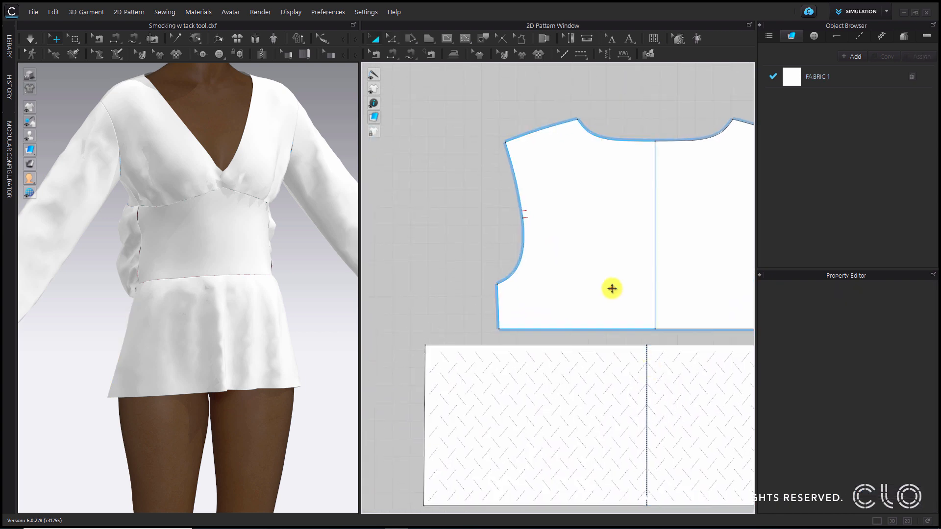
pyautogui.click(590, 289)
pyautogui.click(648, 85)
pyautogui.rightClick(632, 152)
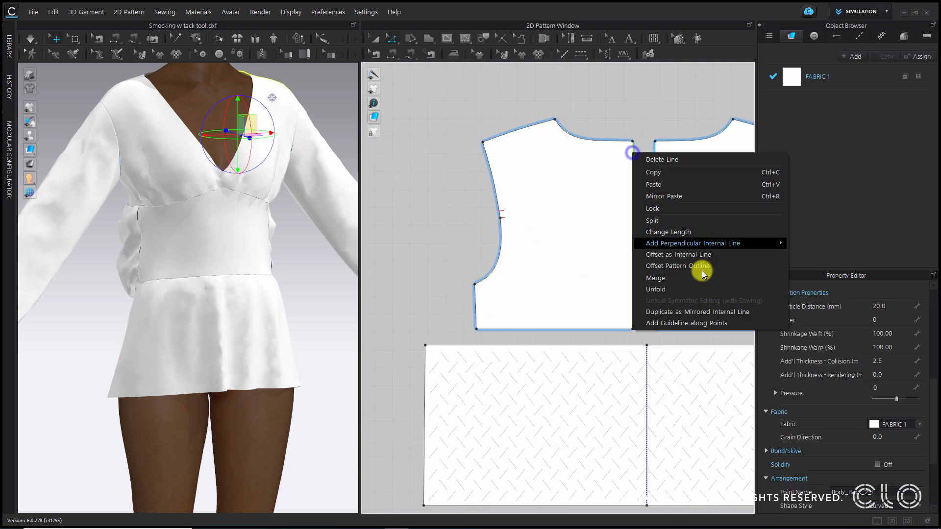
pyautogui.click(697, 278)
pyautogui.scroll(-4, 661, 308)
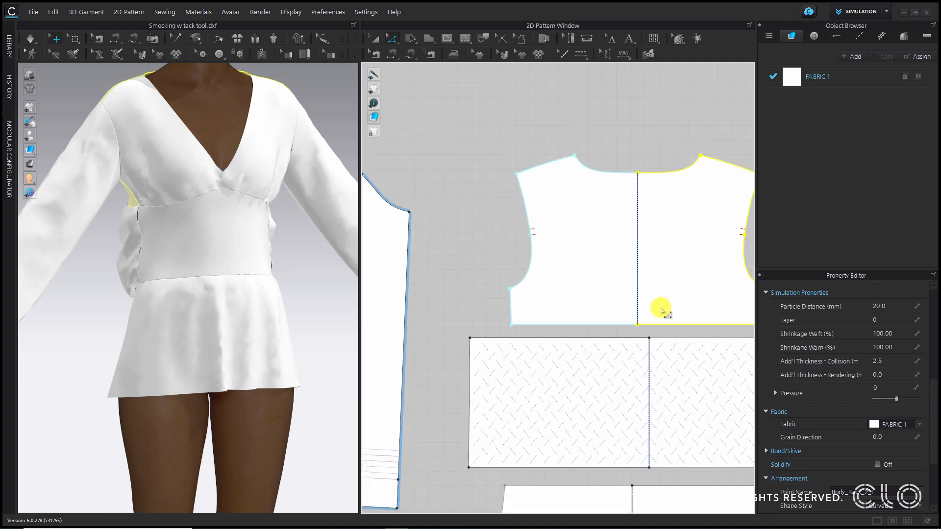
pyautogui.click(439, 153)
# - Simulate the garment with its merged pieces and examine the drape from the front and side
pyautogui.moveTo(119, 252)
pyautogui.mouseDown(button='right')
pyautogui.moveTo(295, 250)
pyautogui.moveTo(124, 248)
pyautogui.mouseUp(button='right')
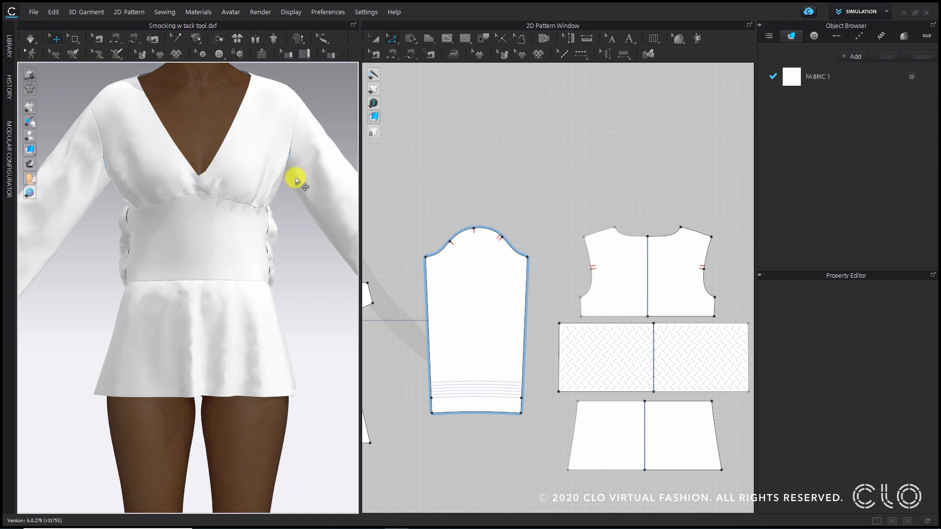
pyautogui.scroll(-5, 199, 230)
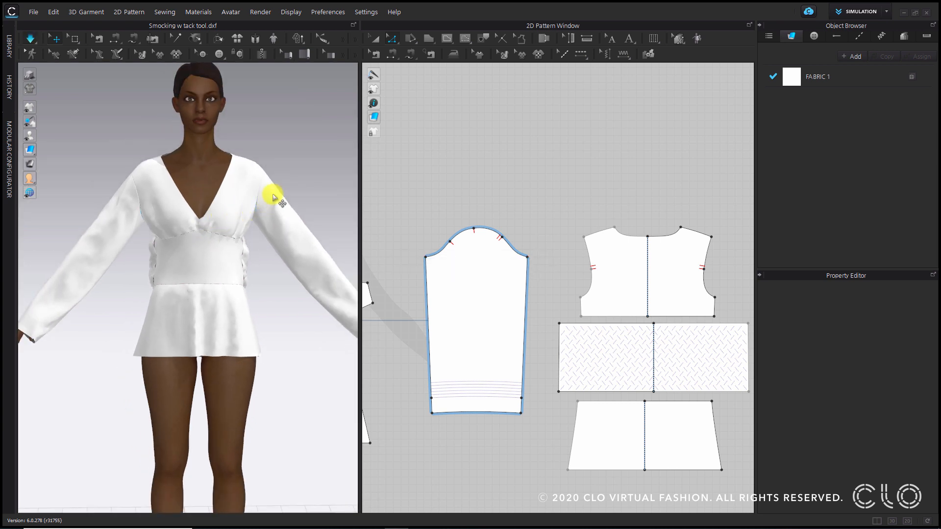
pyautogui.press('space')
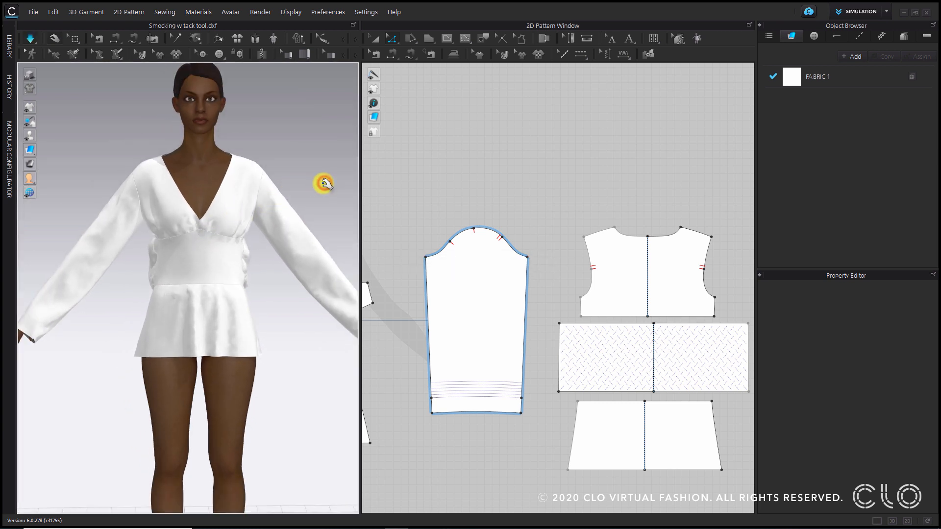
pyautogui.moveTo(314, 186); pyautogui.dragTo(273, 216, button='right')
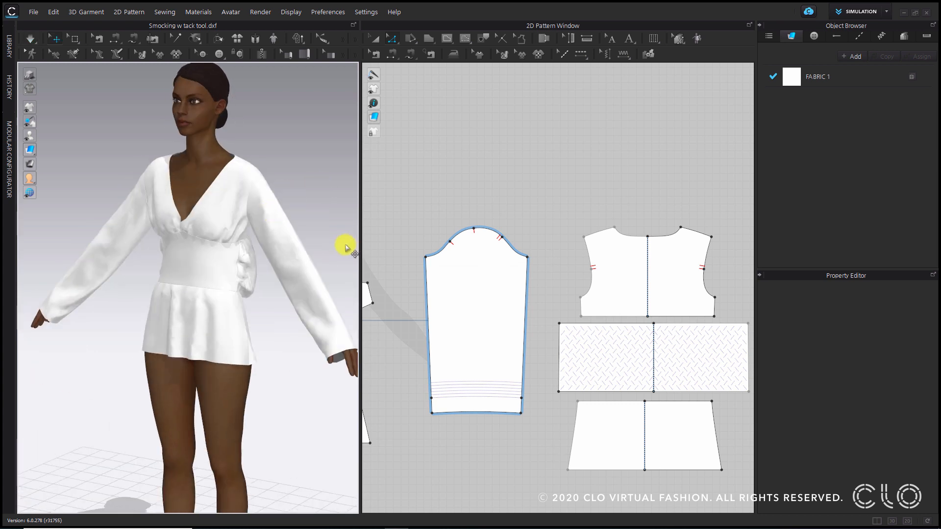
# - Apply the avatar pose FV2_03_Attention.pos with Pose Only (Maintain Avatar Size) and simulate the garment in the new pose
pyautogui.click(8, 46)
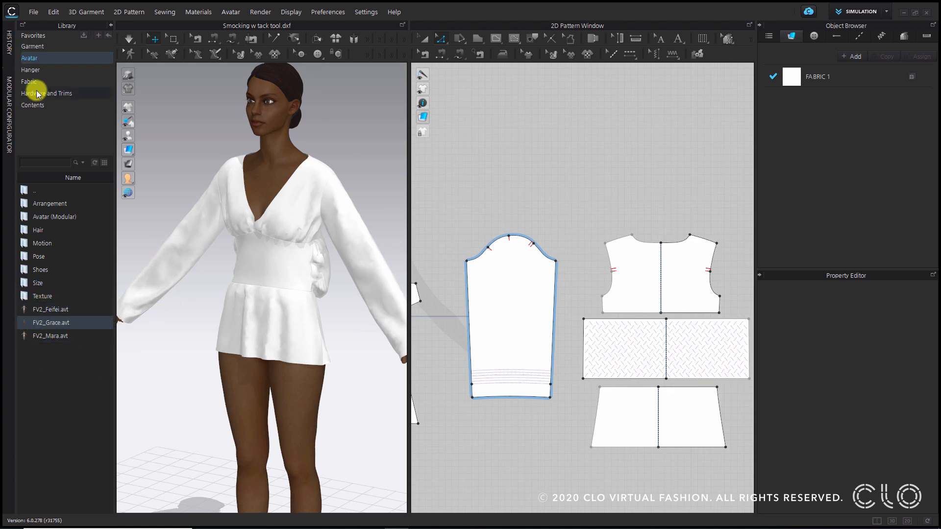
pyautogui.doubleClick(66, 256)
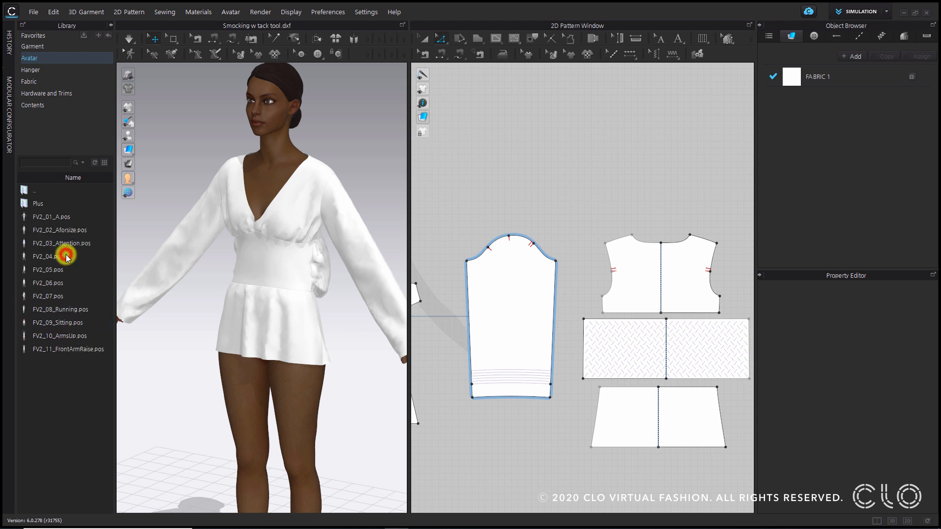
pyautogui.doubleClick(71, 248)
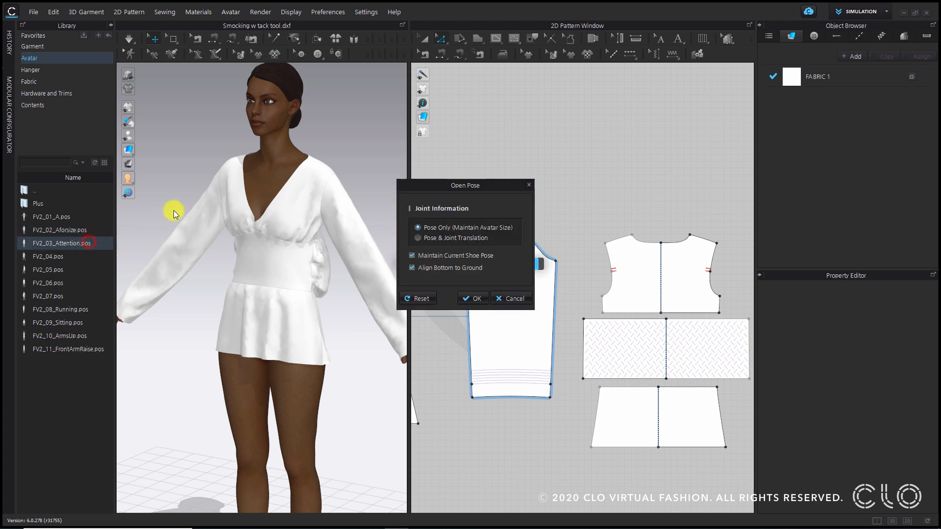
pyautogui.click(478, 299)
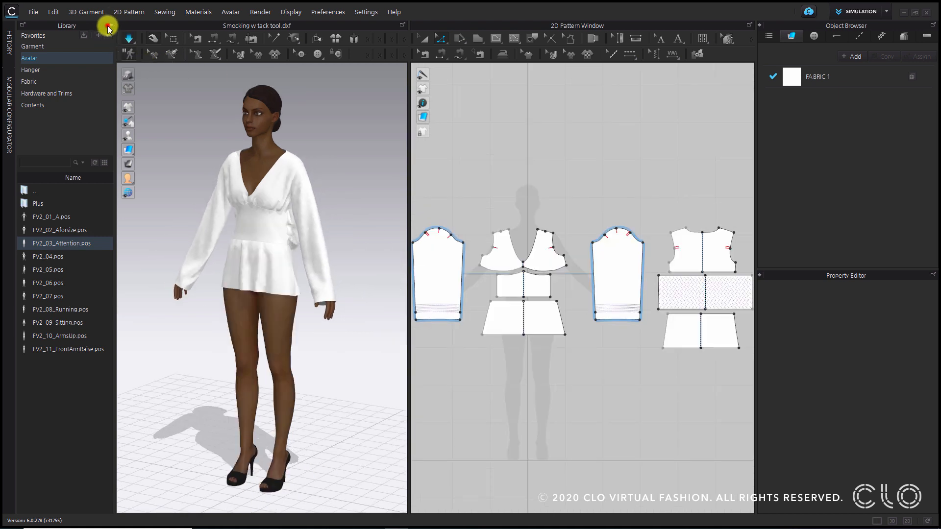
pyautogui.click(106, 24)
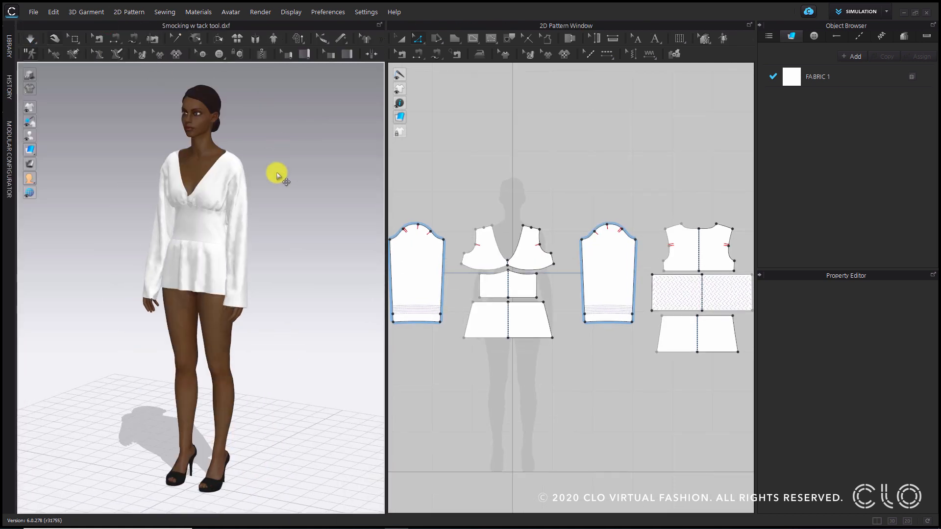
pyautogui.moveTo(267, 211); pyautogui.dragTo(307, 209, button='right')
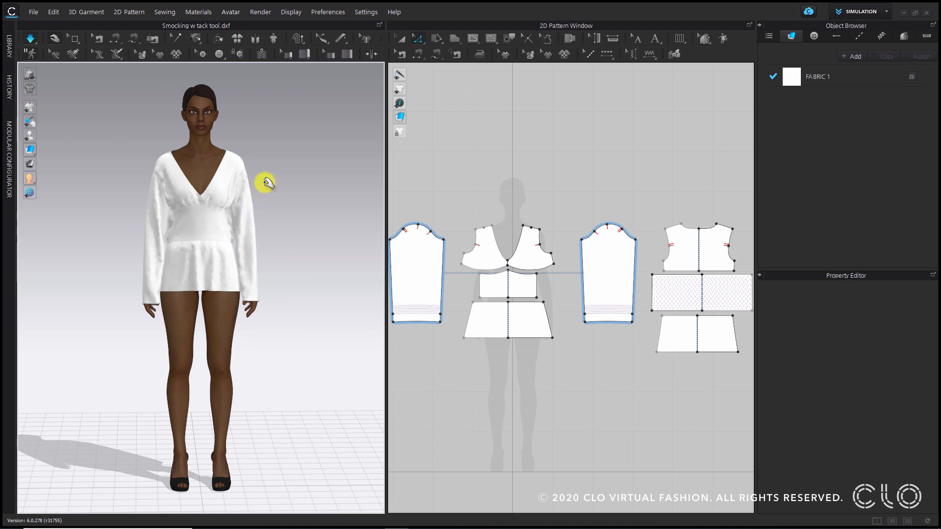
pyautogui.press('space')
# - From the top view, simulate and pull the garment's shoulder areas inward toward the neck to even out the fit
pyautogui.press('5')
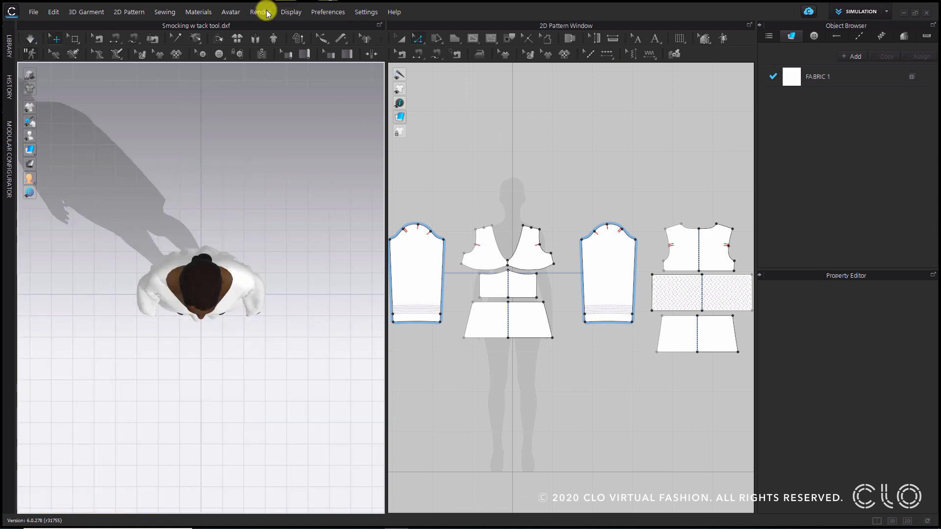
pyautogui.scroll(6, 225, 248)
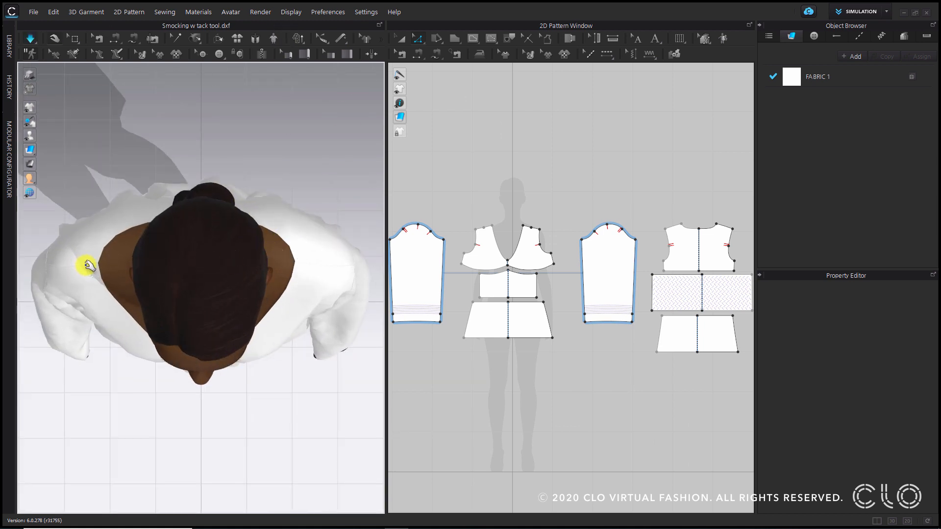
pyautogui.click(88, 265)
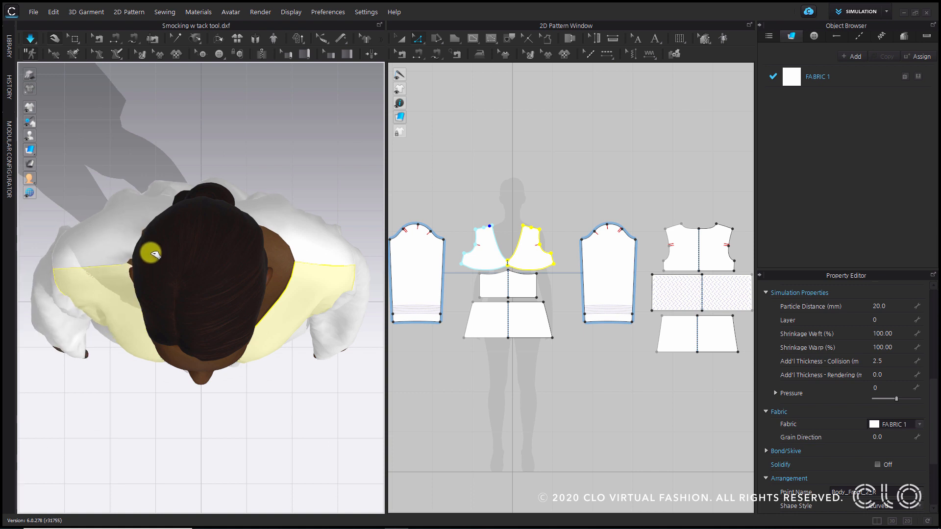
pyautogui.moveTo(333, 262); pyautogui.dragTo(323, 261)
pyautogui.moveTo(315, 261); pyautogui.dragTo(291, 264)
pyautogui.click(317, 188)
# - Create a binding around the entire front and back neckline with the Binding tool and simulate the garment
pyautogui.moveTo(284, 318); pyautogui.dragTo(256, 269, button='right')
pyautogui.scroll(3, 246, 322)
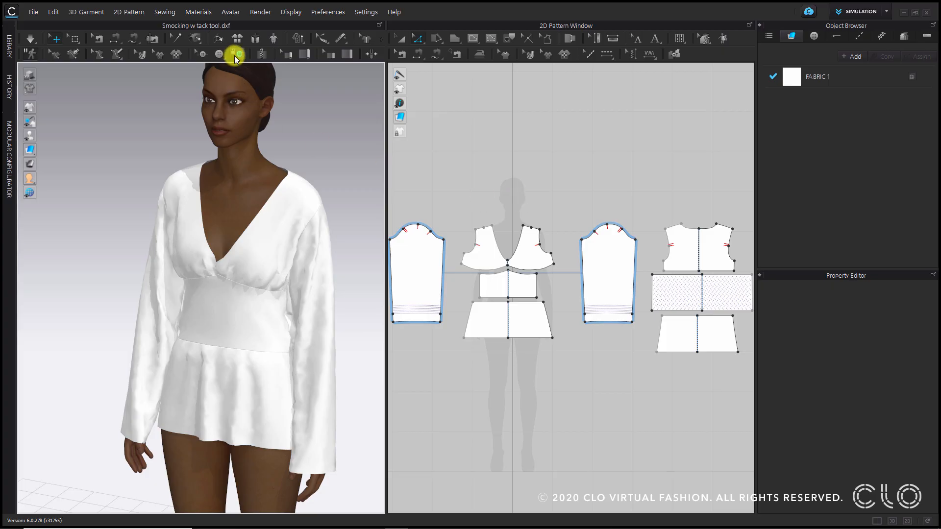
pyautogui.scroll(5, 245, 162)
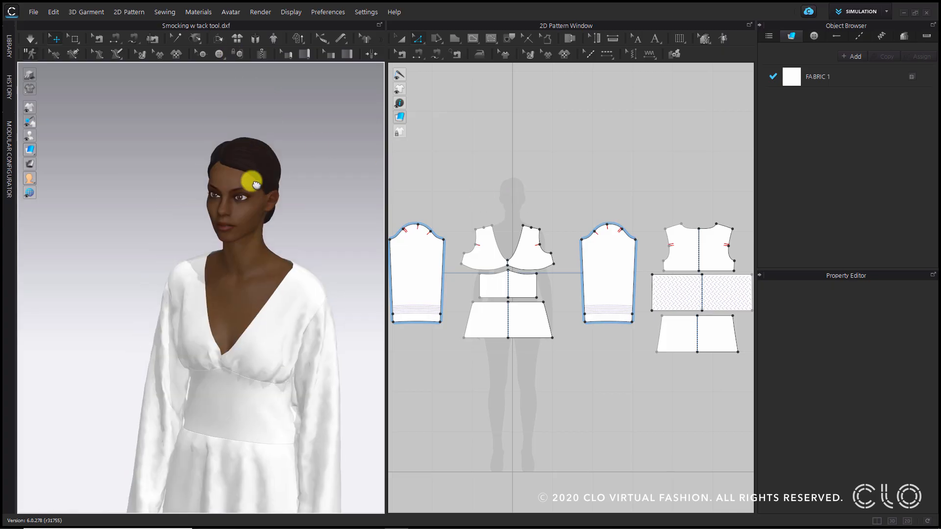
pyautogui.scroll(2, 238, 132)
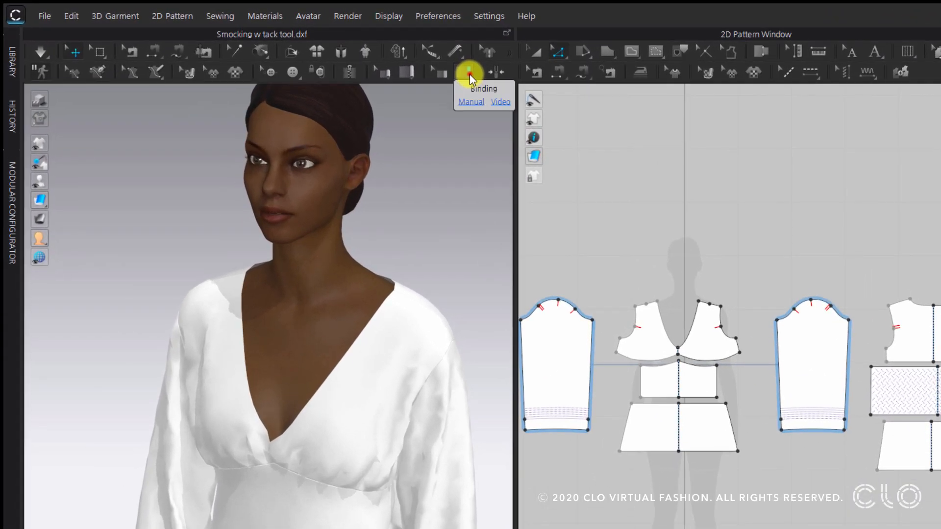
pyautogui.click(469, 75)
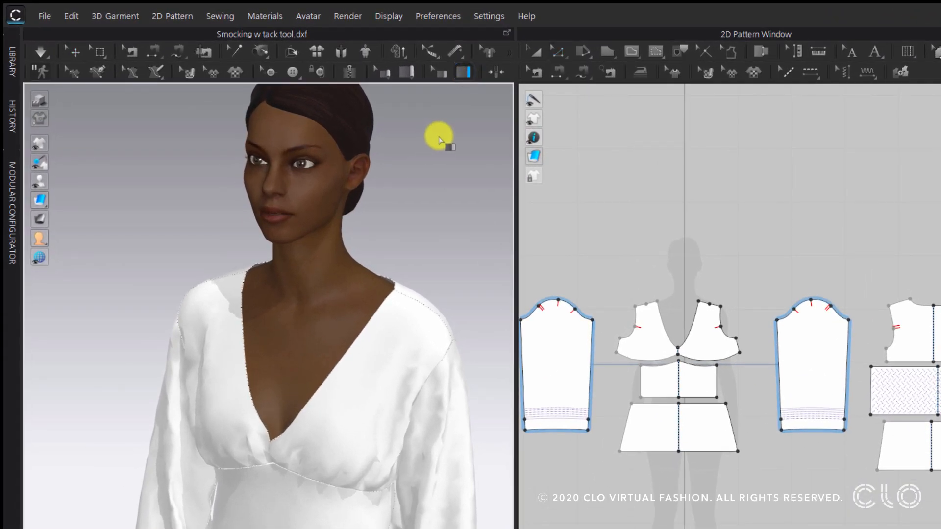
pyautogui.moveTo(249, 329); pyautogui.dragTo(289, 334, button='right')
pyautogui.scroll(3, 277, 328)
pyautogui.moveTo(252, 239); pyautogui.dragTo(260, 346, button='middle')
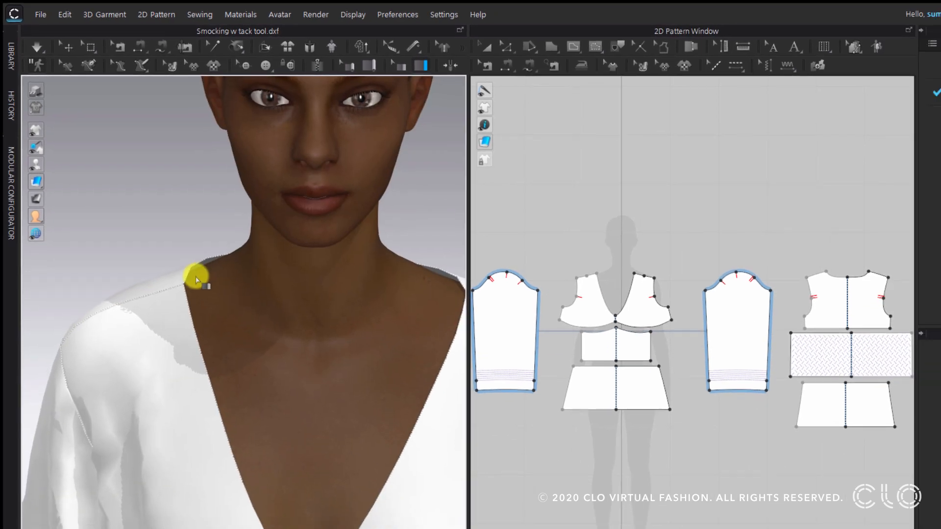
pyautogui.click(205, 313)
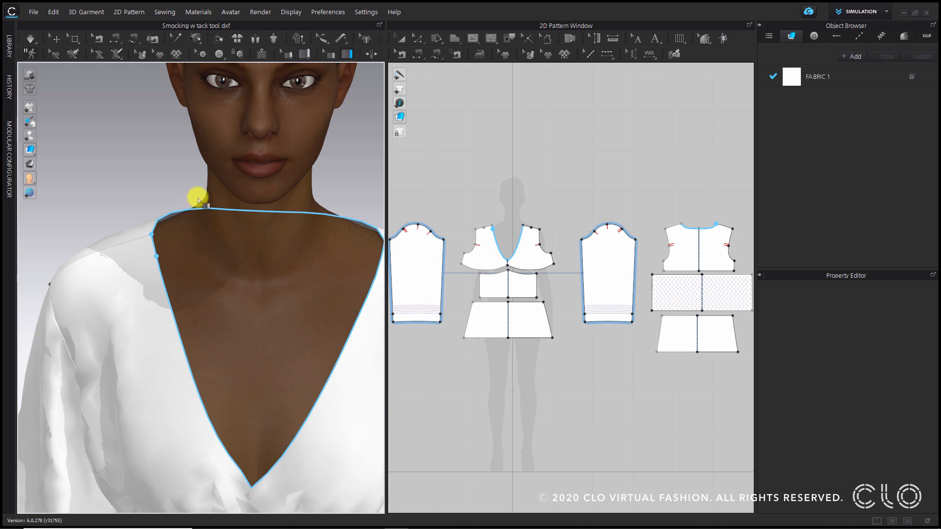
pyautogui.click(197, 201)
pyautogui.moveTo(250, 272); pyautogui.dragTo(202, 219, button='middle')
pyautogui.press('space')
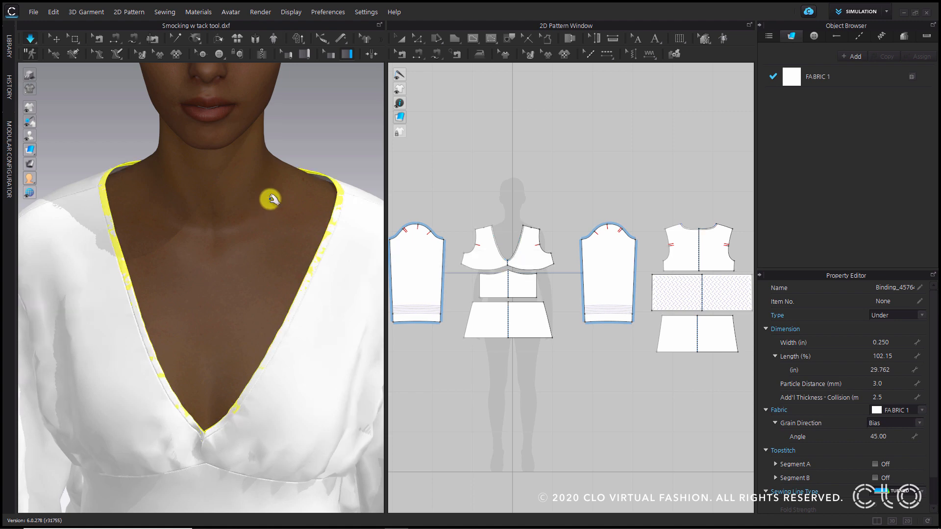
# - Stop the simulation and hide the avatar so that the sleeve and hem openings of the garment are exposed
pyautogui.press('space')
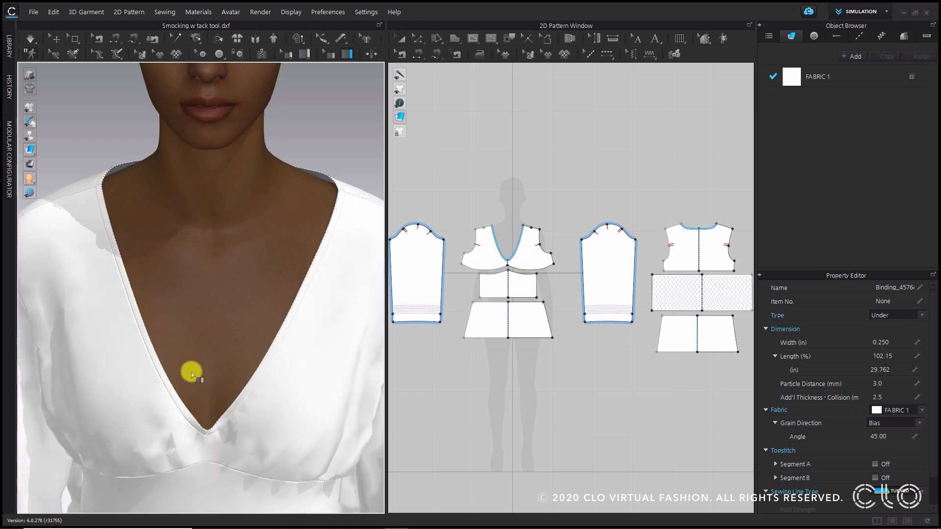
pyautogui.scroll(-3, 191, 373)
pyautogui.moveTo(192, 380); pyautogui.dragTo(207, 112, button='middle')
pyautogui.moveTo(181, 237); pyautogui.dragTo(233, 208, button='right')
pyautogui.scroll(3, 162, 371)
pyautogui.moveTo(160, 364); pyautogui.dragTo(252, 251, button='right')
pyautogui.moveTo(343, 253); pyautogui.dragTo(268, 267, button='middle')
pyautogui.moveTo(240, 279); pyautogui.dragTo(297, 261, button='right')
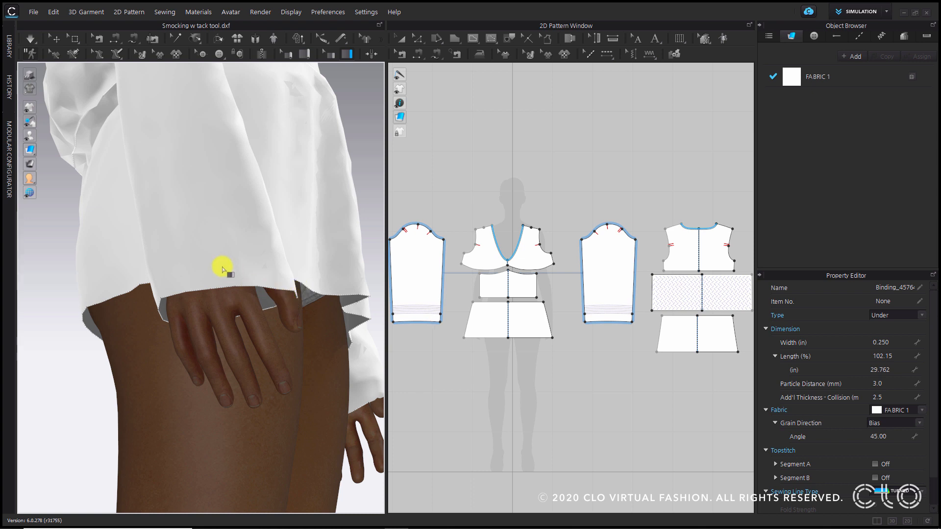
pyautogui.moveTo(43, 138)
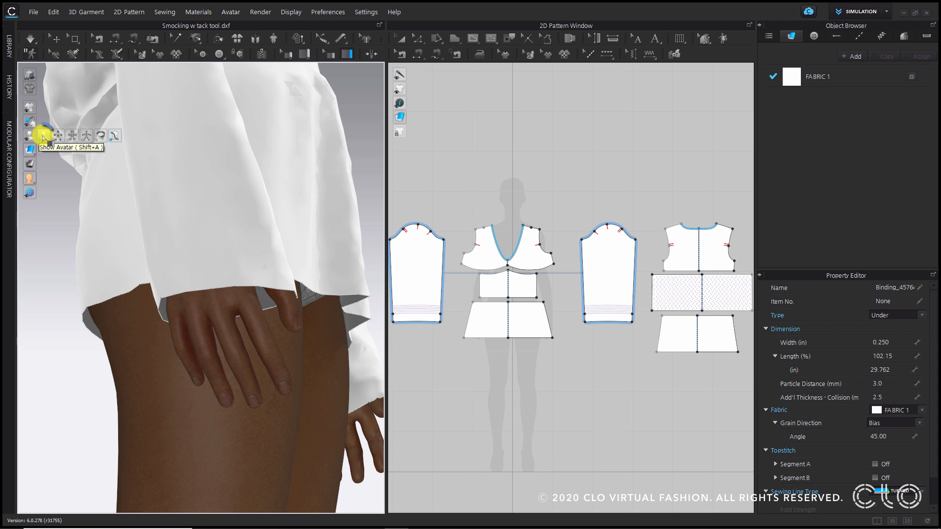
pyautogui.click(43, 135)
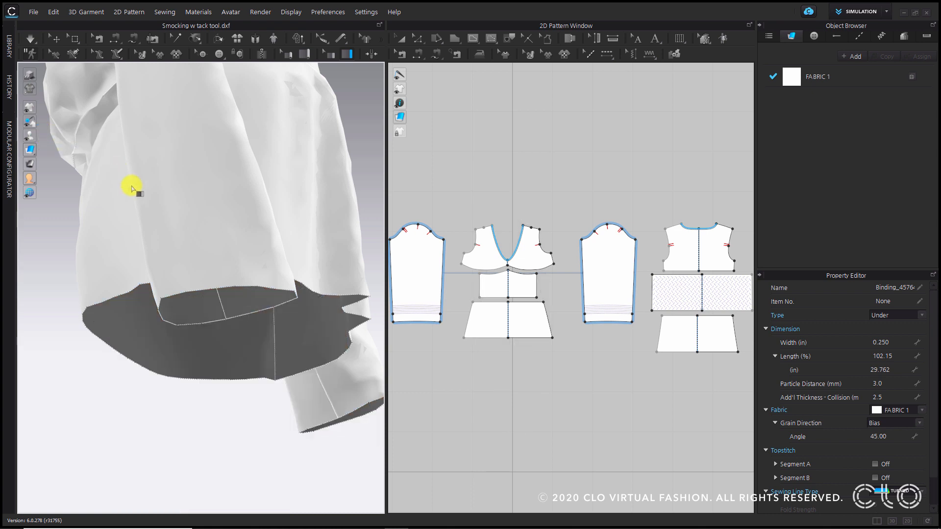
# - Create a binding around the entire opening edge of the sleeve
pyautogui.click(225, 320)
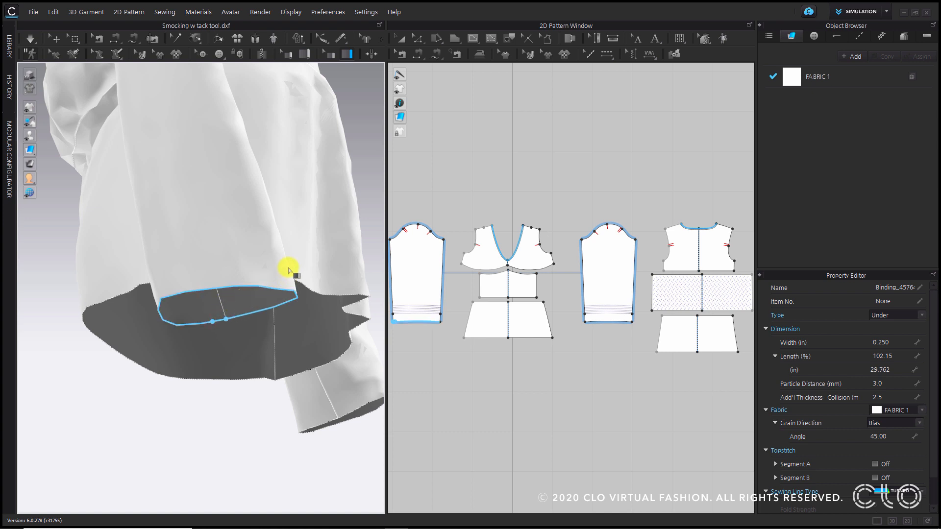
pyautogui.press('Return')
pyautogui.moveTo(284, 264); pyautogui.dragTo(147, 263, button='right')
pyautogui.scroll(-5, 240, 287)
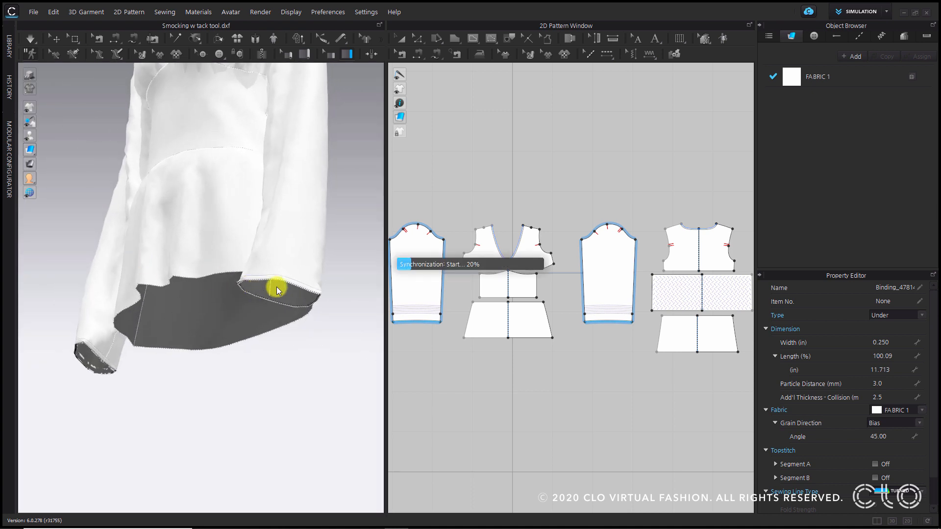
# - Create a binding around the entire front and back bottom hem of the garment and simulate it
pyautogui.moveTo(277, 290); pyautogui.dragTo(72, 346, button='right')
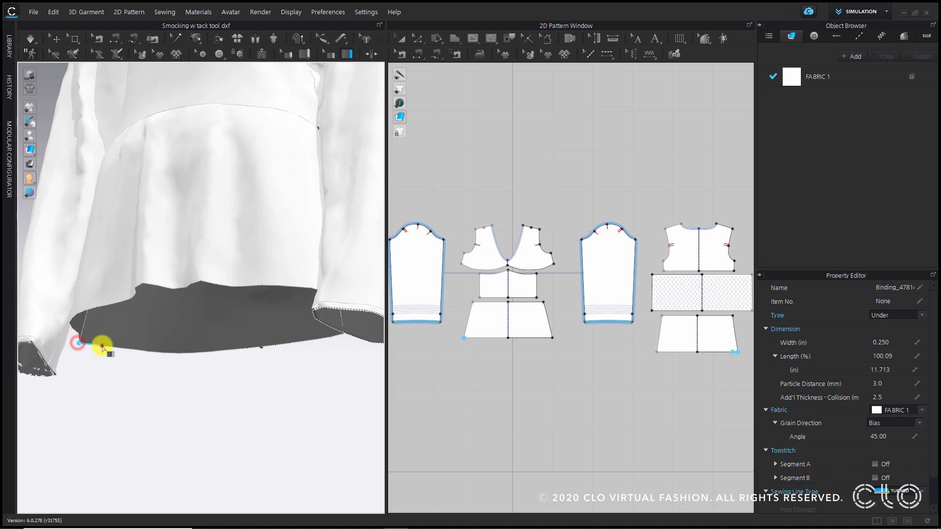
pyautogui.click(78, 342)
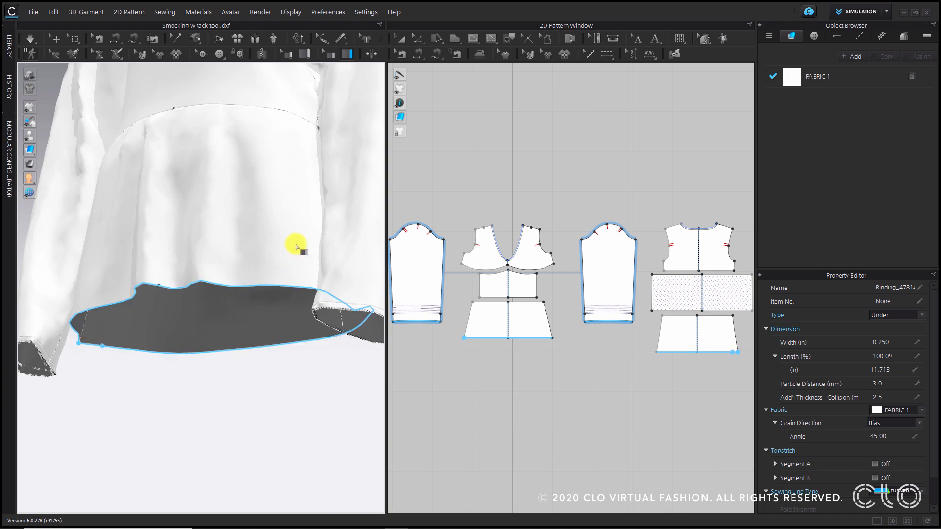
pyautogui.press('Return')
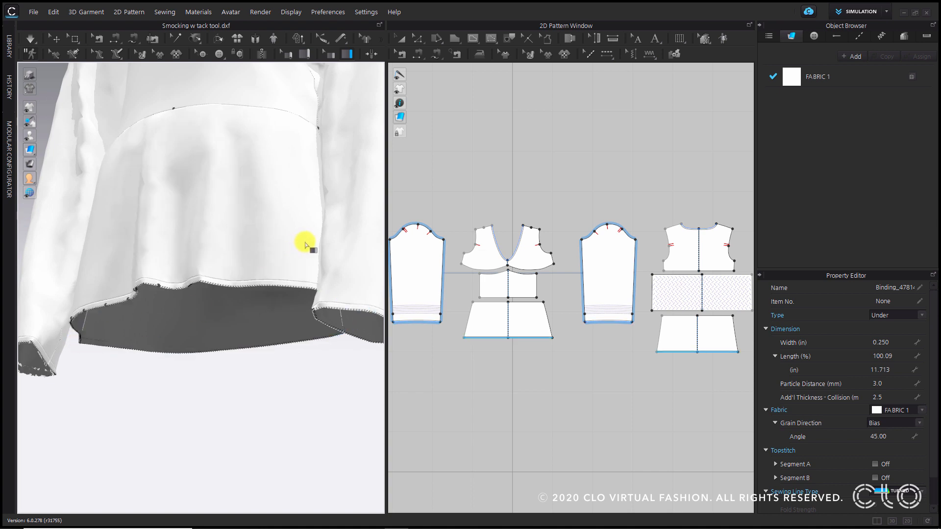
pyautogui.scroll(-5, 294, 249)
pyautogui.moveTo(264, 235); pyautogui.dragTo(263, 237, button='right')
pyautogui.moveTo(263, 238); pyautogui.dragTo(274, 308, button='middle')
pyautogui.press('space')
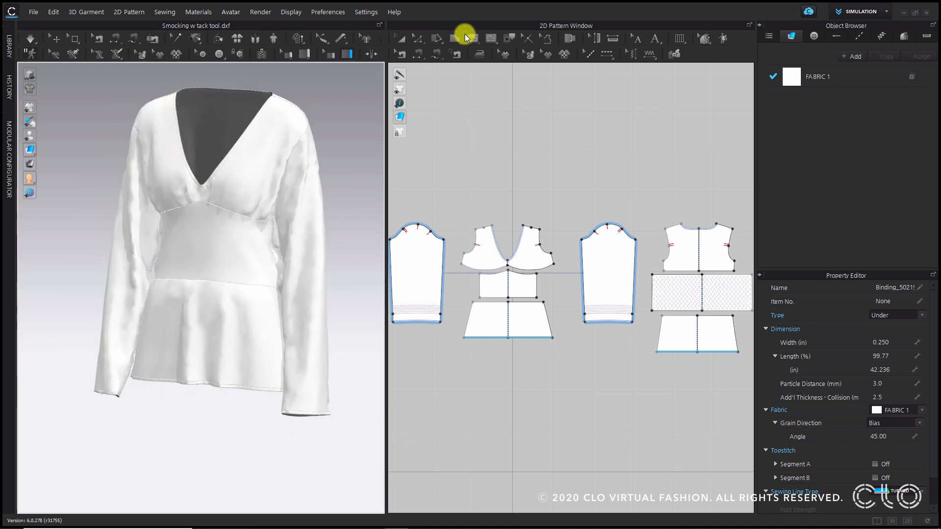
# - Select all bindings on the garment, set their type to Over and simulate the result
pyautogui.click(330, 55)
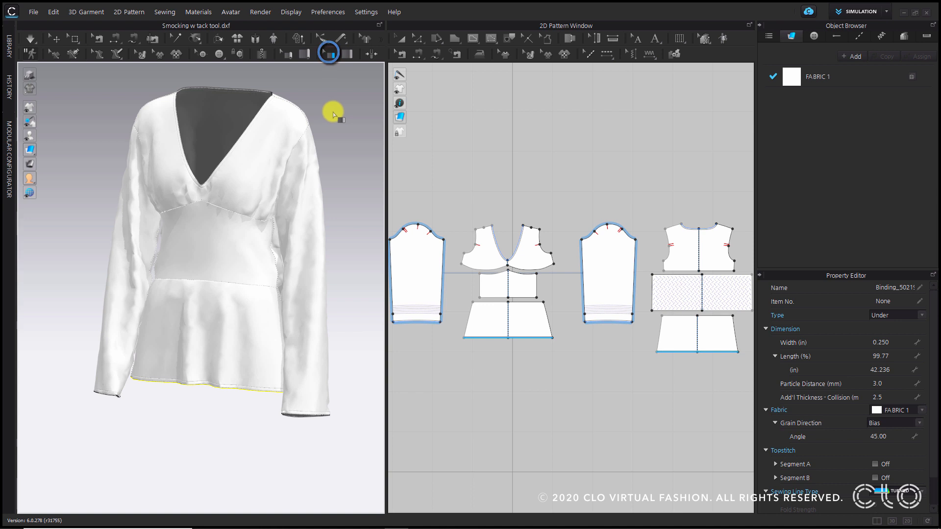
pyautogui.hotkey('ctrl', 'a')
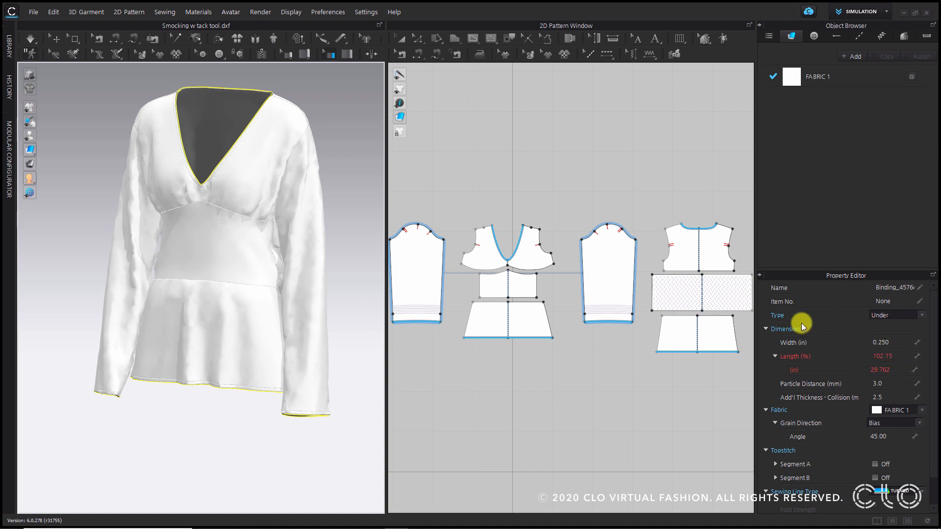
pyautogui.click(901, 316)
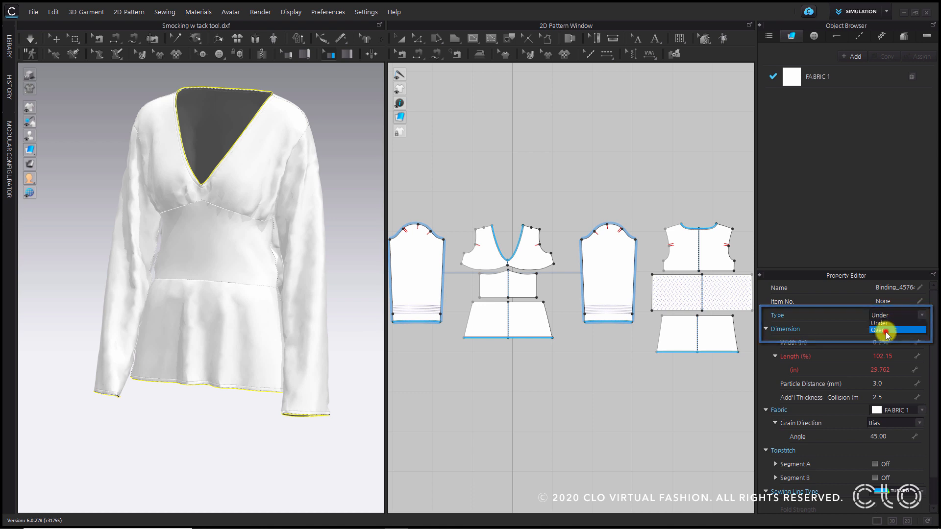
pyautogui.click(887, 331)
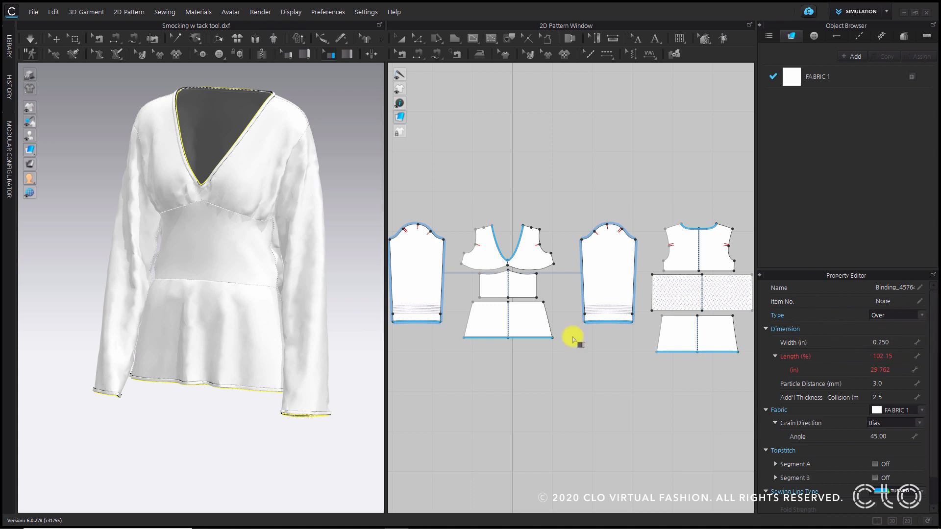
pyautogui.click(343, 91)
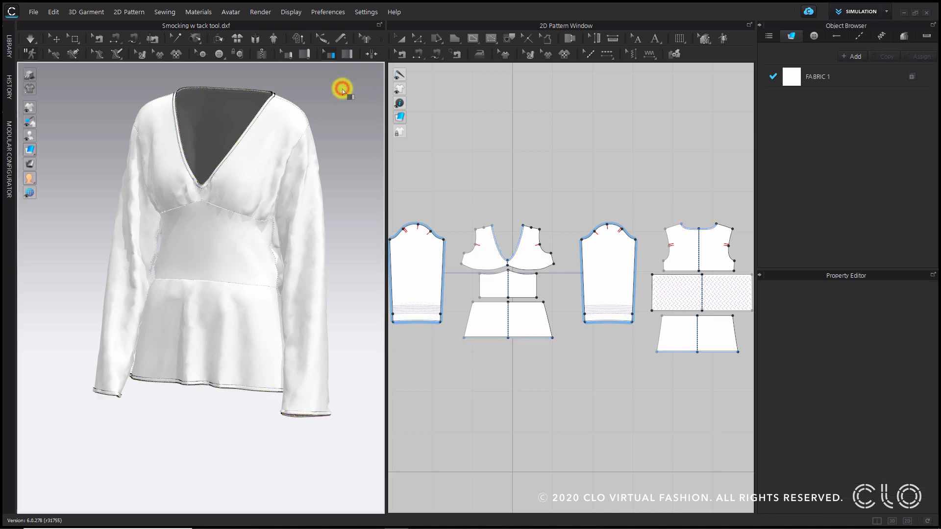
pyautogui.press('space')
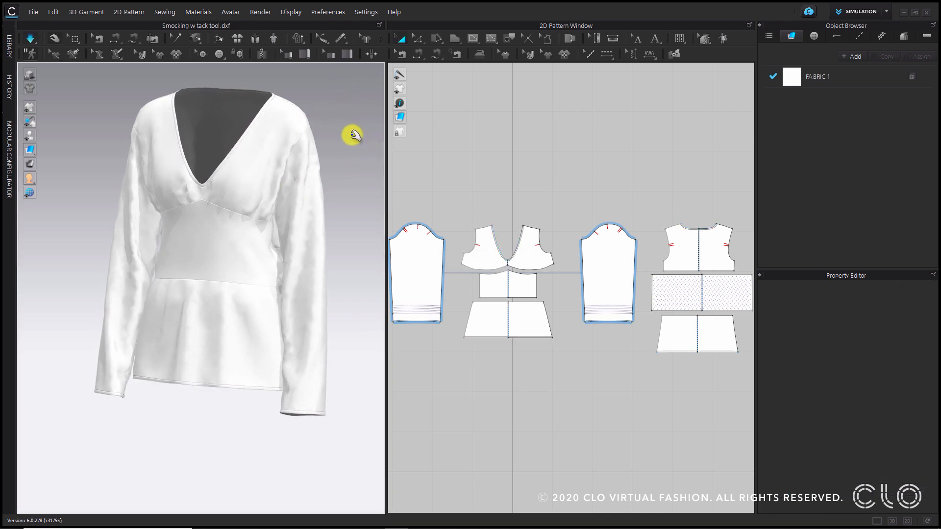
pyautogui.press('space')
# - Examine the neckline binding and the V point up close from different angles
pyautogui.click(347, 133)
pyautogui.scroll(4, 242, 156)
pyautogui.moveTo(242, 158); pyautogui.dragTo(244, 298, button='middle')
pyautogui.scroll(6, 243, 299)
pyautogui.scroll(-3, 203, 215)
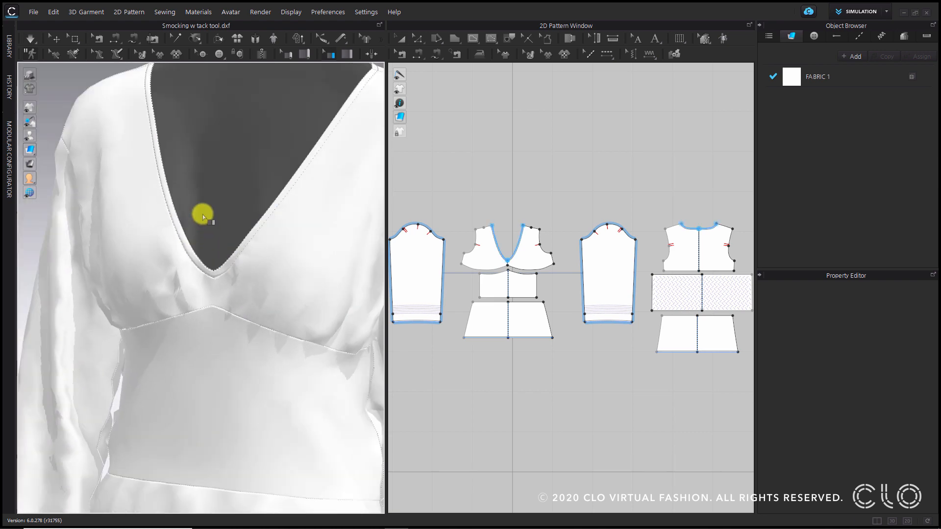
pyautogui.moveTo(188, 169); pyautogui.dragTo(233, 192, button='right')
pyautogui.scroll(-6, 235, 321)
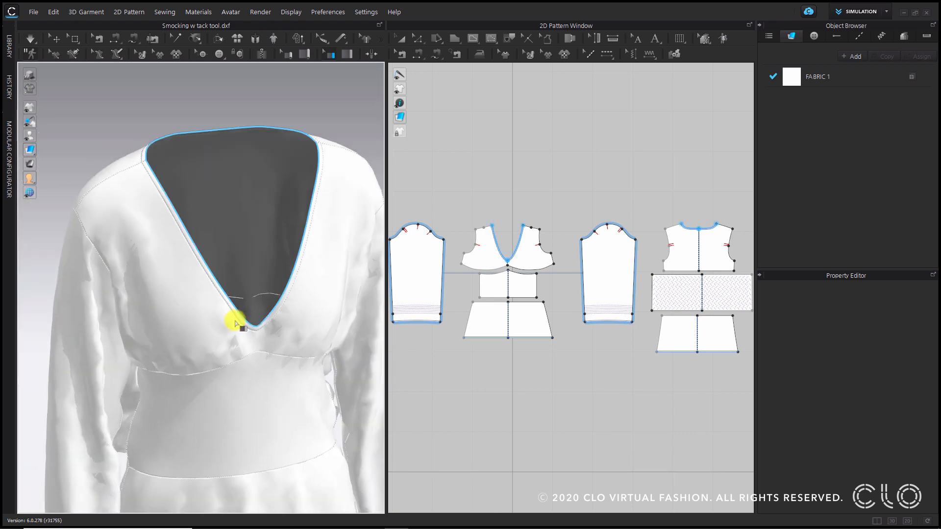
pyautogui.moveTo(265, 379); pyautogui.dragTo(216, 357, button='right')
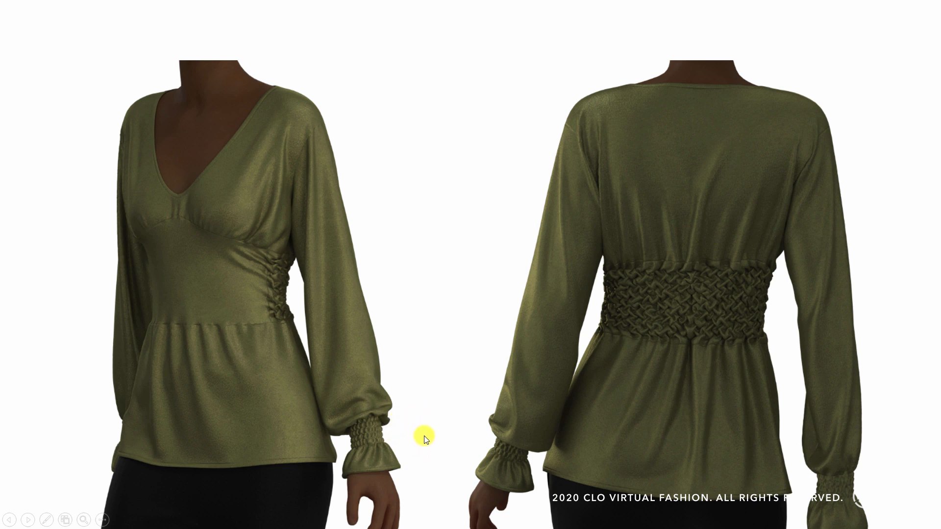
pyautogui.click(413, 256)
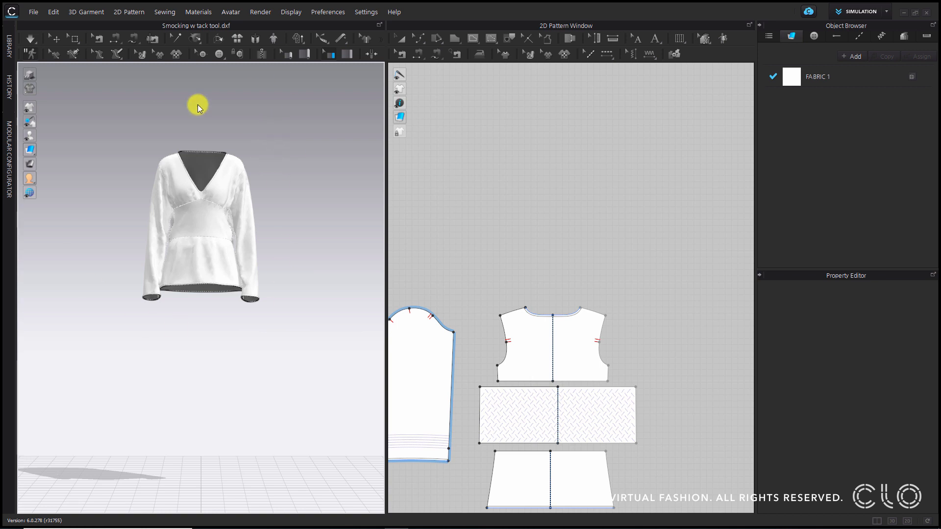
# - Show the avatar again and bring up the garment's back together with the smocking lines of the back waist panel
pyautogui.click(38, 135)
pyautogui.scroll(5, 311, 248)
pyautogui.moveTo(311, 248); pyautogui.dragTo(144, 323, button='right')
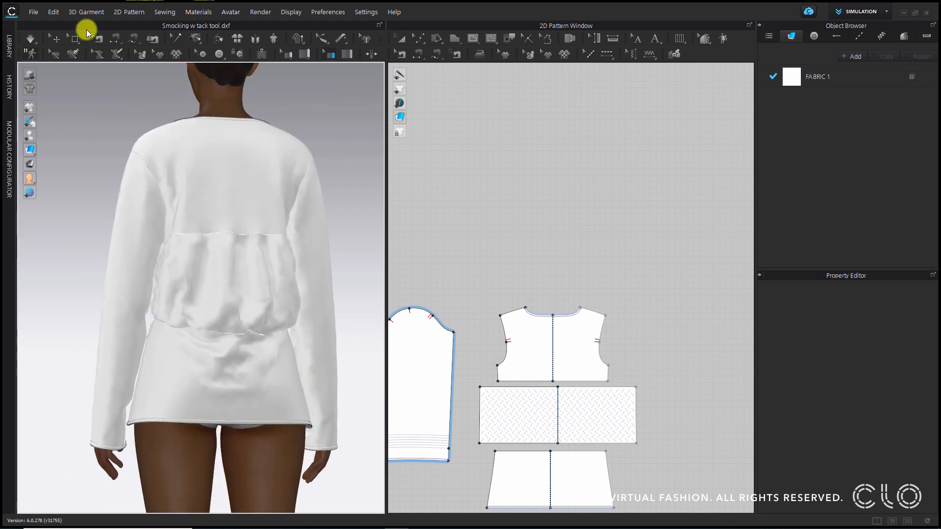
pyautogui.click(59, 41)
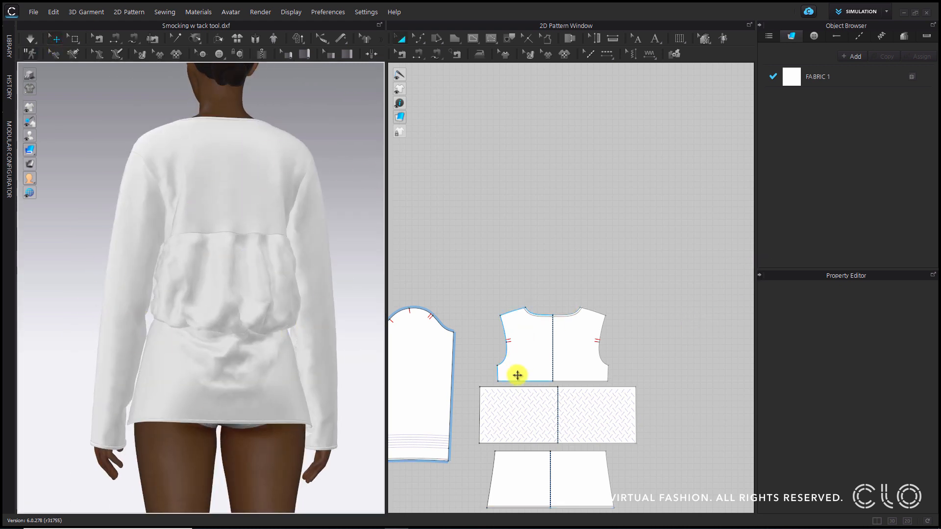
pyautogui.moveTo(560, 407); pyautogui.dragTo(514, 133, button='middle')
pyautogui.scroll(5, 514, 132)
pyautogui.scroll(-3, 514, 132)
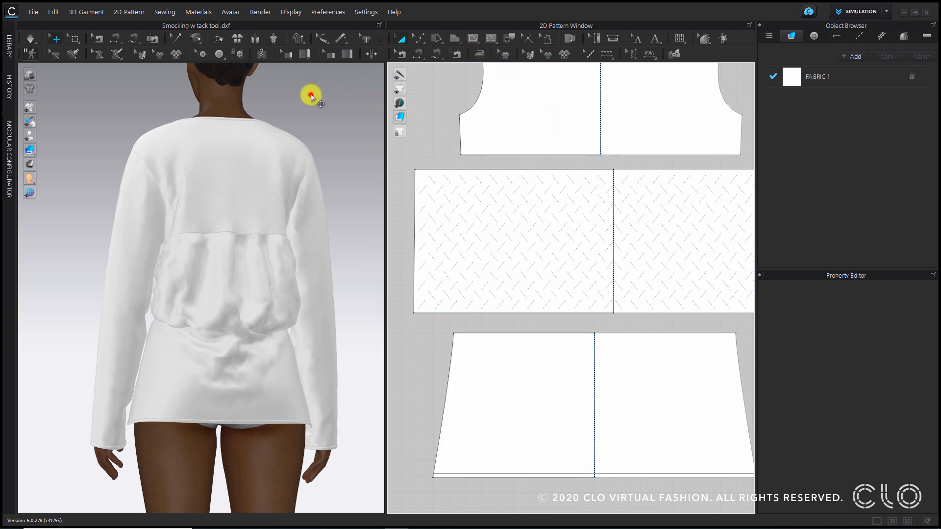
pyautogui.click(311, 94)
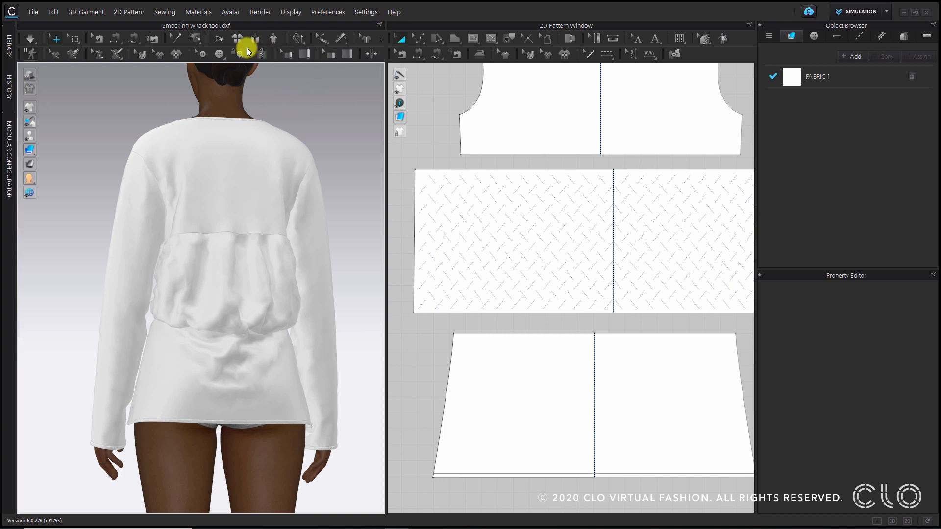
# - With the Tack tool, tack together the two ends of the diagonal smocking line beside the center line near the back waist panel's upper edge
pyautogui.click(199, 38)
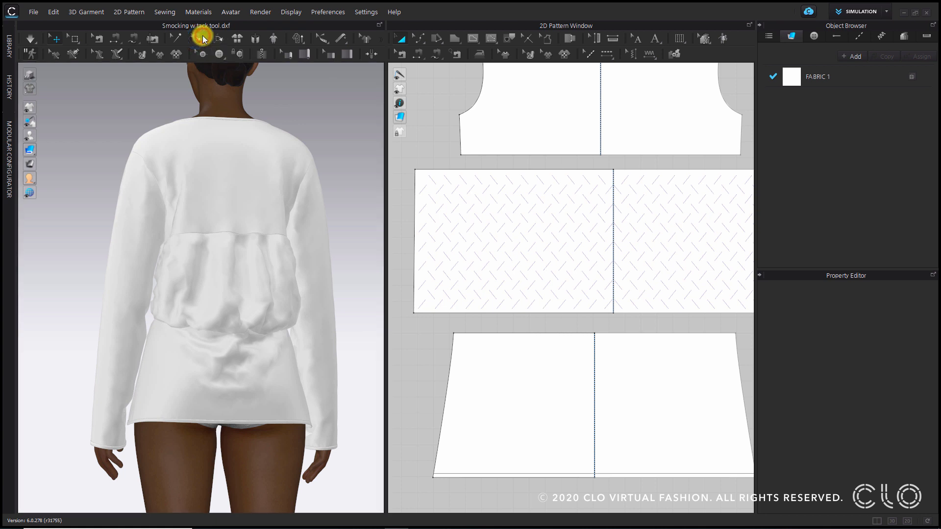
pyautogui.scroll(2, 654, 216)
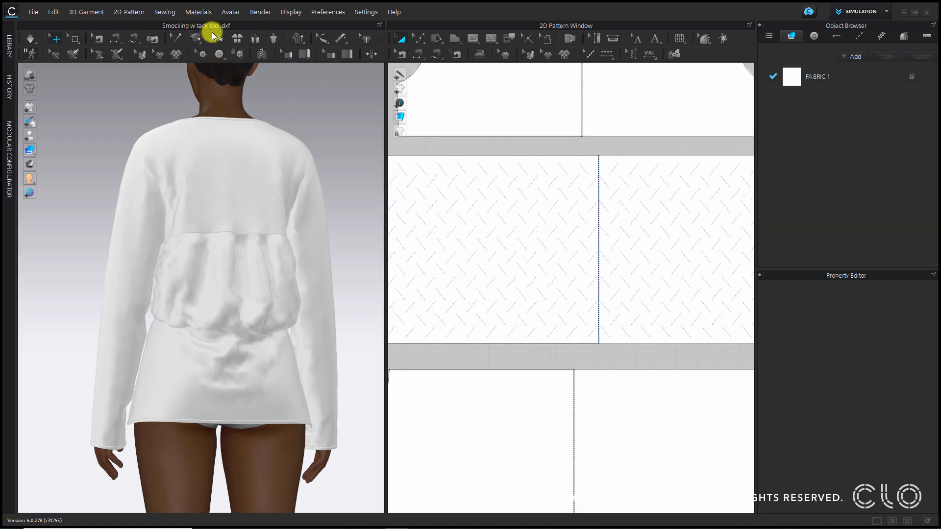
pyautogui.click(190, 37)
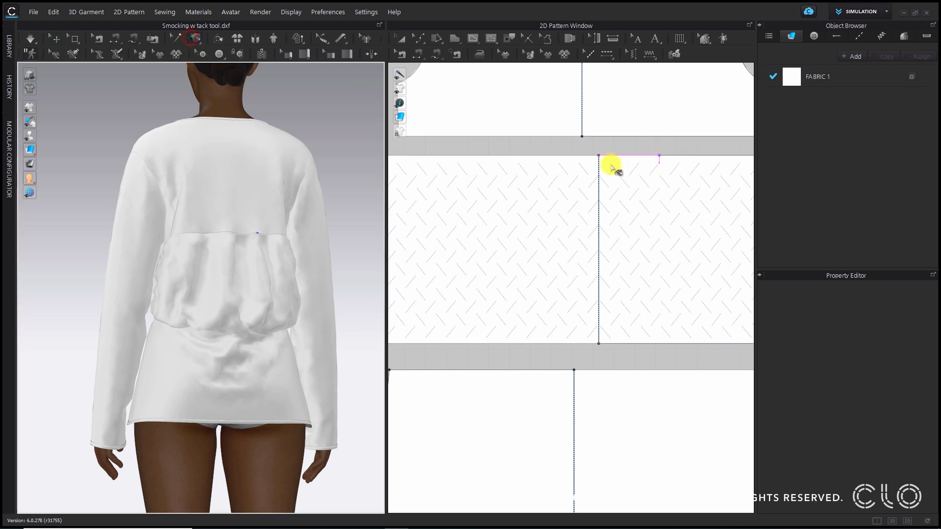
pyautogui.scroll(5, 606, 172)
pyautogui.scroll(2, 490, 135)
pyautogui.moveTo(532, 209); pyautogui.dragTo(515, 220, button='middle')
pyautogui.scroll(2, 490, 134)
pyautogui.scroll(3, 525, 145)
pyautogui.moveTo(525, 144); pyautogui.dragTo(552, 253, button='middle')
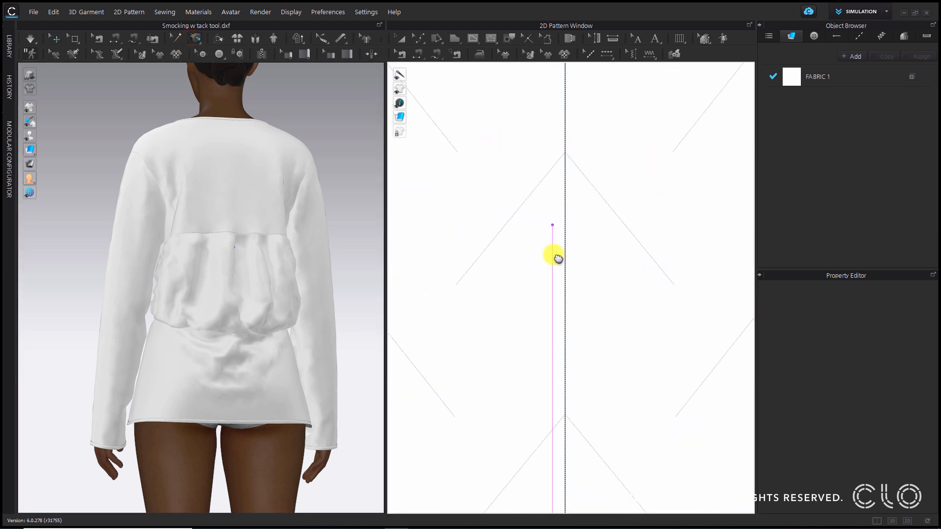
pyautogui.click(567, 184)
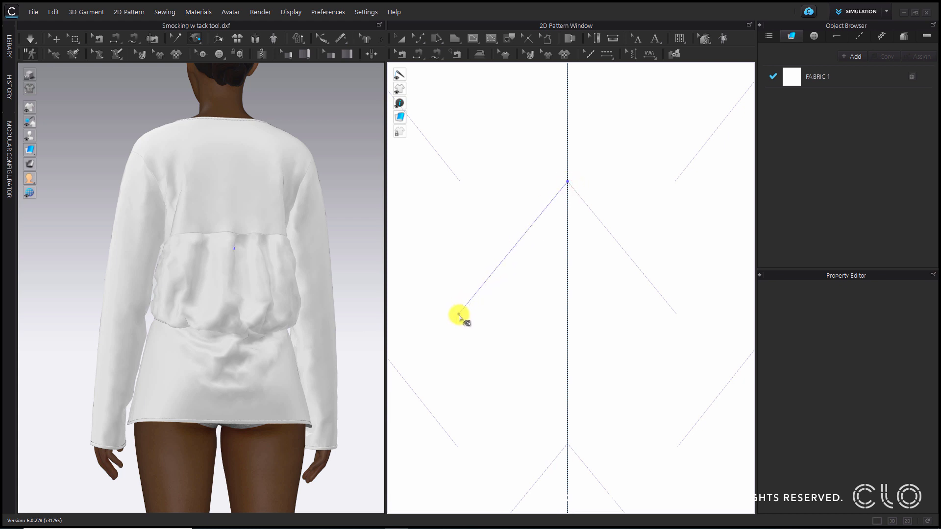
pyautogui.click(459, 316)
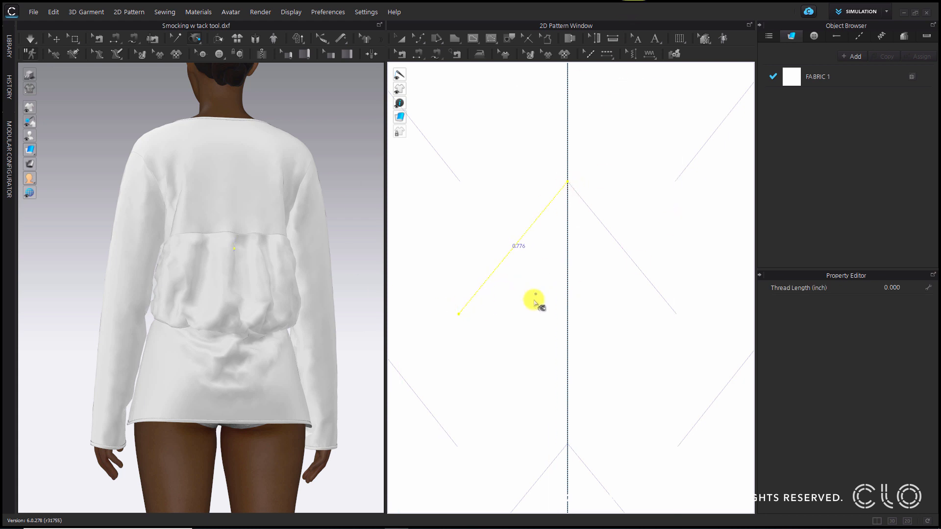
# - Tack the endpoints of the next diagonal smocking line down on the same side of the center line
pyautogui.moveTo(535, 301); pyautogui.dragTo(494, 191, button='middle')
pyautogui.moveTo(541, 341); pyautogui.dragTo(634, 256, button='middle')
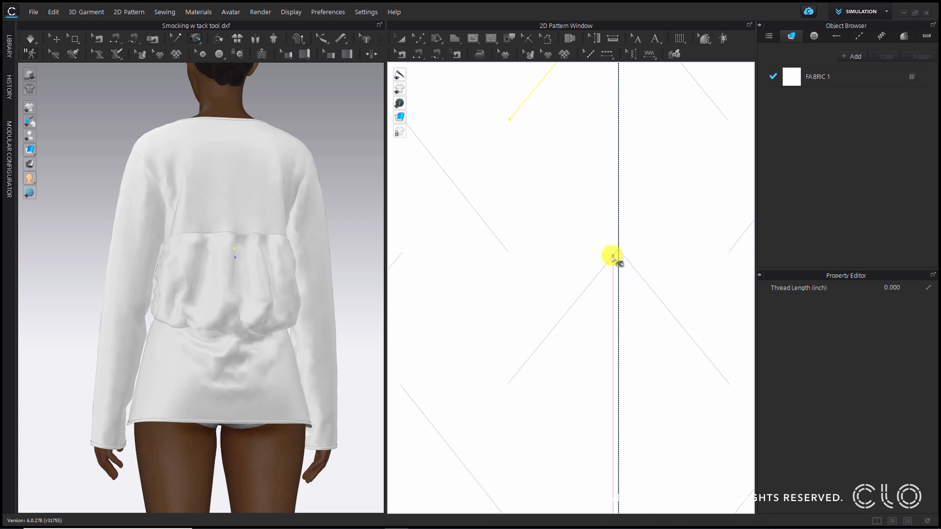
pyautogui.click(609, 268)
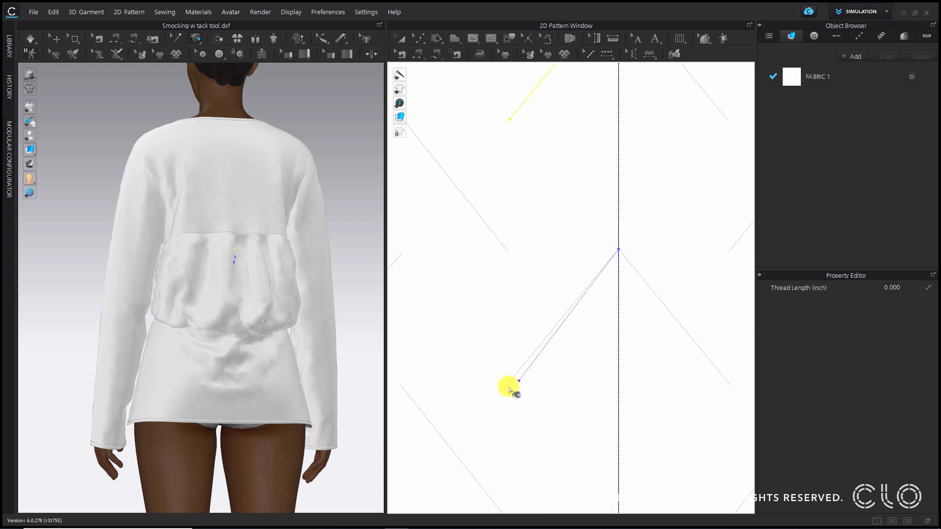
pyautogui.scroll(-3, 668, 246)
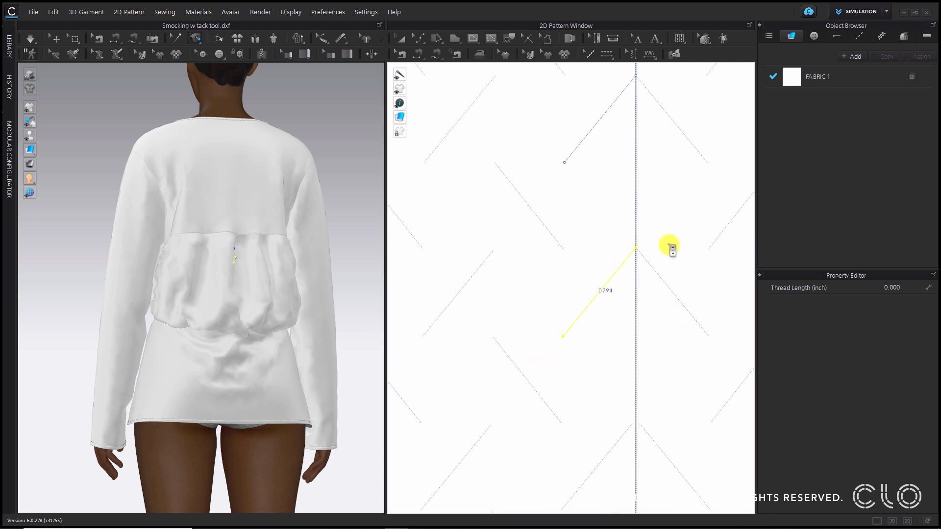
# - Tack the endpoints of the next two diagonal smocking lines down on the same side of the back waist panel's center line
pyautogui.moveTo(643, 318); pyautogui.dragTo(566, 165, button='middle')
pyautogui.scroll(3, 562, 245)
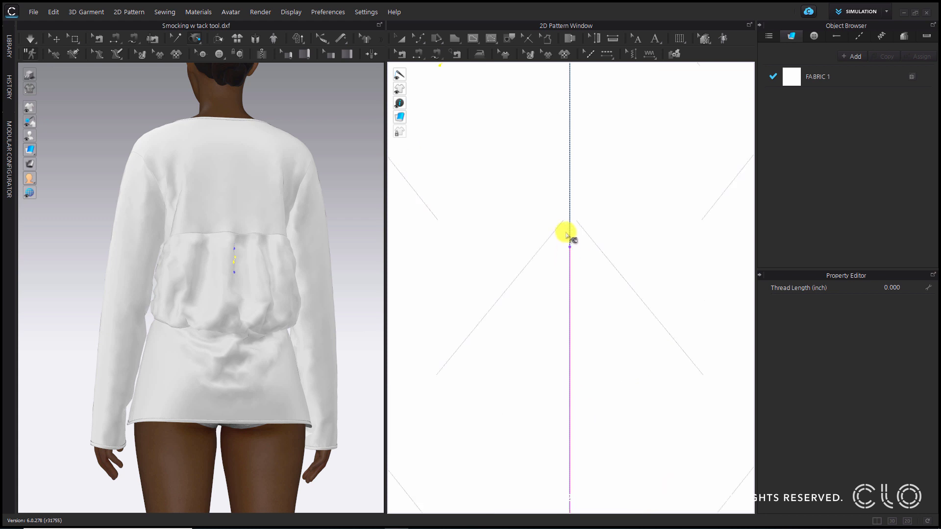
pyautogui.click(563, 222)
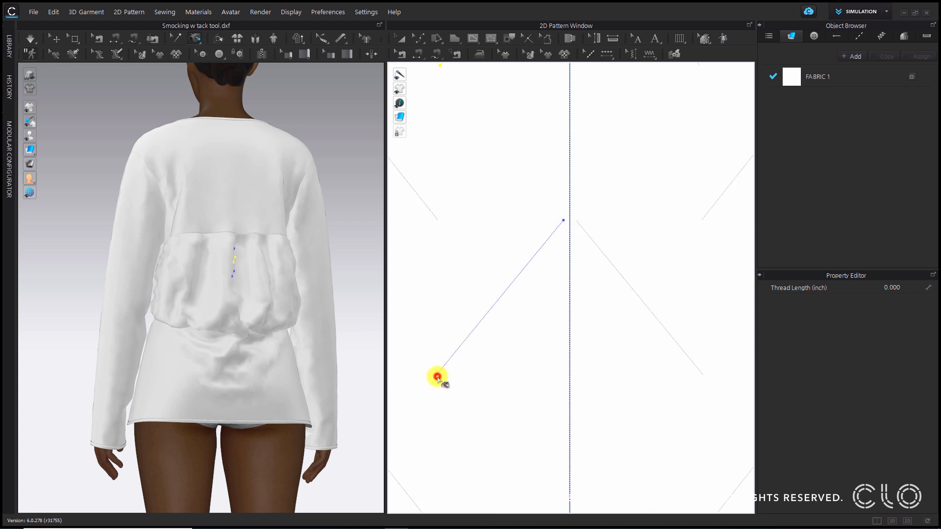
pyautogui.click(437, 378)
pyautogui.scroll(-3, 503, 374)
pyautogui.moveTo(539, 372); pyautogui.dragTo(562, 176, button='middle')
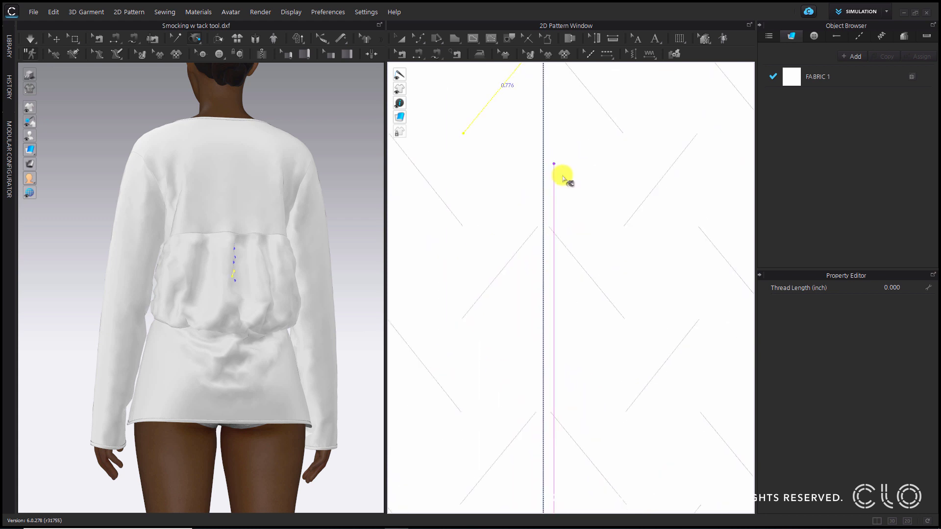
pyautogui.click(539, 226)
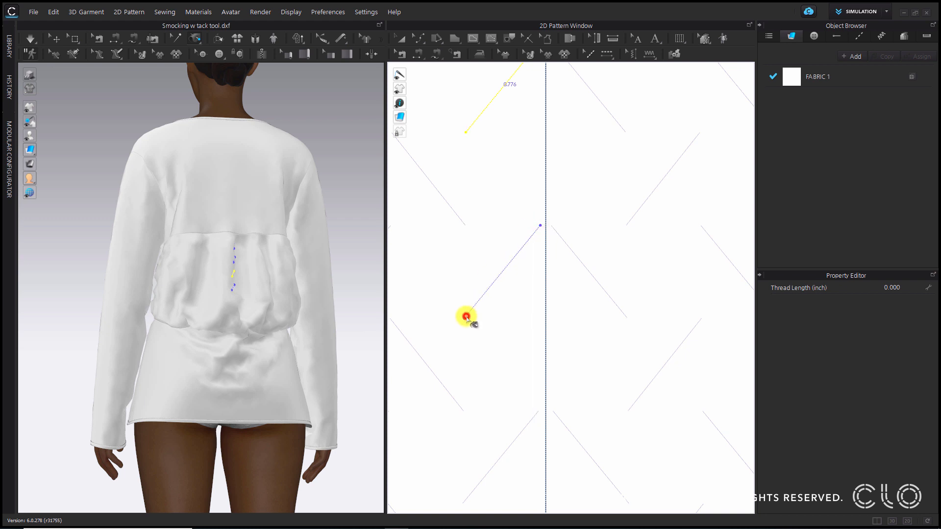
pyautogui.click(466, 317)
# - Tack the endpoints of the remaining three diagonal smocking lines beside the center line, down to the back waist panel's lower edge
pyautogui.click(538, 411)
pyautogui.moveTo(469, 447); pyautogui.dragTo(461, 223, button='middle')
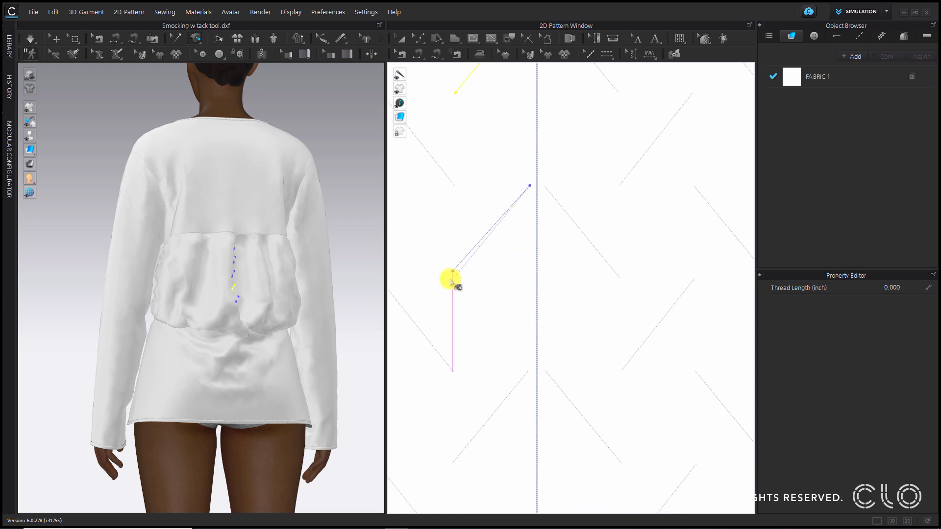
pyautogui.click(454, 280)
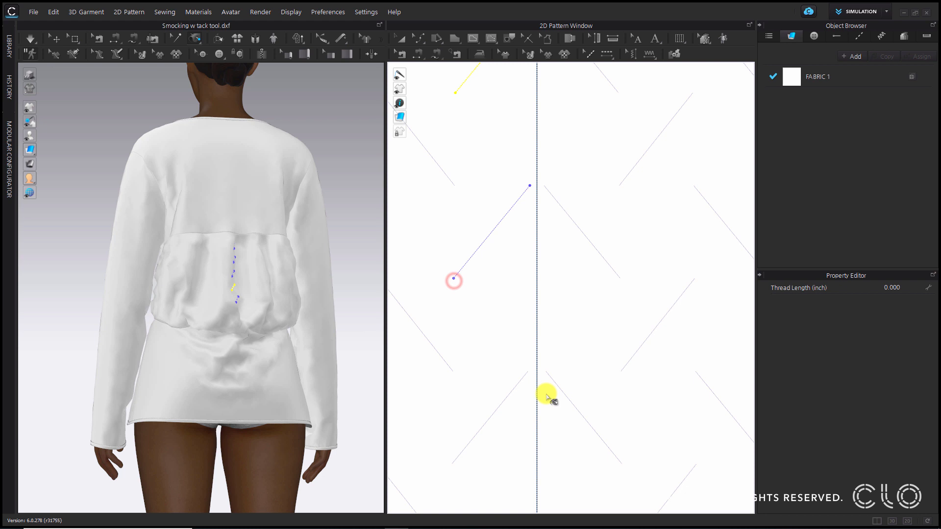
pyautogui.click(527, 371)
pyautogui.click(453, 467)
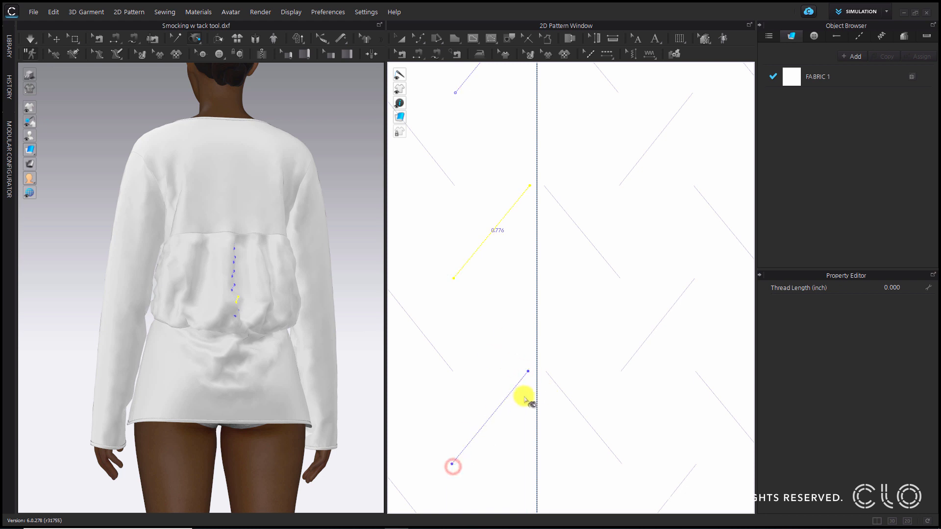
pyautogui.moveTo(524, 395); pyautogui.dragTo(525, 353, button='middle')
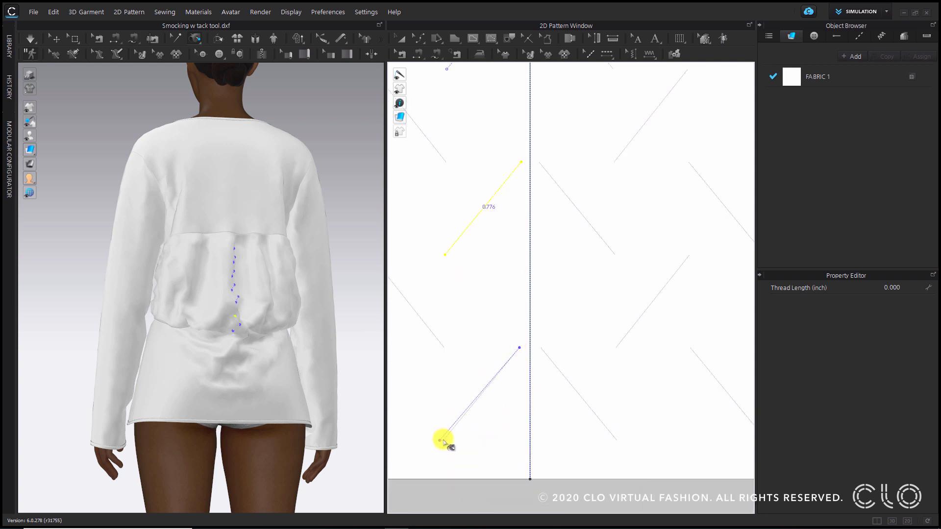
pyautogui.click(444, 439)
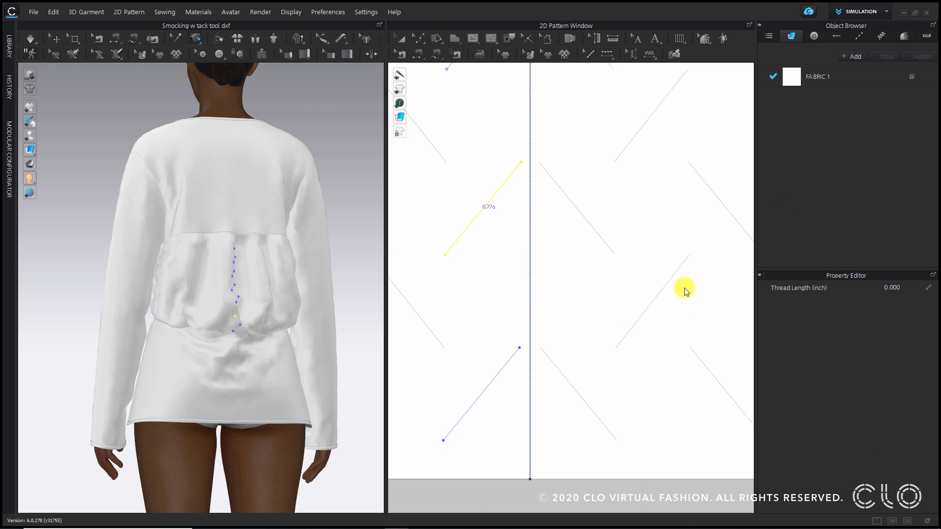
# - Examine the row of tacks along the center of the back waist panel up close on the 3D garment
pyautogui.scroll(-3, 686, 187)
pyautogui.scroll(5, 267, 354)
pyautogui.moveTo(267, 353); pyautogui.dragTo(191, 271, button='right')
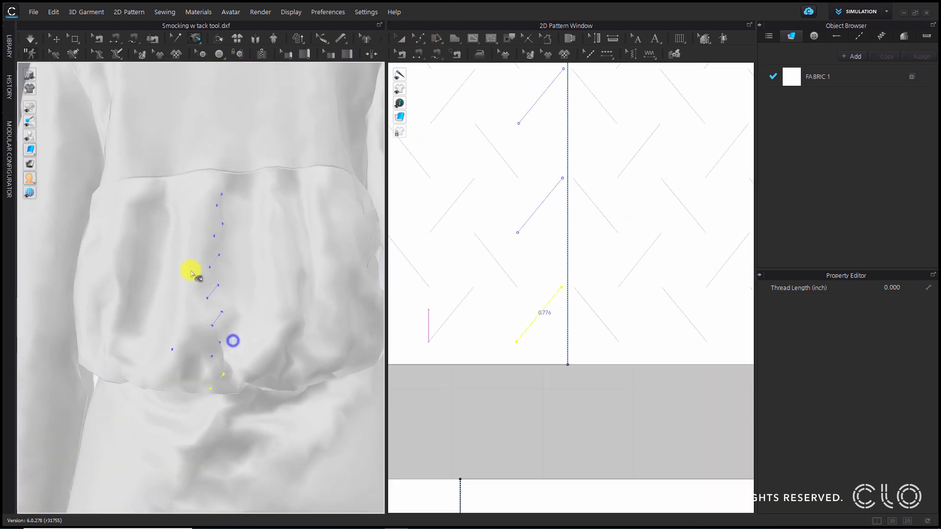
pyautogui.scroll(2, 241, 406)
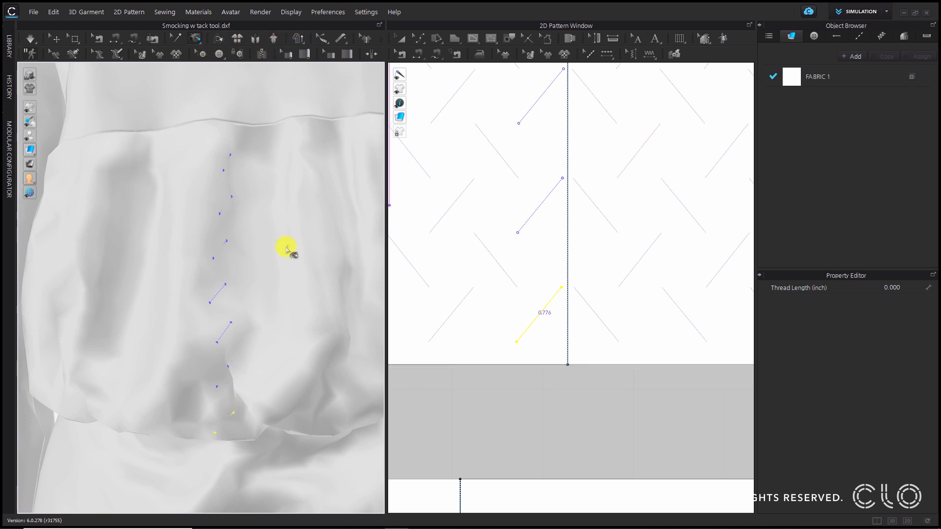
pyautogui.scroll(-5, 287, 249)
pyautogui.scroll(-3, 515, 172)
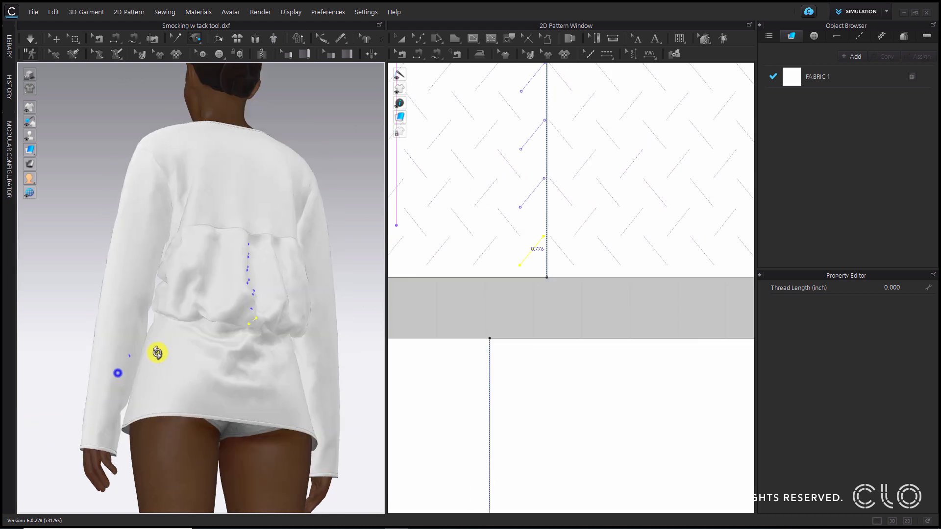
# - Tack a point near the sleeve's wrist edge to a point above the sleeve's horizontal internal lines, and simulate the gathering
pyautogui.scroll(5, 156, 353)
pyautogui.scroll(3, 740, 300)
pyautogui.scroll(2, 468, 324)
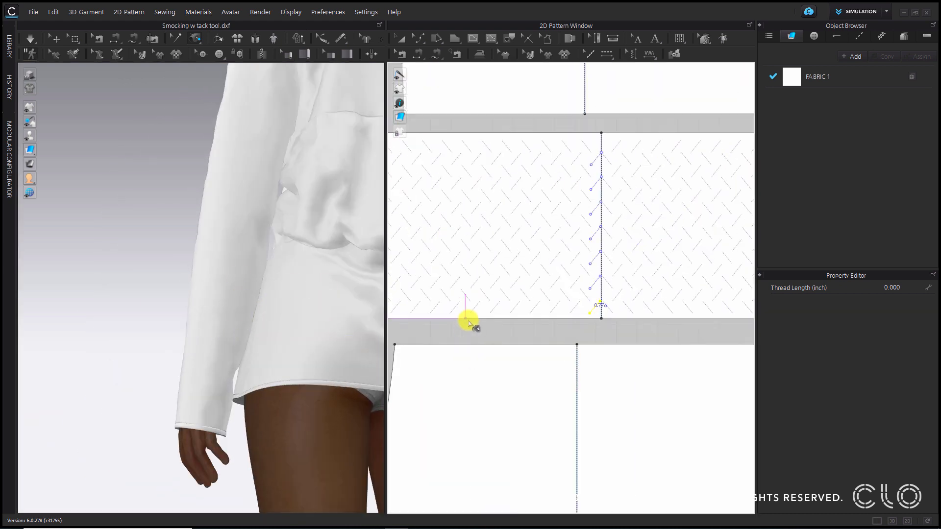
pyautogui.scroll(-4, 544, 298)
pyautogui.scroll(1, 304, 305)
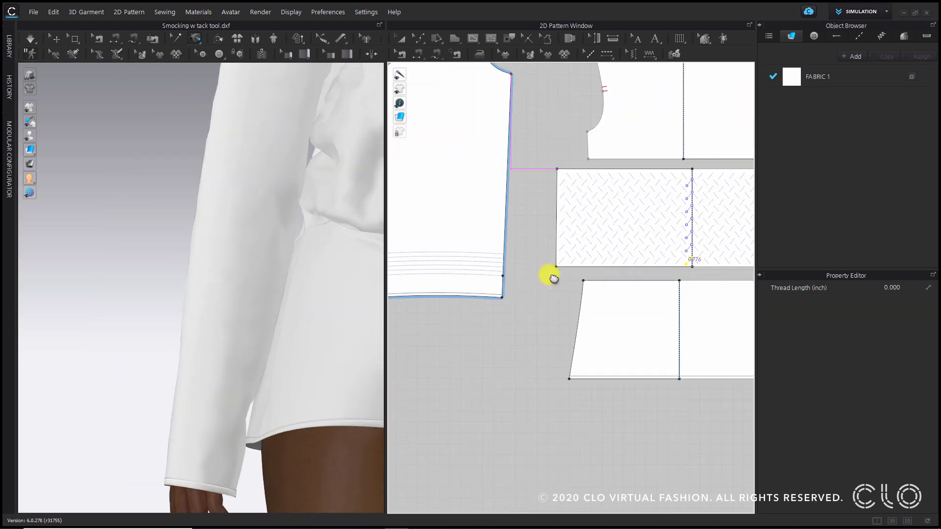
pyautogui.moveTo(553, 278); pyautogui.dragTo(596, 431, button='middle')
pyautogui.scroll(2, 544, 402)
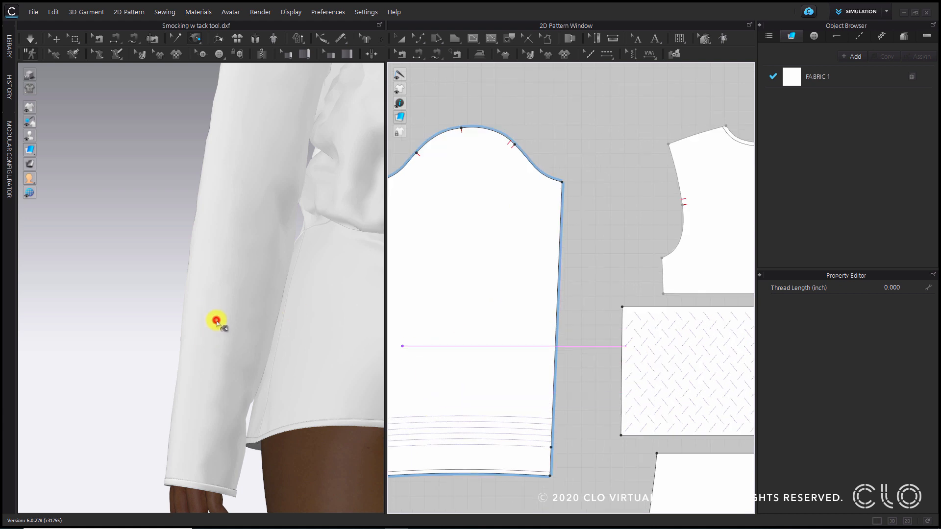
pyautogui.click(216, 321)
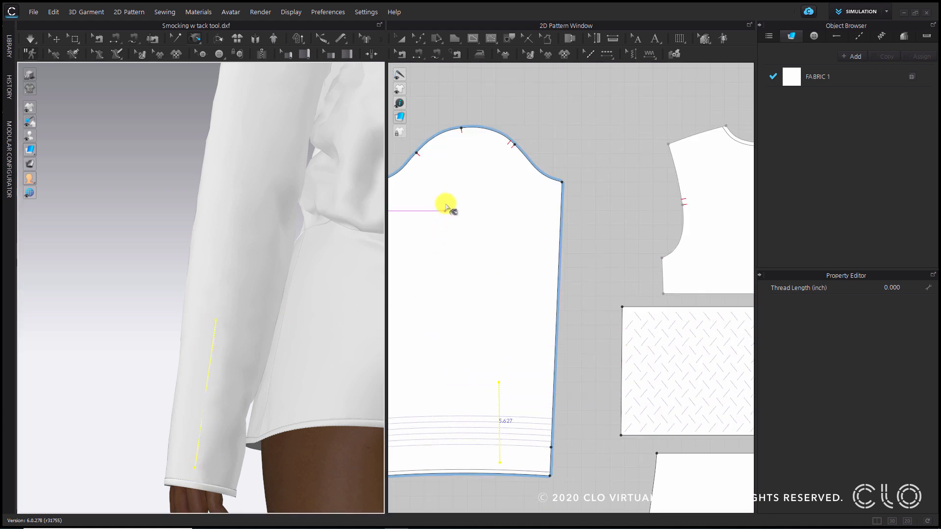
pyautogui.press('space')
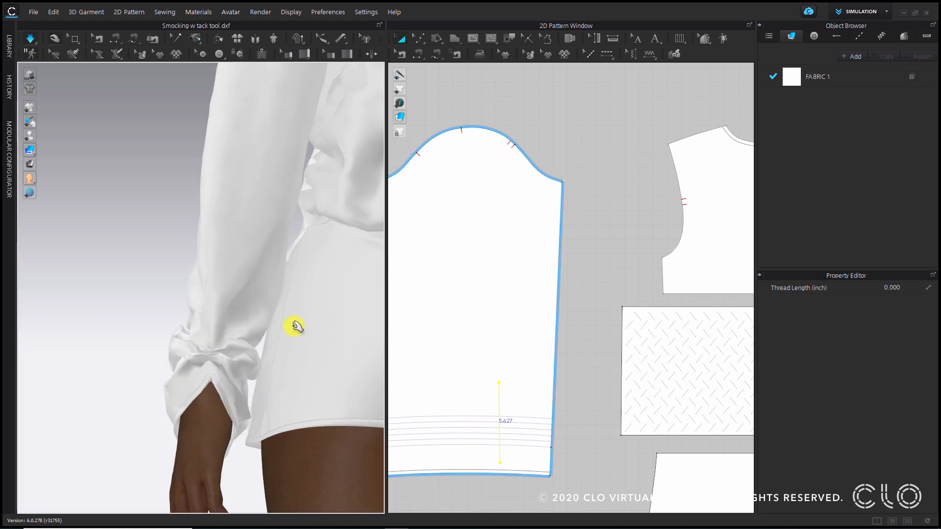
pyautogui.press('space')
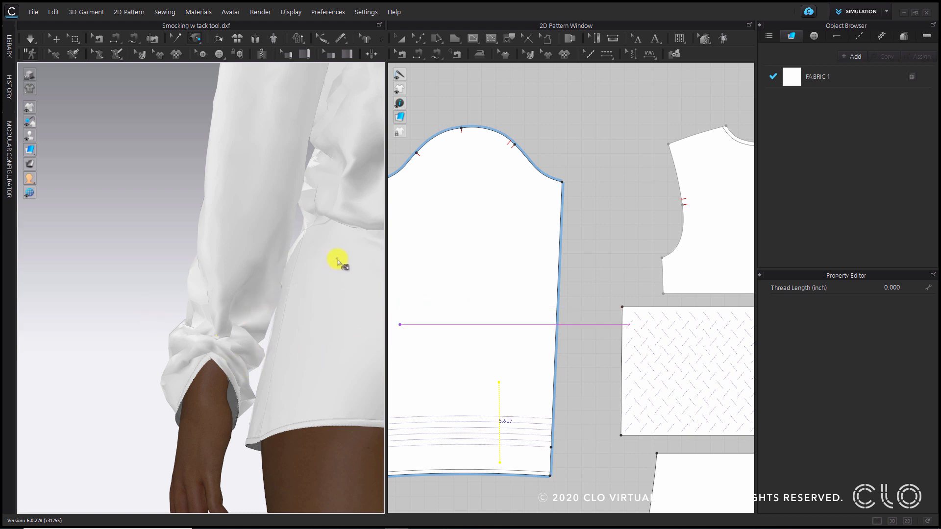
# - Delete the tack that crosses the horizontal lines near the sleeve's lower edge
pyautogui.moveTo(336, 263); pyautogui.dragTo(289, 258, button='right')
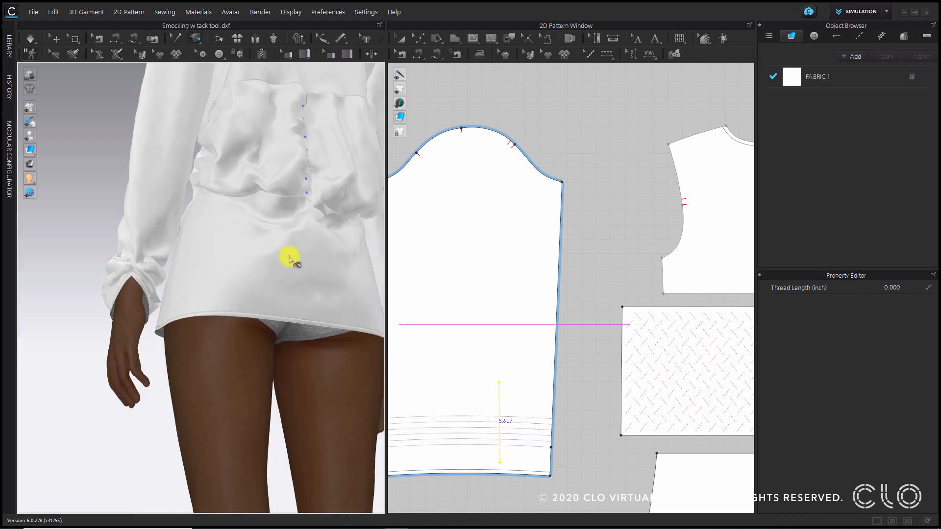
pyautogui.moveTo(292, 286); pyautogui.dragTo(312, 344, button='right')
pyautogui.click(639, 398)
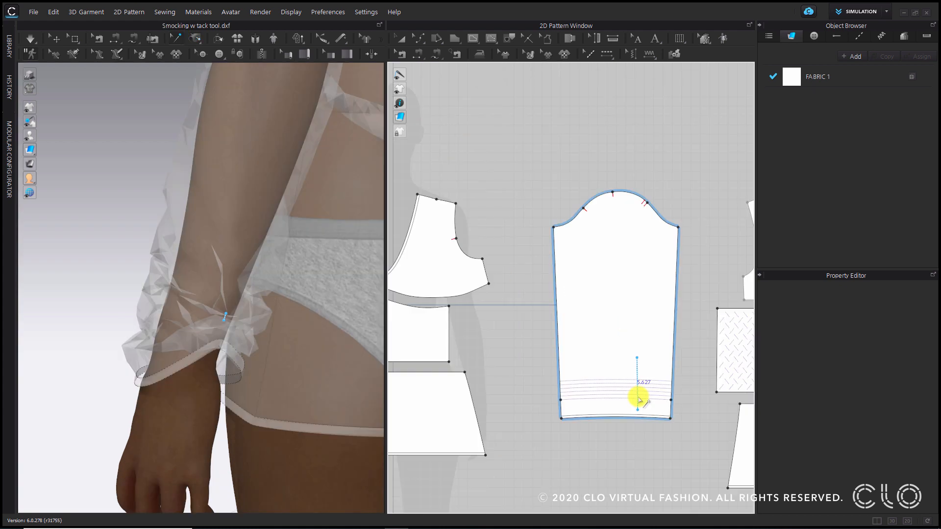
pyautogui.rightClick(640, 406)
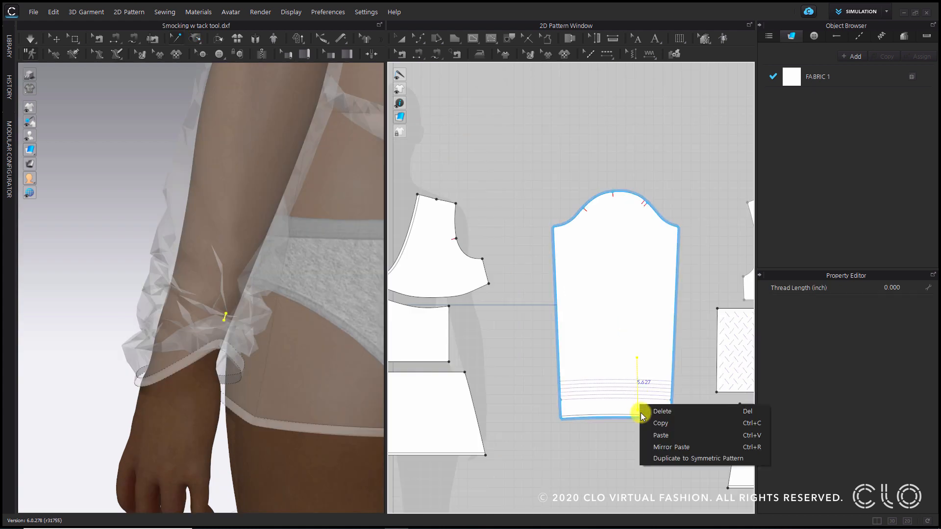
pyautogui.click(656, 410)
pyautogui.click(635, 465)
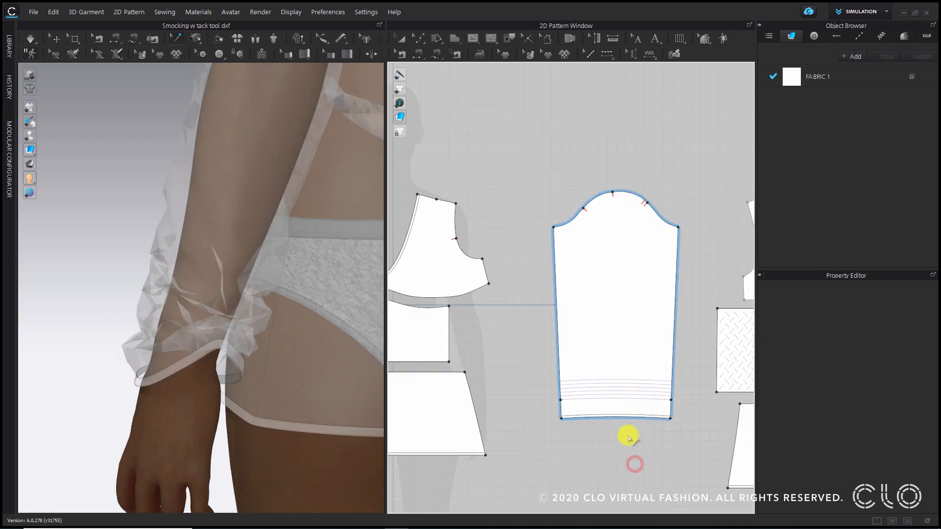
# - Simulate the garment to release the sleeve, and bring up its back as a solid drape with the Select/Move tool active
pyautogui.press('space')
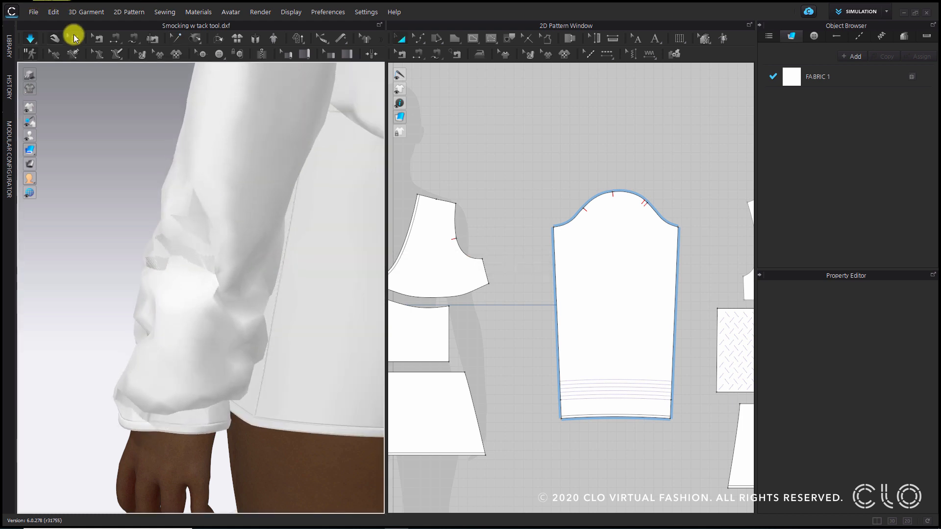
pyautogui.click(32, 43)
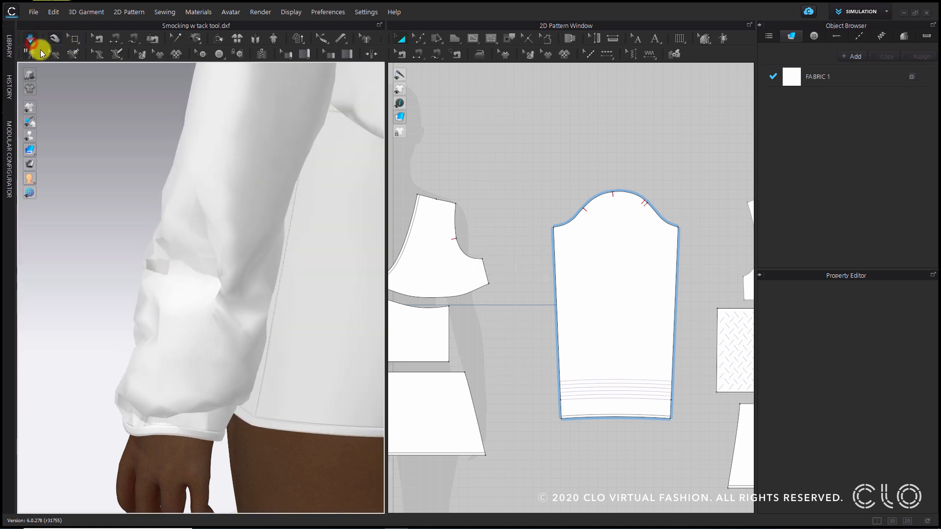
pyautogui.click(176, 38)
pyautogui.moveTo(201, 176); pyautogui.dragTo(319, 233, button='right')
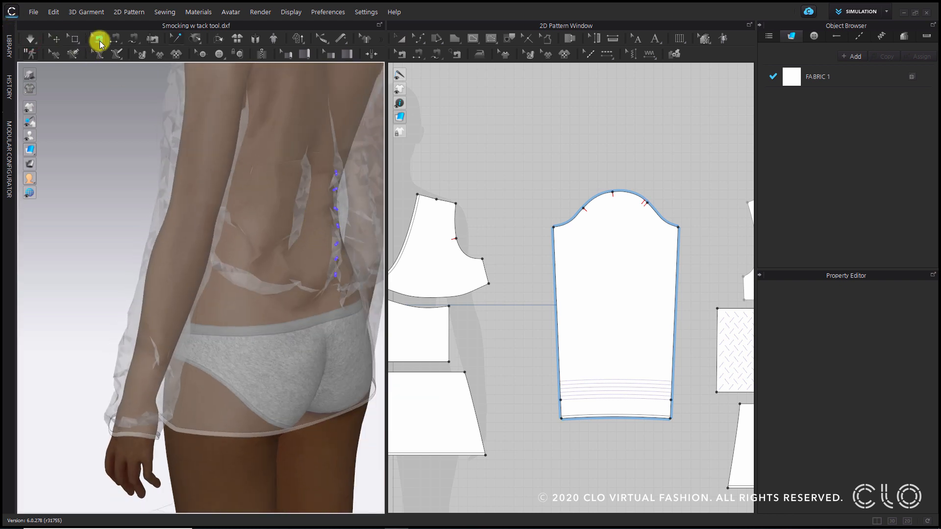
pyautogui.click(54, 43)
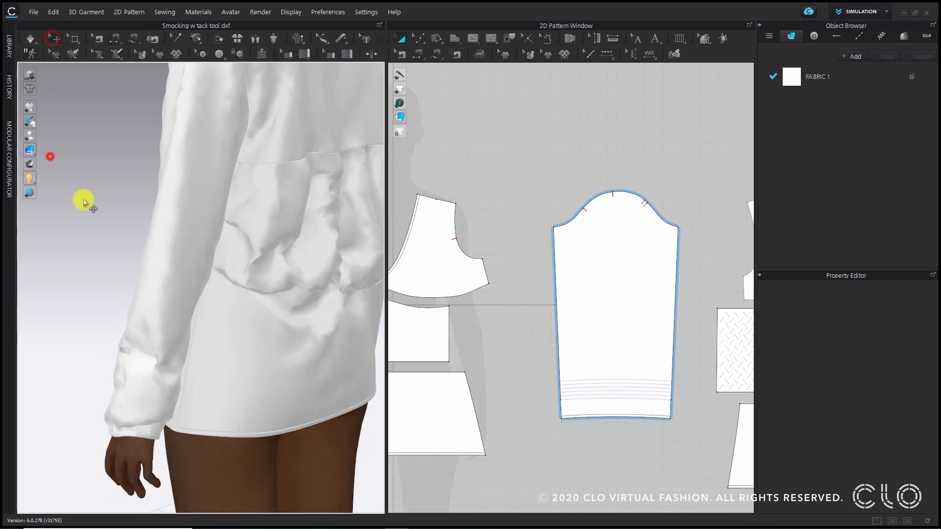
pyautogui.moveTo(244, 196); pyautogui.dragTo(156, 301, button='middle')
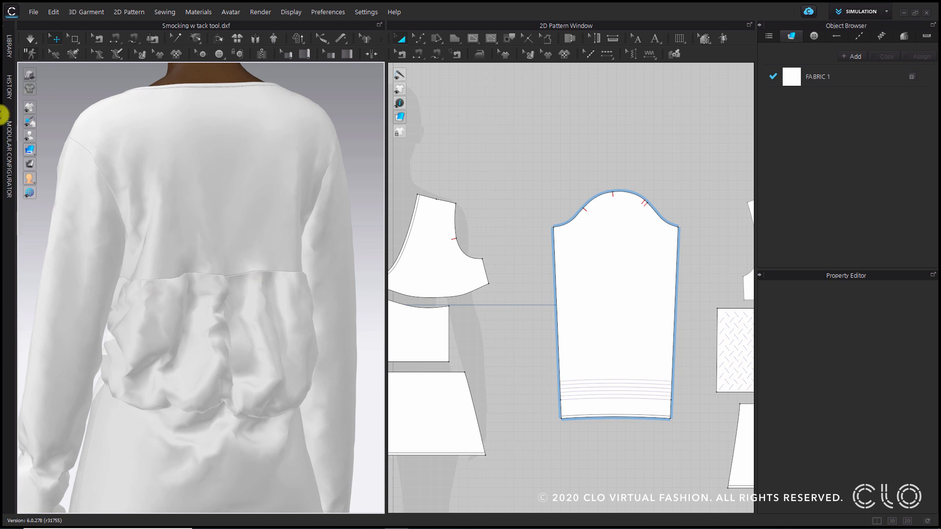
# - Replace FABRIC 1 on the whole garment with Cotton_Stretch_Velvet from the fabric library
pyautogui.click(10, 44)
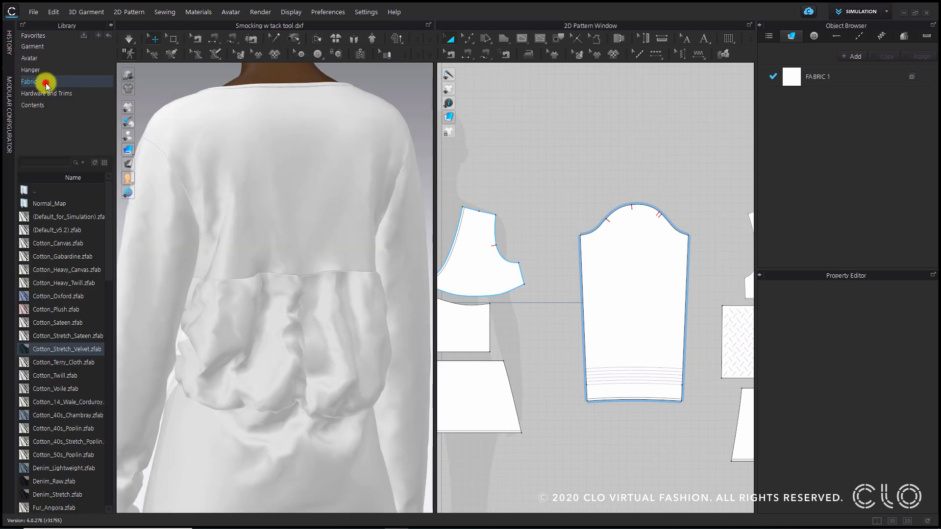
pyautogui.doubleClick(48, 80)
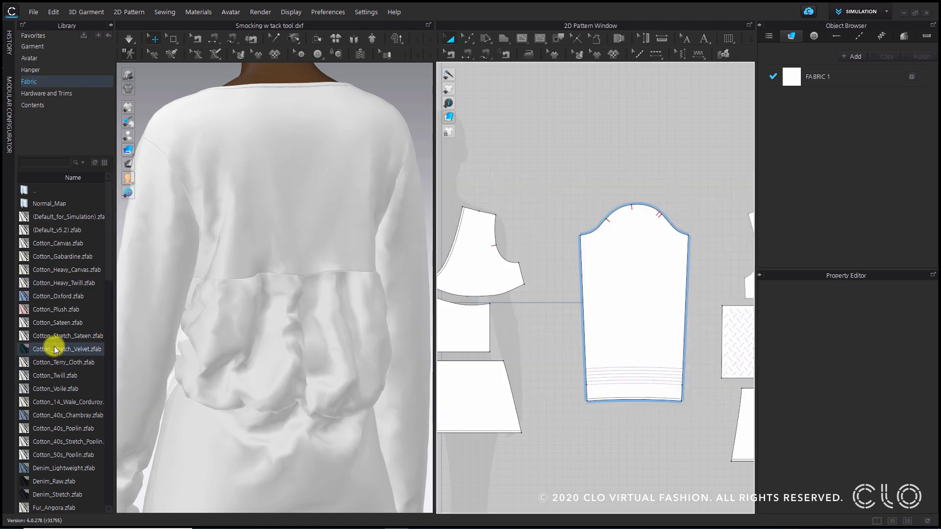
pyautogui.moveTo(55, 349)
pyautogui.moveTo(59, 349); pyautogui.dragTo(776, 105)
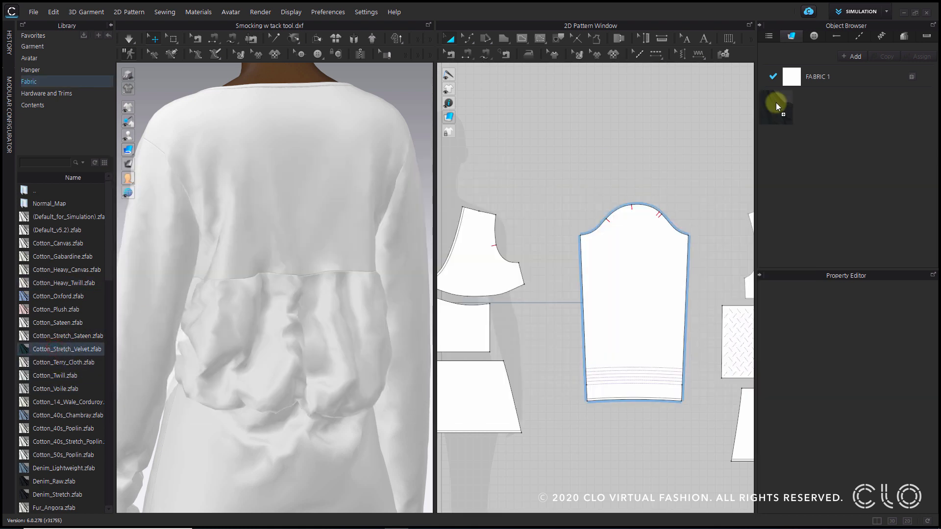
pyautogui.moveTo(833, 72); pyautogui.dragTo(868, 81)
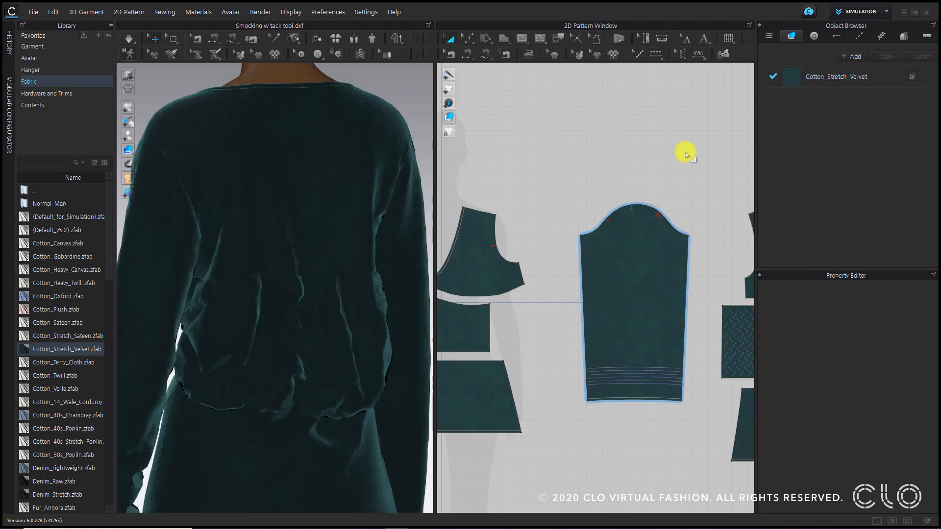
# - Recolor the Cotton_Stretch_Velvet fabric with the PANTONE 12-0830 TSX Pancake Batter color
pyautogui.click(841, 77)
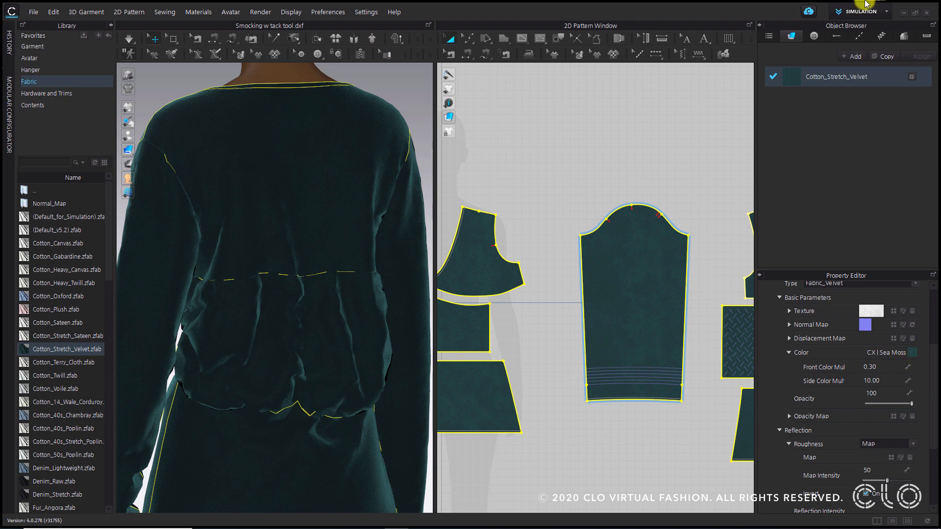
pyautogui.click(913, 352)
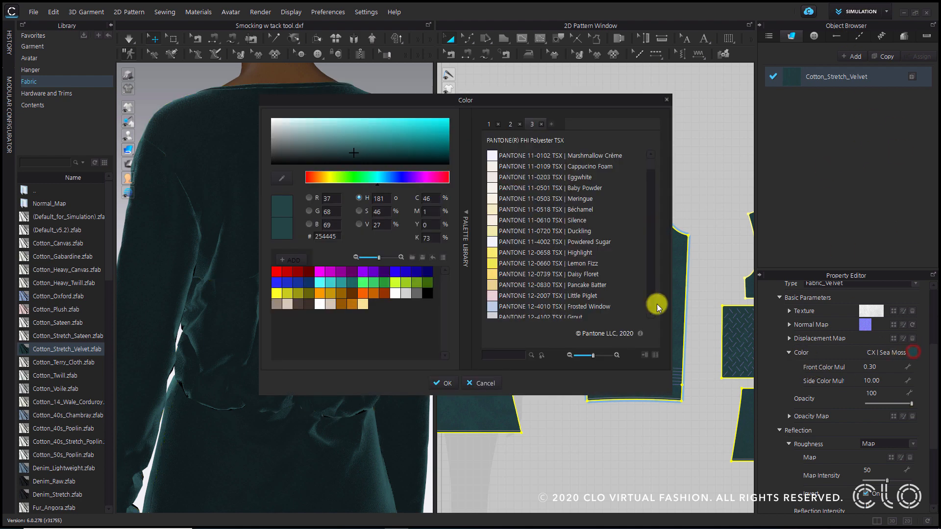
pyautogui.click(491, 189)
pyautogui.click(491, 230)
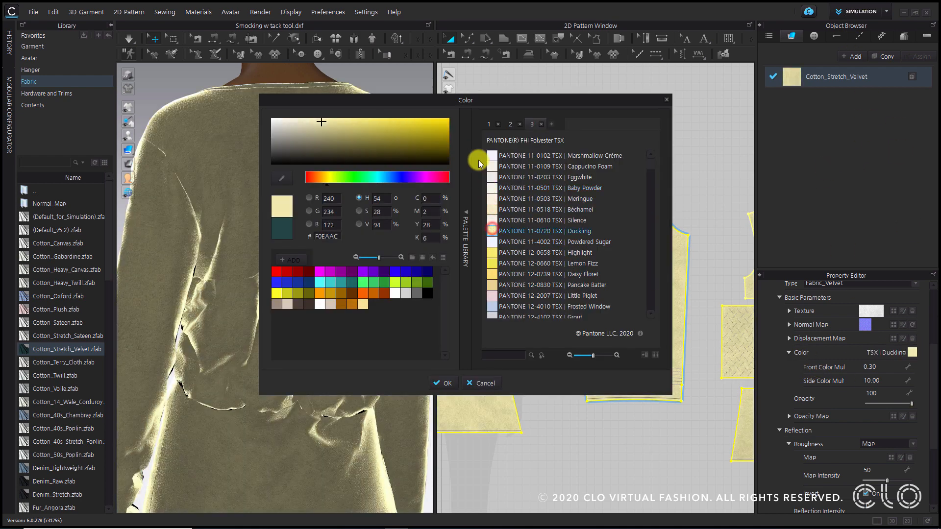
pyautogui.moveTo(375, 137)
pyautogui.mouseDown()
pyautogui.moveTo(361, 142)
pyautogui.moveTo(358, 124)
pyautogui.moveTo(332, 137)
pyautogui.moveTo(348, 116)
pyautogui.mouseUp()
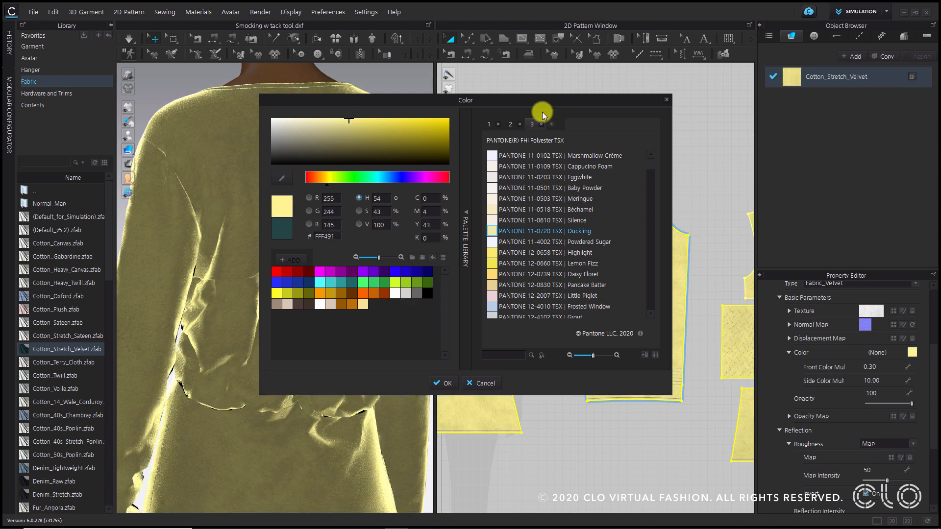
pyautogui.scroll(-1, 521, 248)
pyautogui.click(502, 233)
pyautogui.click(504, 248)
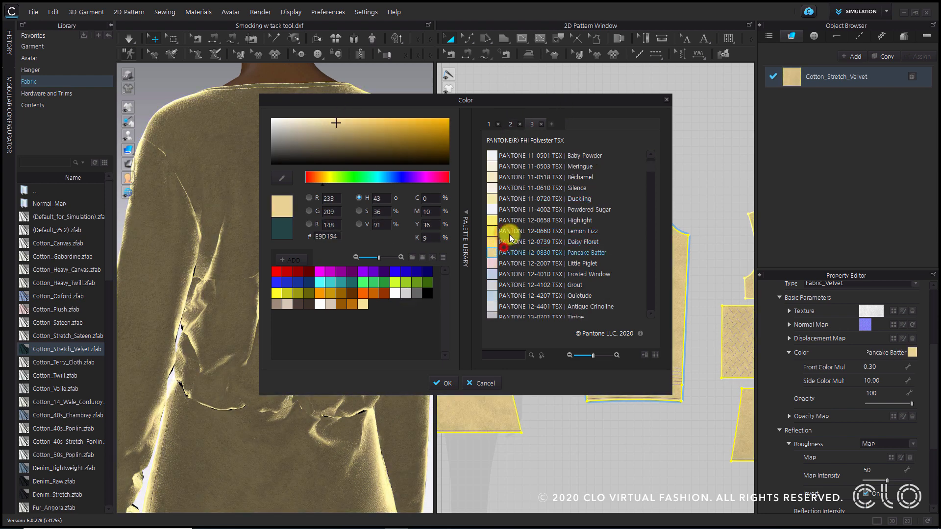
pyautogui.scroll(1, 524, 187)
# - Shade the velvet's color to the darker tan C4B283 and accept it for the fabric
pyautogui.click(488, 124)
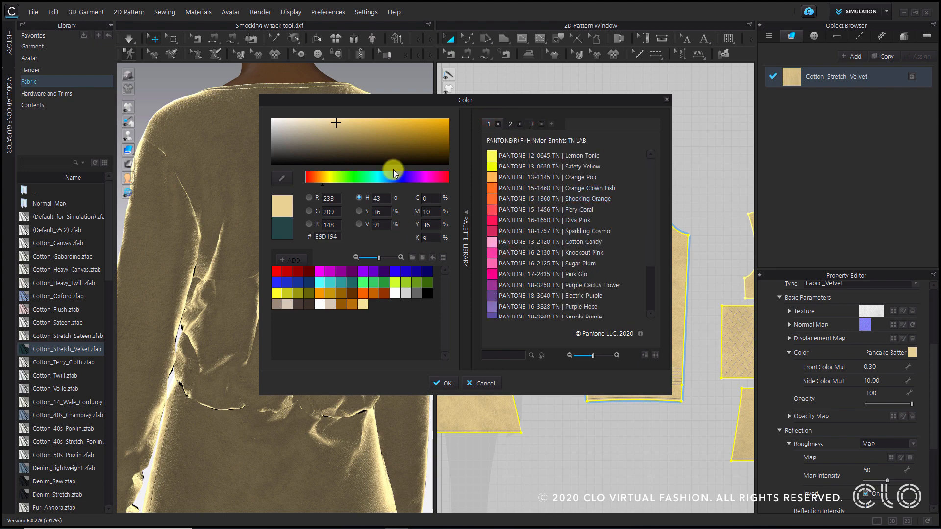
pyautogui.click(398, 155)
pyautogui.moveTo(393, 145)
pyautogui.mouseDown()
pyautogui.moveTo(399, 128)
pyautogui.moveTo(413, 131)
pyautogui.moveTo(330, 129)
pyautogui.mouseUp()
pyautogui.click(454, 381)
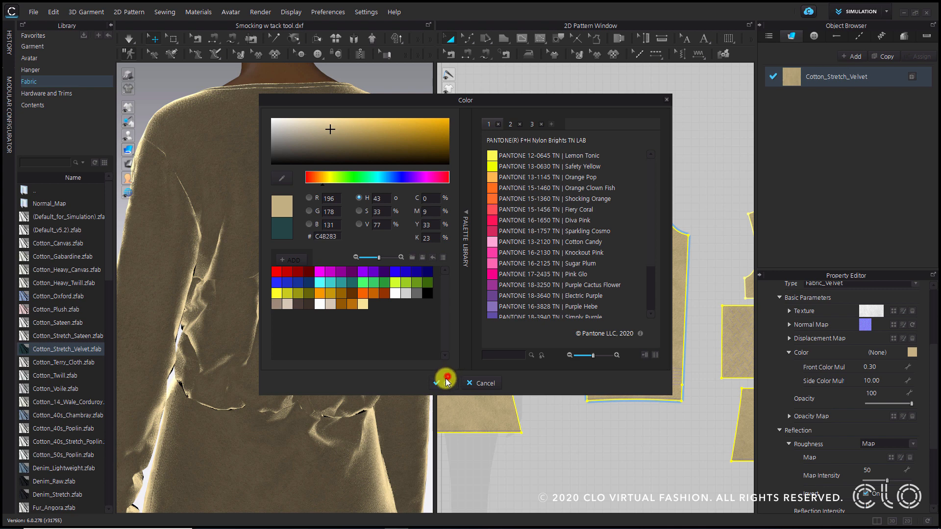
pyautogui.click(533, 469)
# - Set the particle distance of the back smocking panel to 5.0 mm and simulate the garment
pyautogui.scroll(-3, 481, 315)
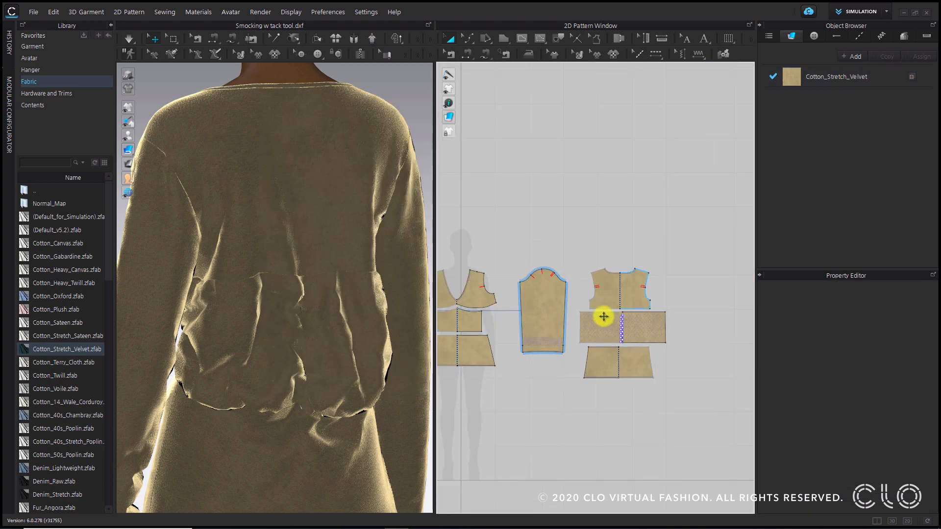
pyautogui.scroll(5, 603, 317)
pyautogui.click(578, 361)
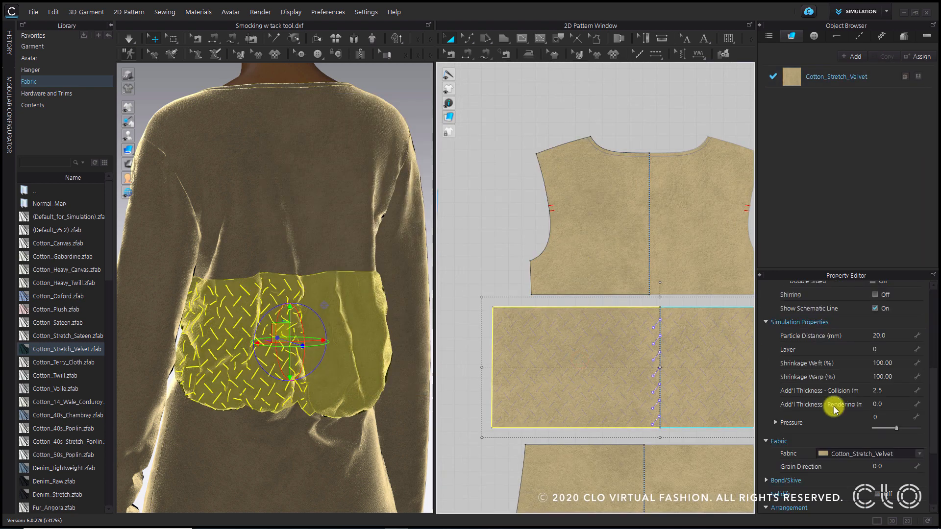
pyautogui.click(884, 335)
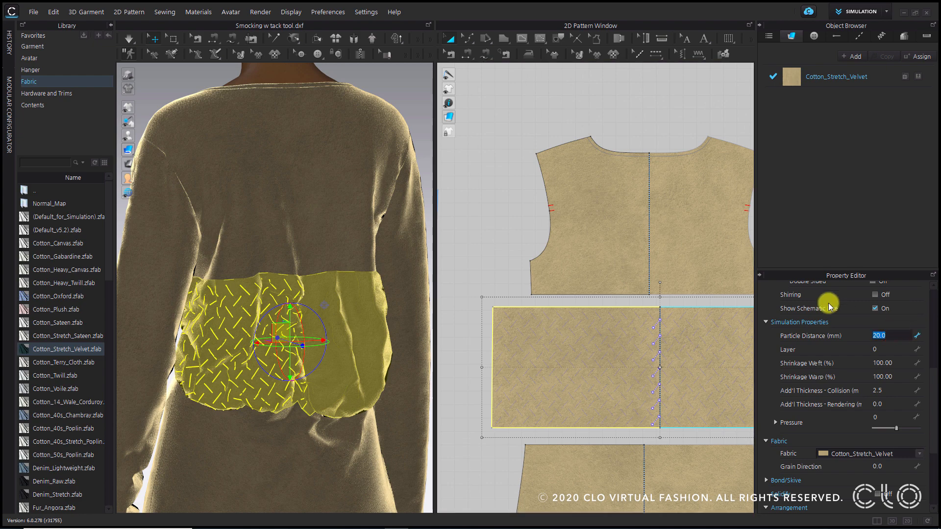
pyautogui.press('Return')
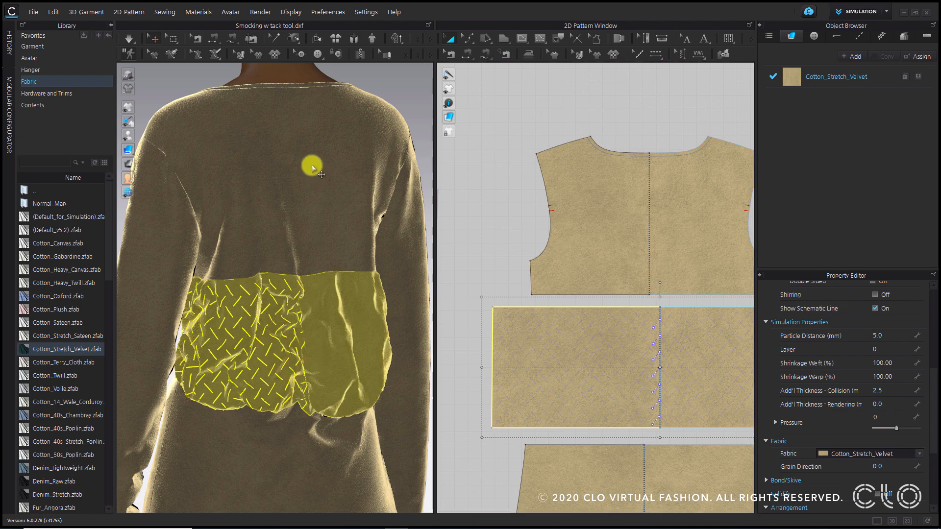
pyautogui.press('space')
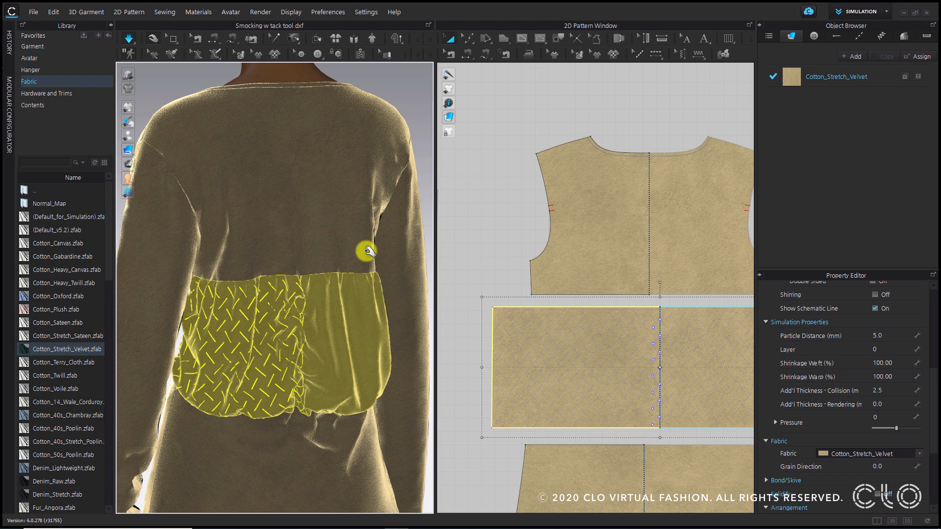
pyautogui.press('space')
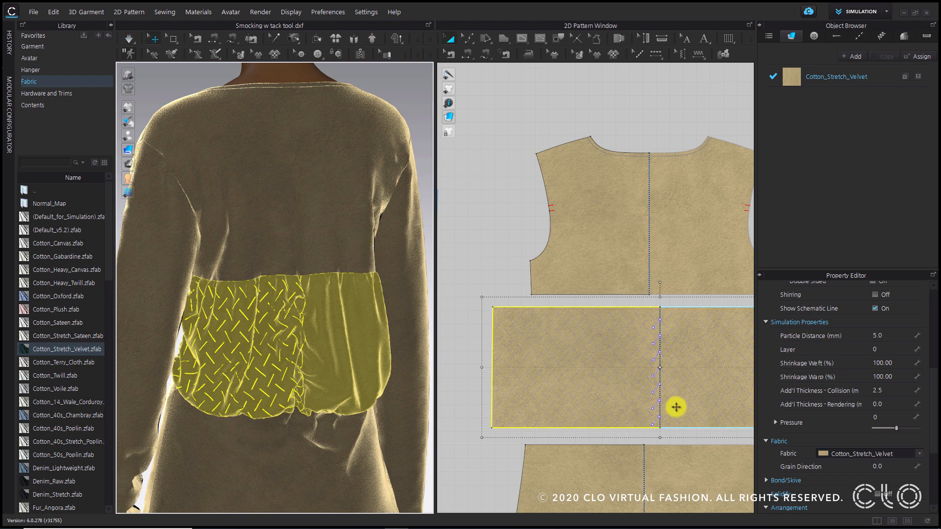
pyautogui.click(484, 163)
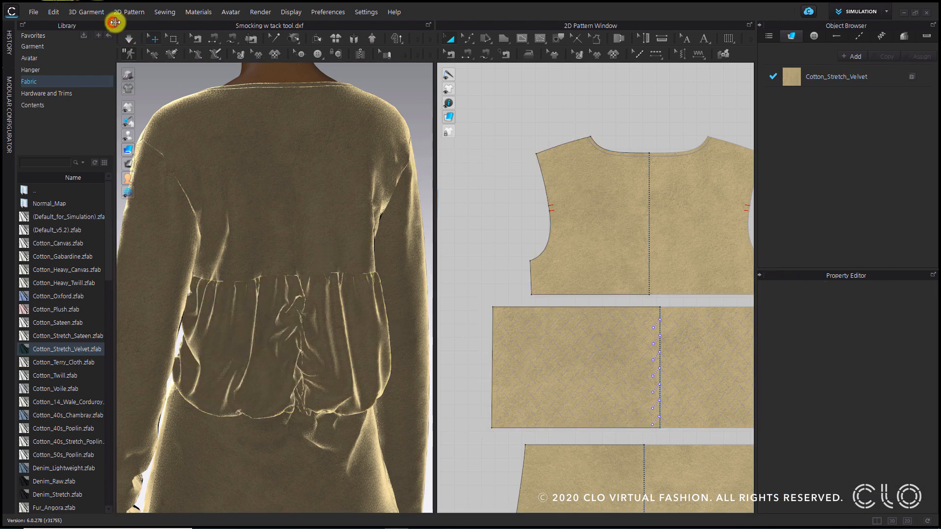
# - Activate the Tack tool, show the 2D patterns as Monochrome Surface, and collapse the library for more room
pyautogui.click(294, 38)
pyautogui.scroll(5, 669, 360)
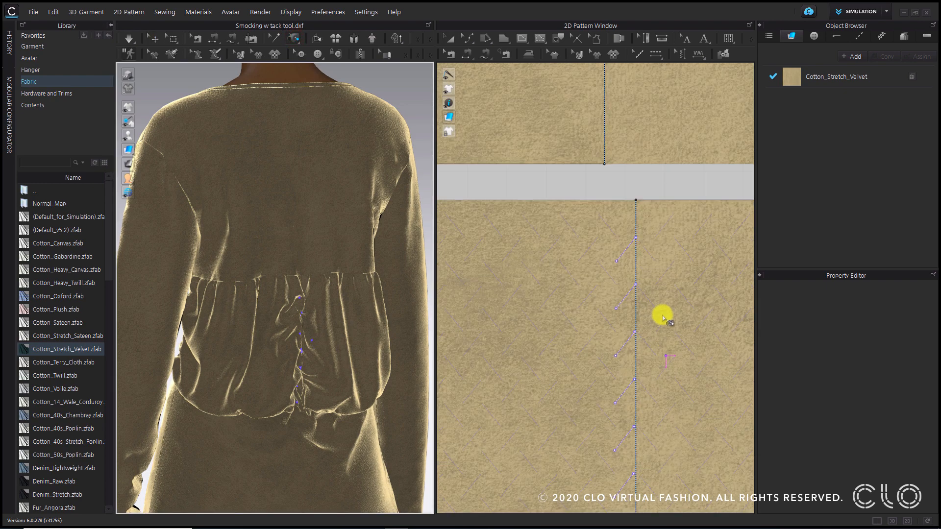
pyautogui.scroll(2, 640, 248)
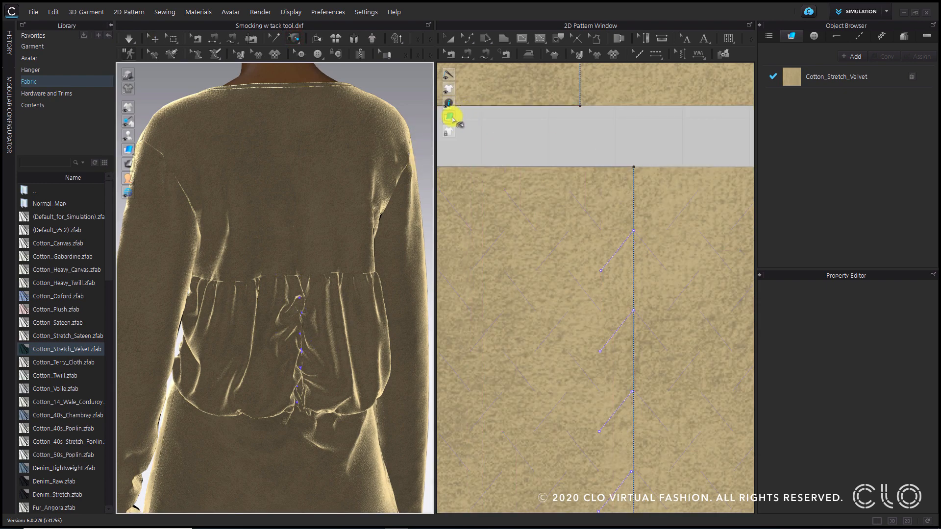
pyautogui.moveTo(449, 117)
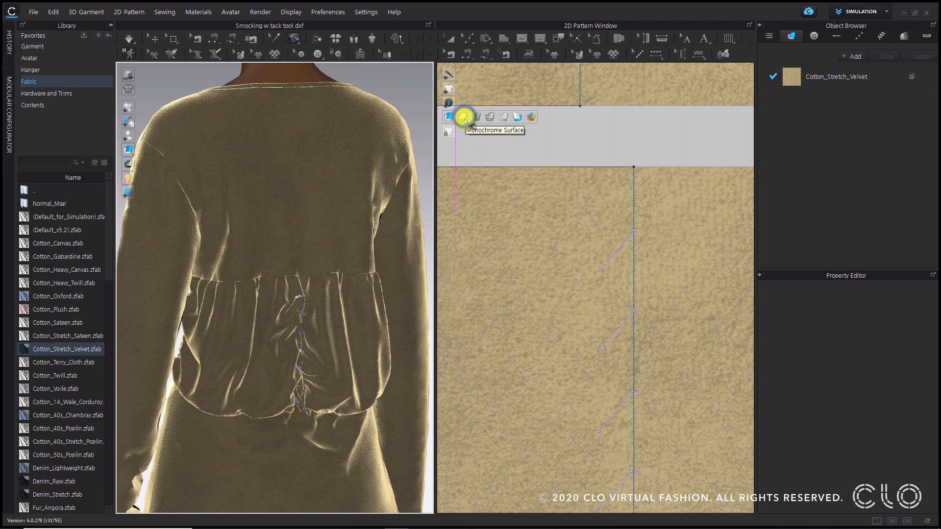
pyautogui.click(463, 119)
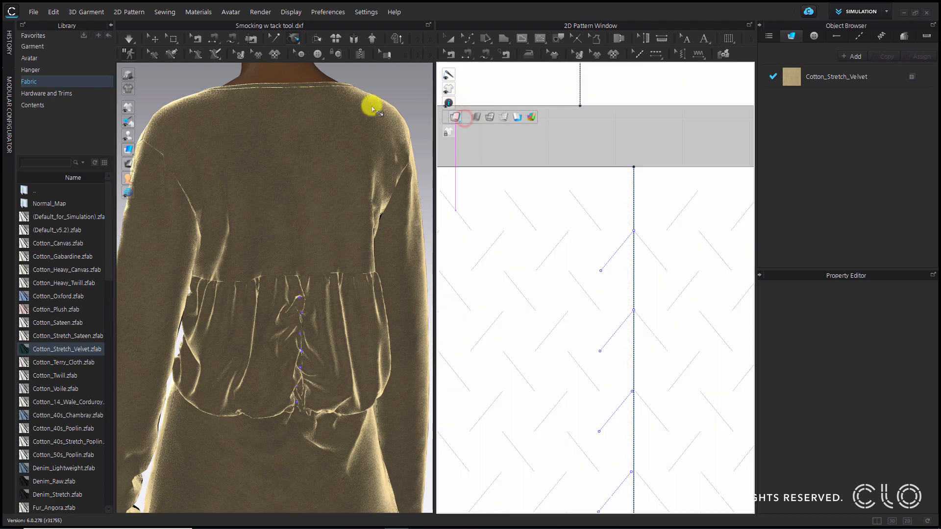
pyautogui.click(110, 25)
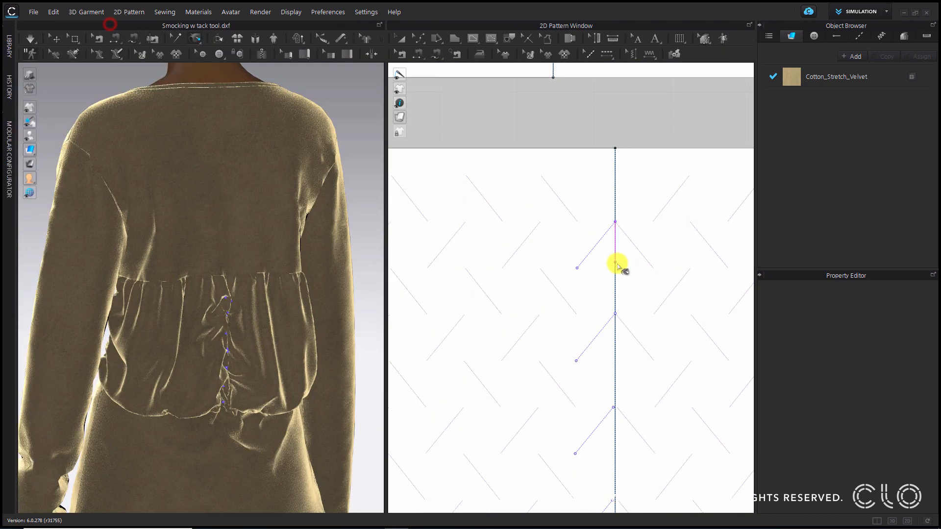
# - Tack together the ends of the topmost smocking line in the column beside the center-back tacks
pyautogui.scroll(2, 557, 211)
pyautogui.click(529, 149)
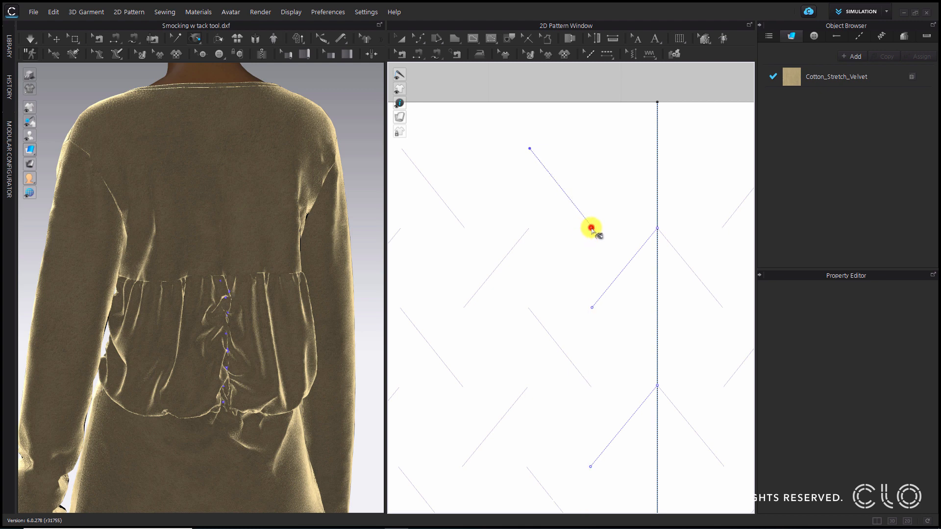
pyautogui.click(591, 229)
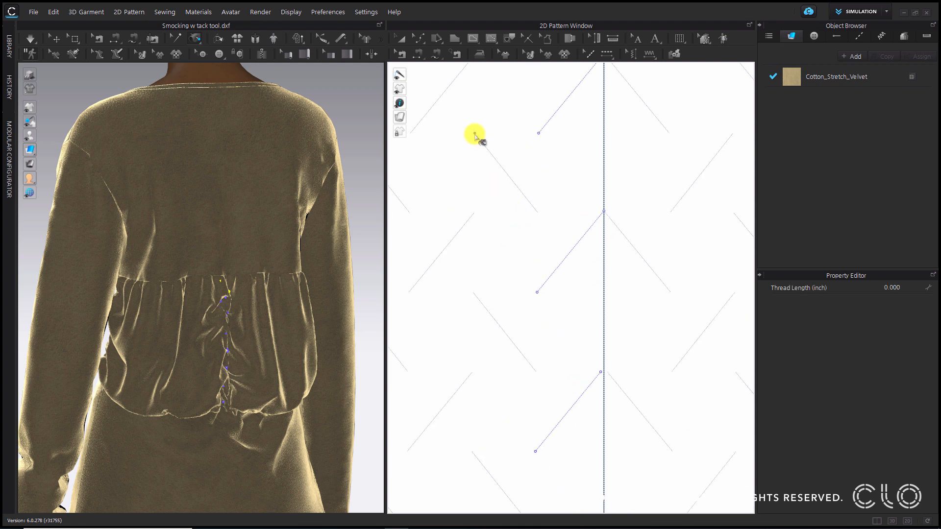
# - Tack the second smocking line of the column, moving the tack's misplaced endpoint onto the line's lower end with Edit Tack
pyautogui.click(474, 133)
pyautogui.click(501, 359)
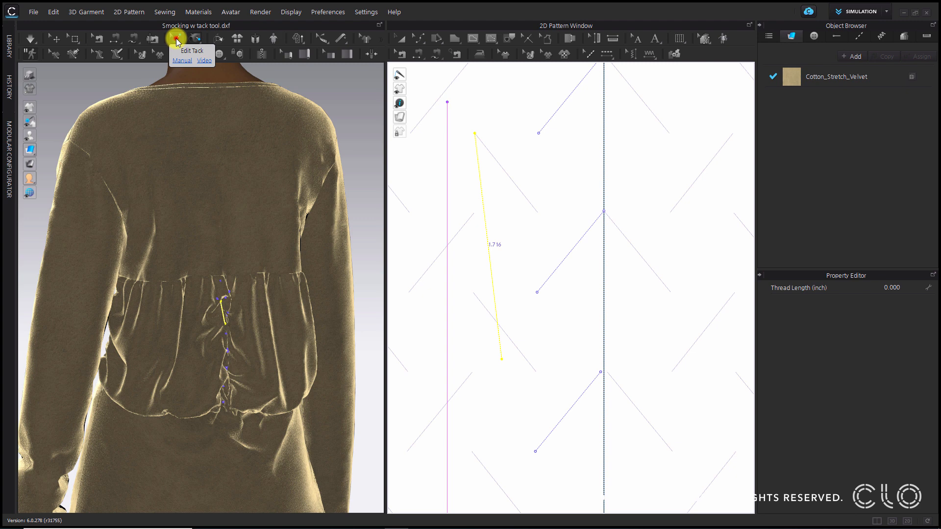
pyautogui.click(177, 40)
pyautogui.click(574, 191)
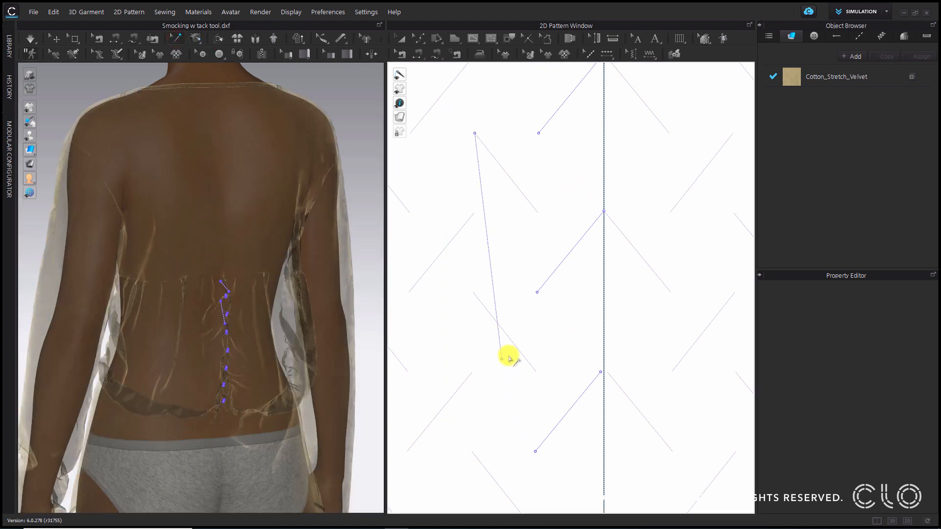
pyautogui.click(501, 360)
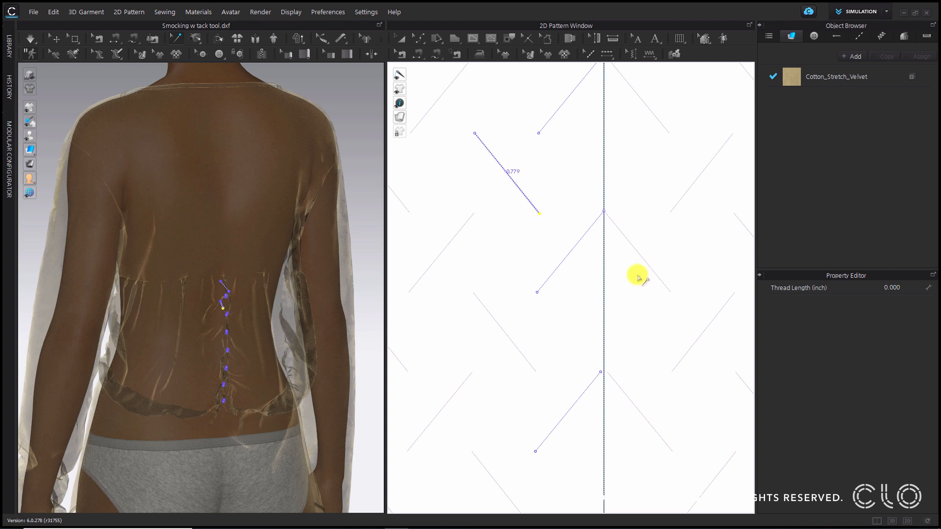
# - Tack the third and fourth smocking lines farther down the same column
pyautogui.click(195, 39)
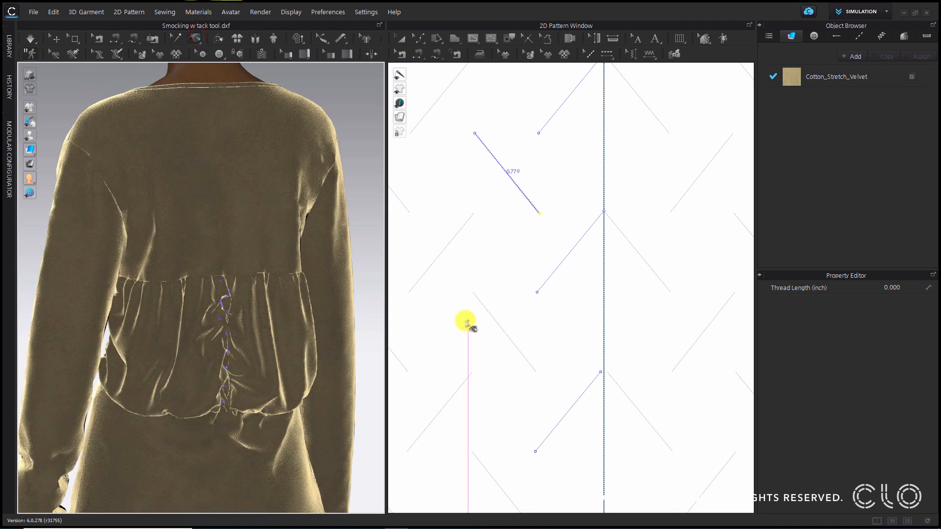
pyautogui.click(475, 293)
pyautogui.moveTo(503, 438); pyautogui.dragTo(455, 178, button='middle')
pyautogui.click(427, 194)
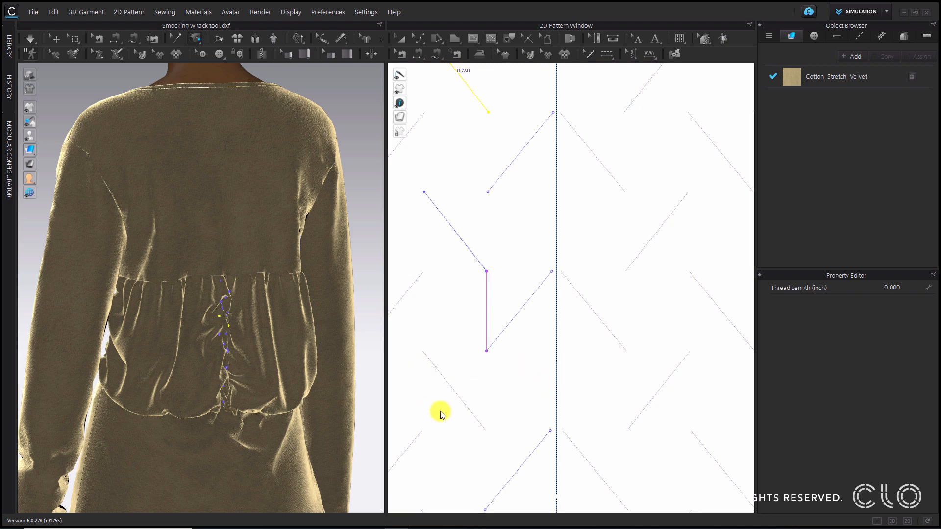
# - Tack the remaining smocking lines of the column down to the back panel's lower edge
pyautogui.scroll(-2, 529, 392)
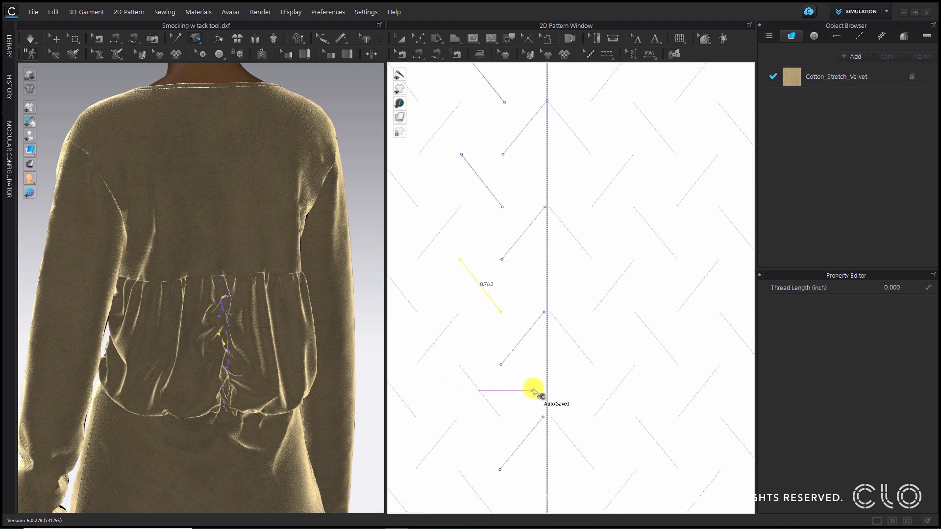
pyautogui.click(475, 321)
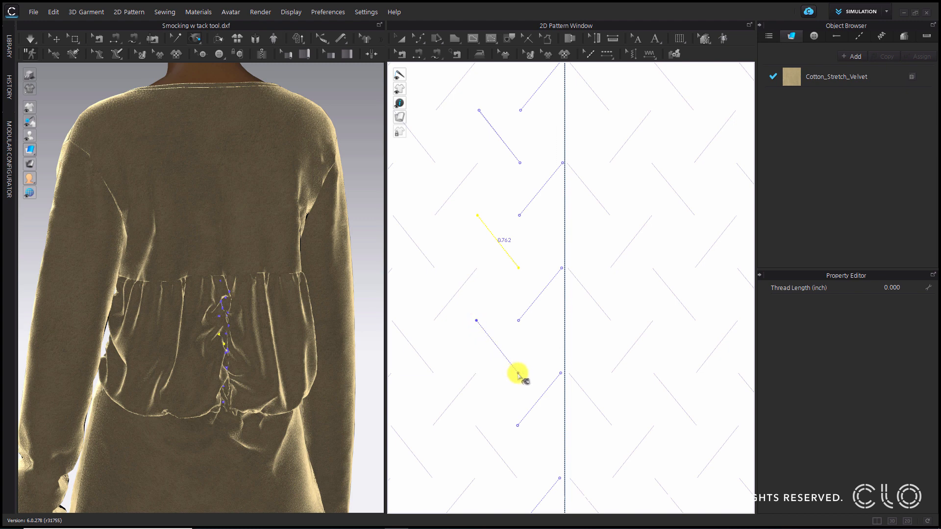
pyautogui.click(518, 373)
pyautogui.click(473, 426)
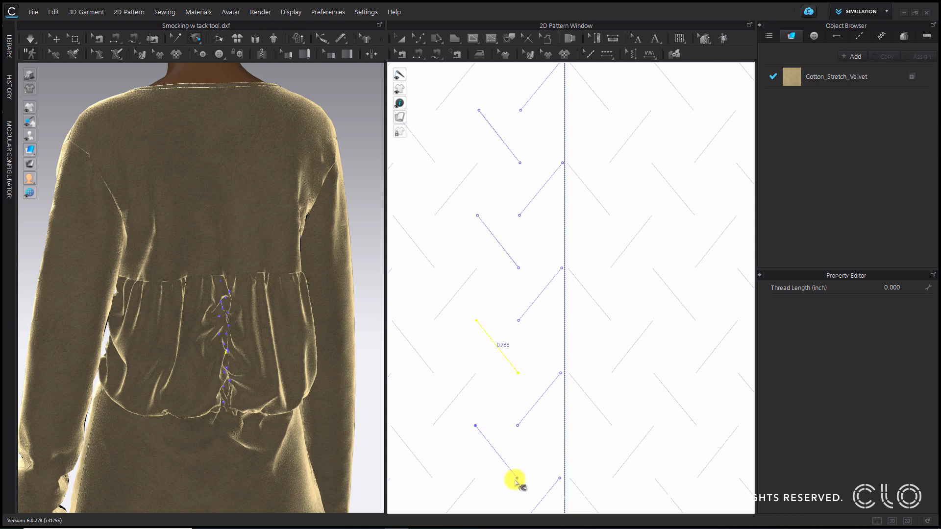
pyautogui.moveTo(476, 464); pyautogui.dragTo(431, 255, button='middle')
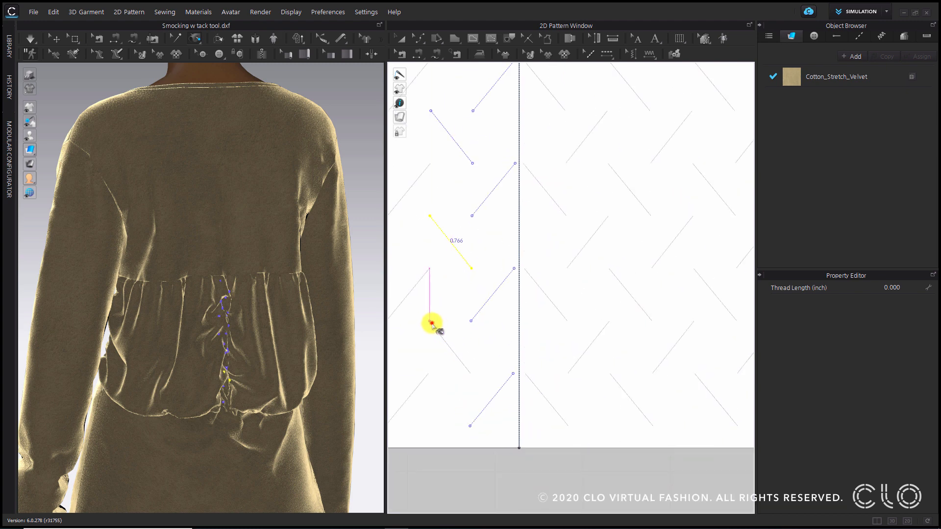
pyautogui.click(430, 322)
pyautogui.click(471, 375)
# - Select all the tacks in the two columns of the back panel with Edit Tack and copy them
pyautogui.scroll(-5, 572, 237)
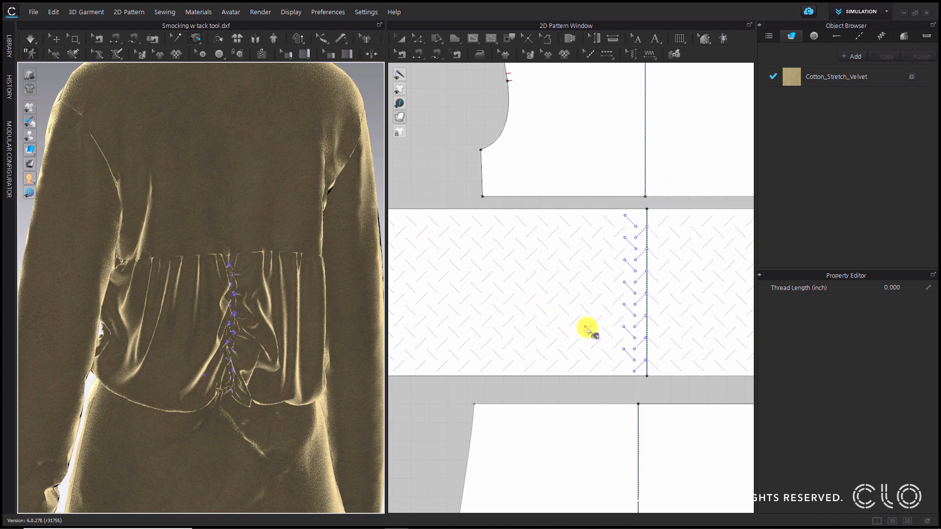
pyautogui.click(178, 38)
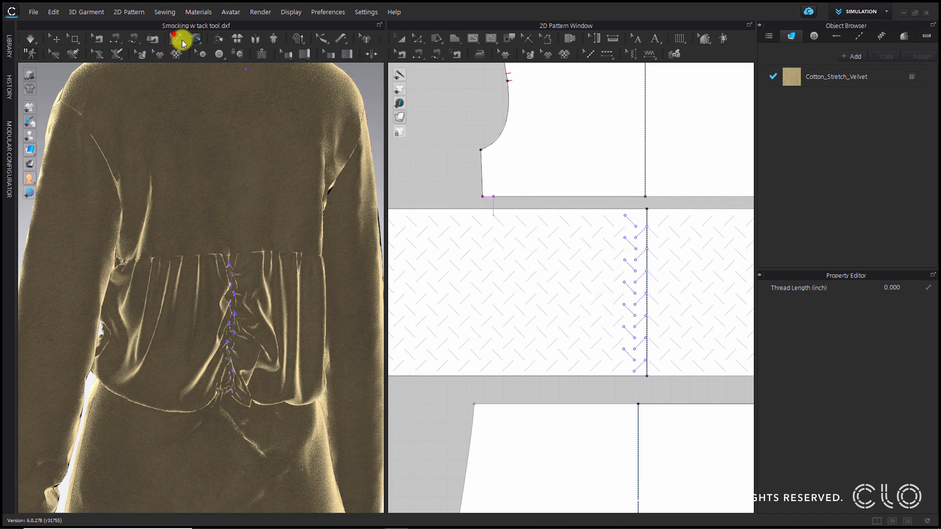
pyautogui.click(595, 162)
pyautogui.moveTo(595, 162)
pyautogui.mouseDown()
pyautogui.moveTo(645, 212)
pyautogui.moveTo(723, 399)
pyautogui.mouseUp()
pyautogui.click(176, 39)
pyautogui.click(607, 182)
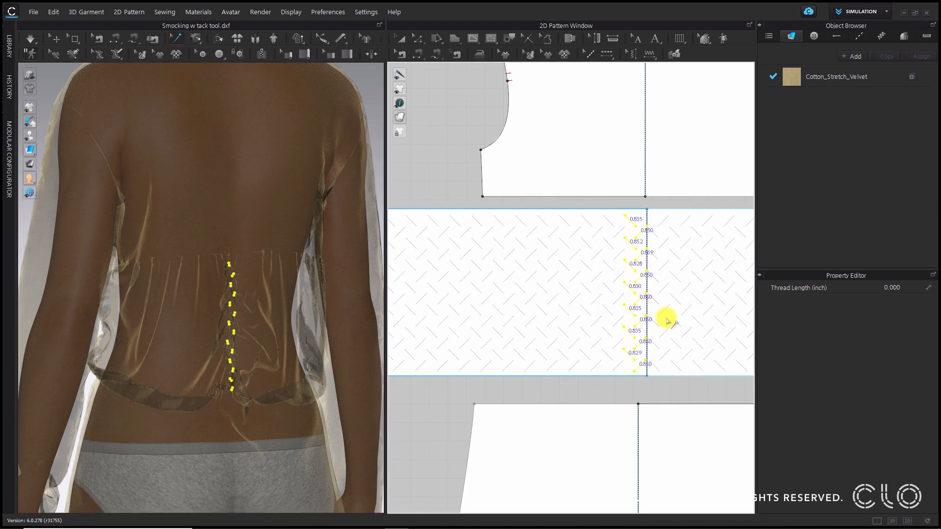
pyautogui.scroll(5, 637, 235)
pyautogui.rightClick(625, 184)
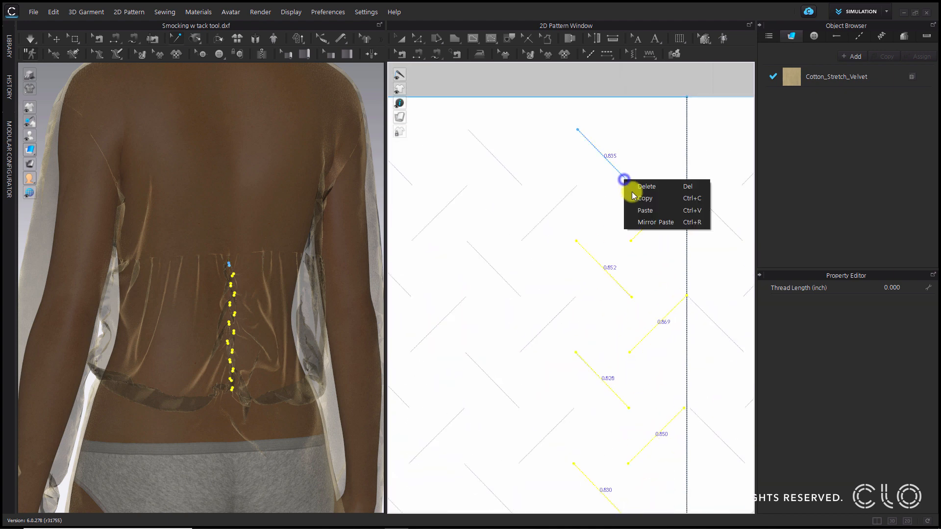
pyautogui.click(636, 195)
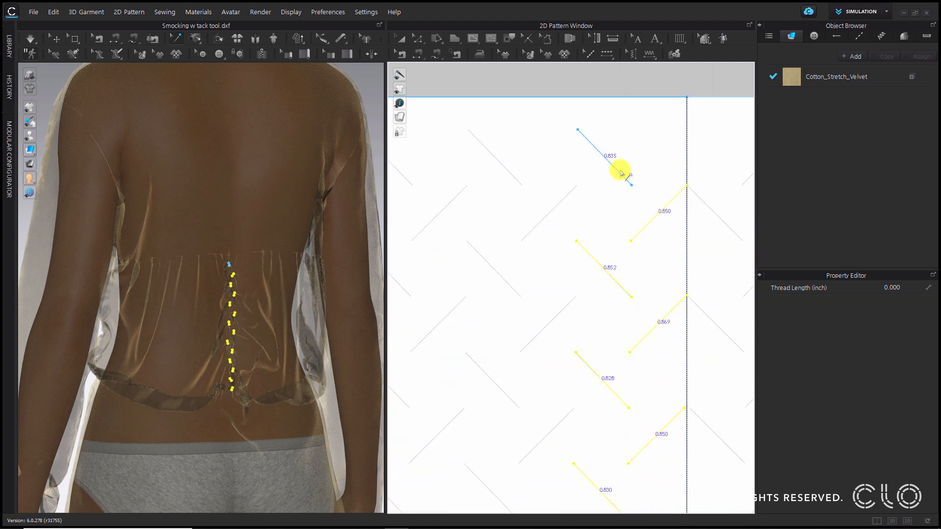
# - Paste the copied tacks across one half of the back panel, starting beside the two columns, with 11 tack repeats at a 1.192 in interval
pyautogui.rightClick(622, 177)
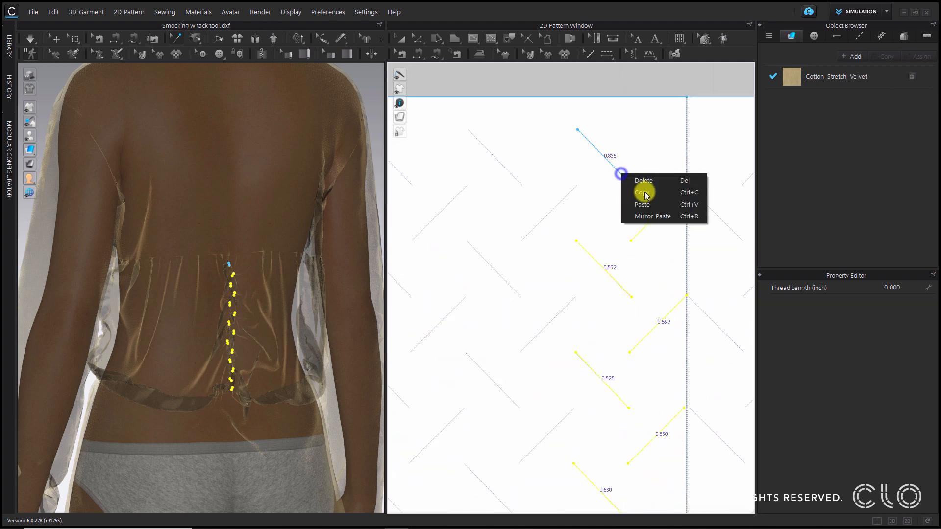
pyautogui.click(676, 206)
pyautogui.scroll(-4, 588, 363)
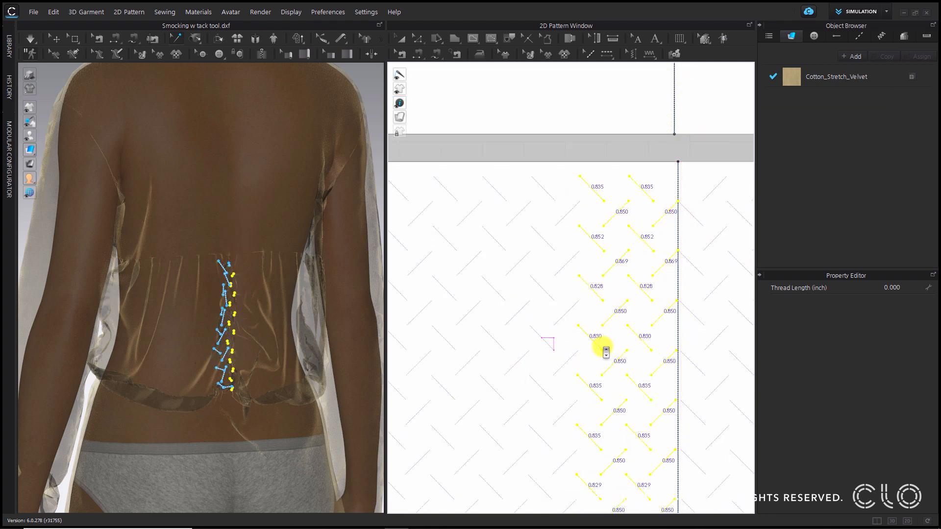
pyautogui.scroll(-5, 606, 351)
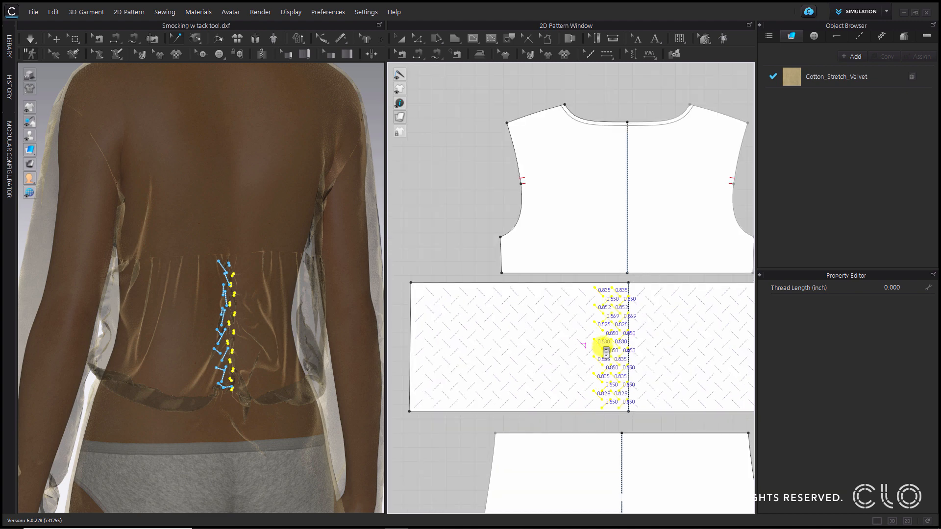
pyautogui.click(605, 351)
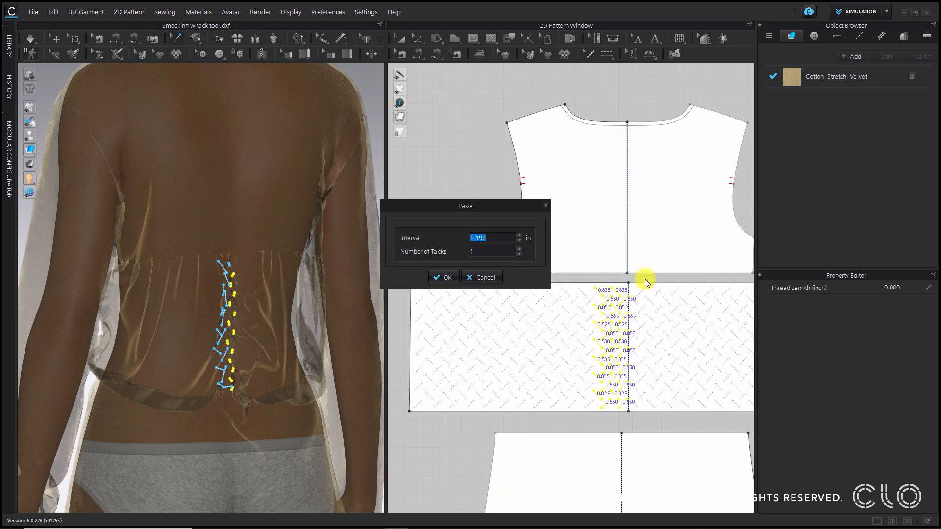
pyautogui.moveTo(494, 201); pyautogui.dragTo(498, 149)
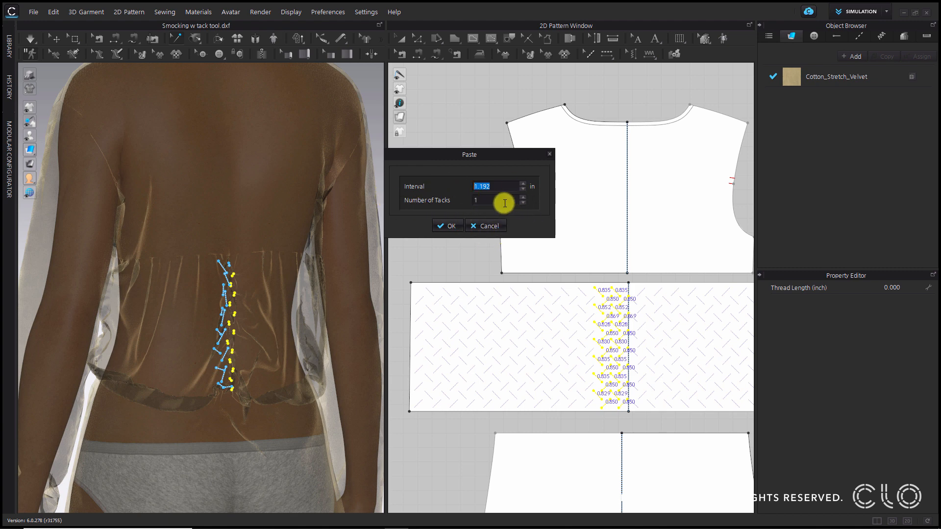
pyautogui.write('10')
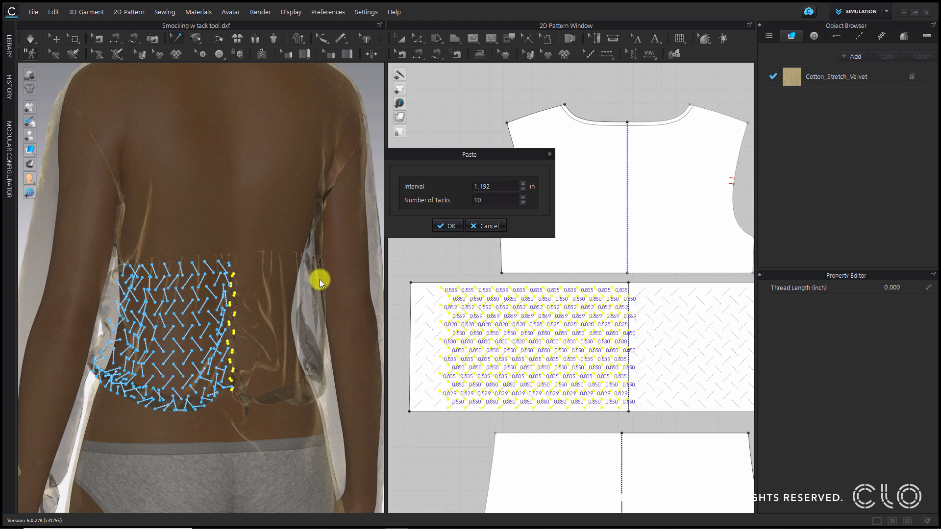
pyautogui.press('BackSpace')
pyautogui.write('1')
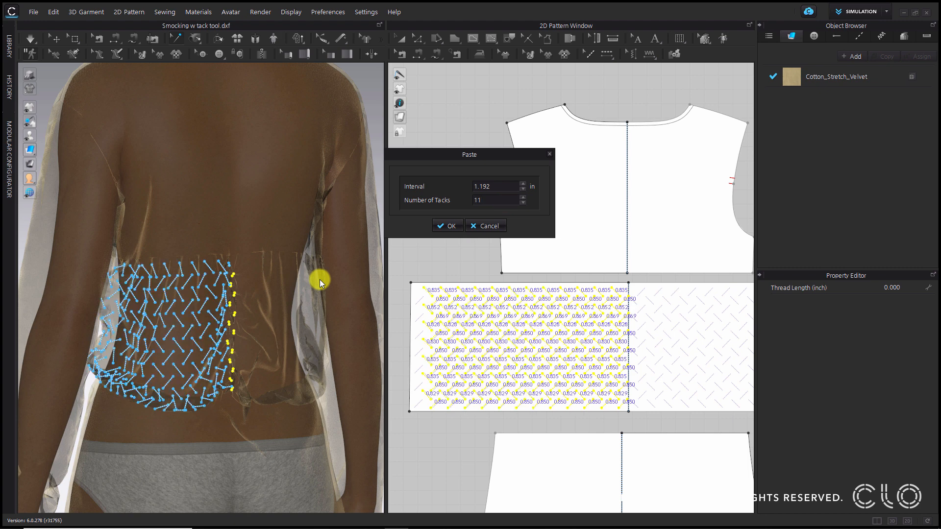
pyautogui.press('Return')
pyautogui.click(572, 201)
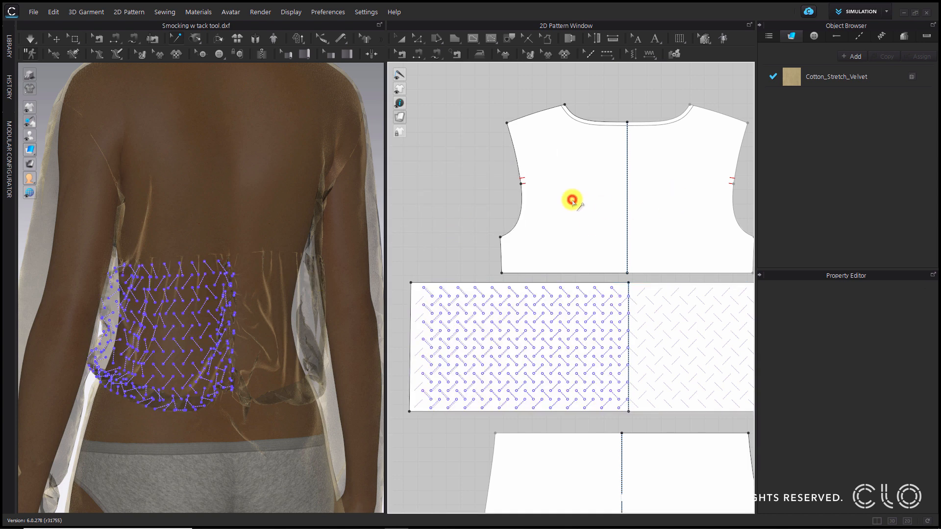
# - Tack the upper three untacked smocking lines along the back panel's side edge on the half that received the pasted tacks
pyautogui.moveTo(410, 399); pyautogui.dragTo(433, 401, button='right')
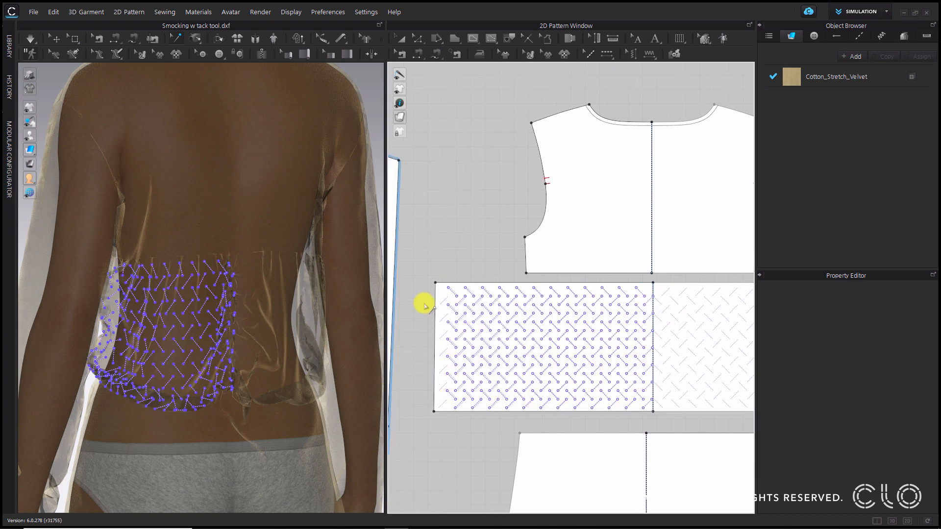
pyautogui.click(196, 38)
pyautogui.scroll(6, 519, 363)
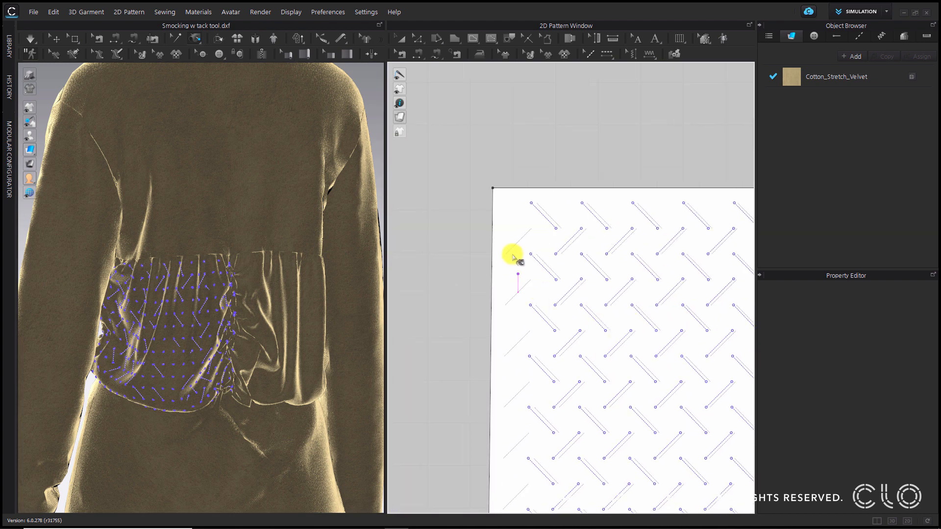
pyautogui.scroll(3, 512, 257)
pyautogui.click(545, 211)
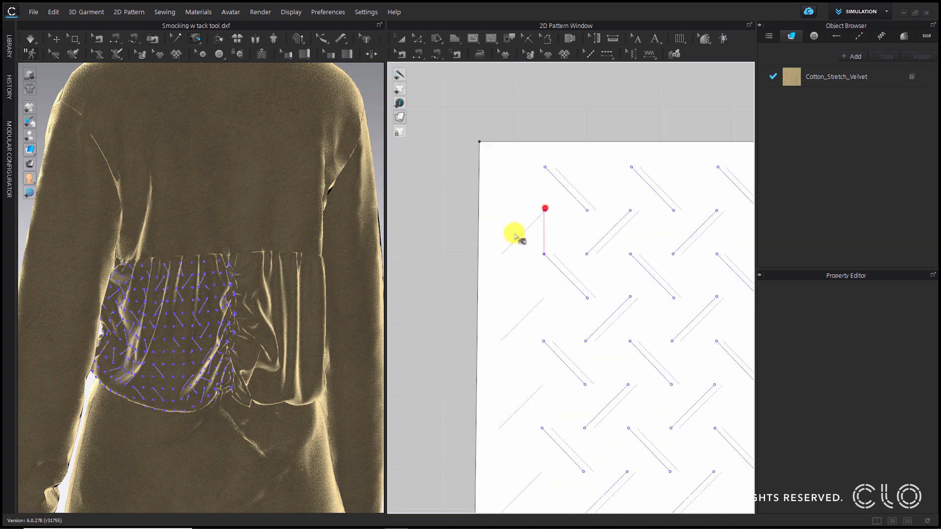
pyautogui.click(502, 253)
pyautogui.click(543, 296)
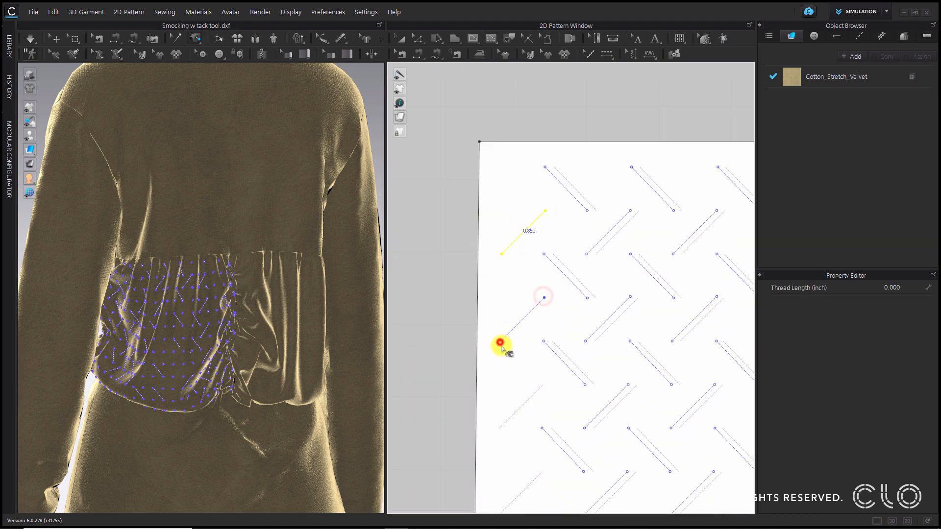
pyautogui.click(500, 339)
pyautogui.click(541, 383)
pyautogui.click(499, 431)
# - Tack the four remaining smocking lines along the same side edge down to the back panel's lower corner
pyautogui.moveTo(510, 327); pyautogui.dragTo(497, 163, button='middle')
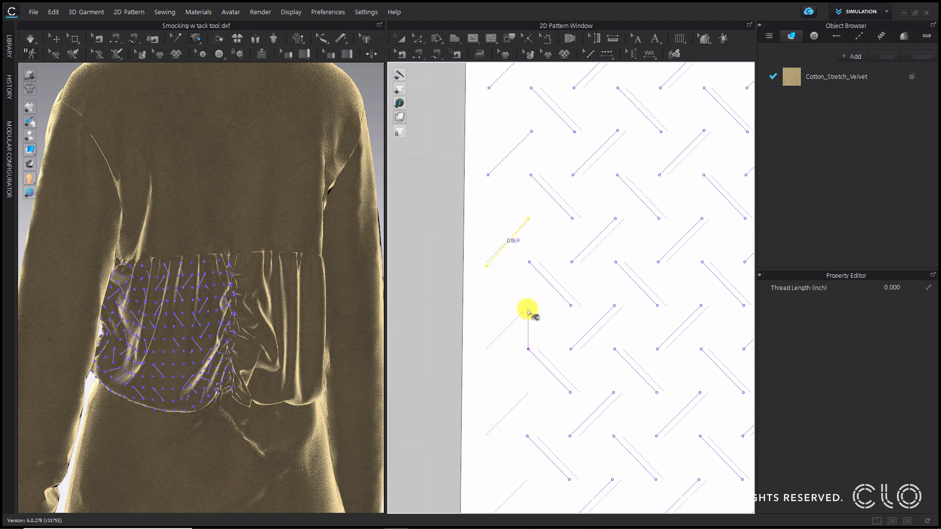
pyautogui.click(528, 307)
pyautogui.click(484, 350)
pyautogui.click(528, 395)
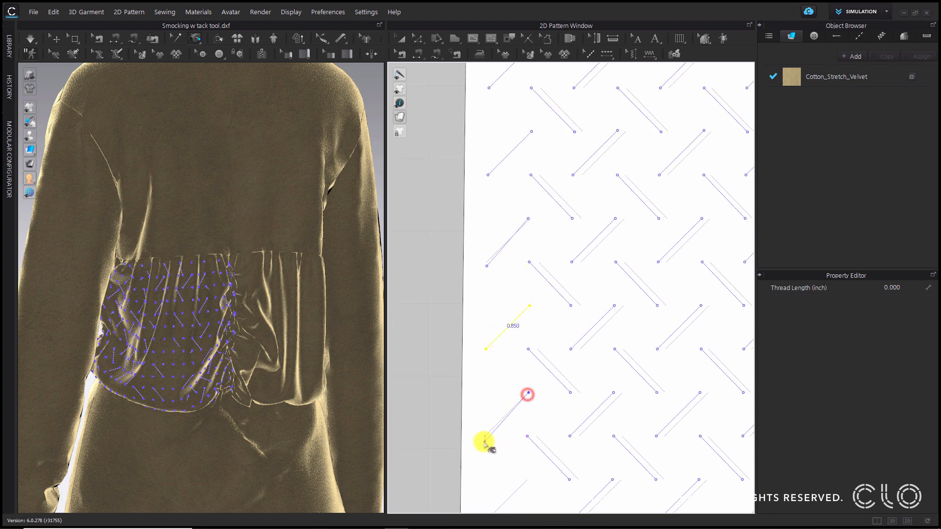
pyautogui.click(485, 439)
pyautogui.moveTo(498, 480); pyautogui.dragTo(517, 418, button='middle')
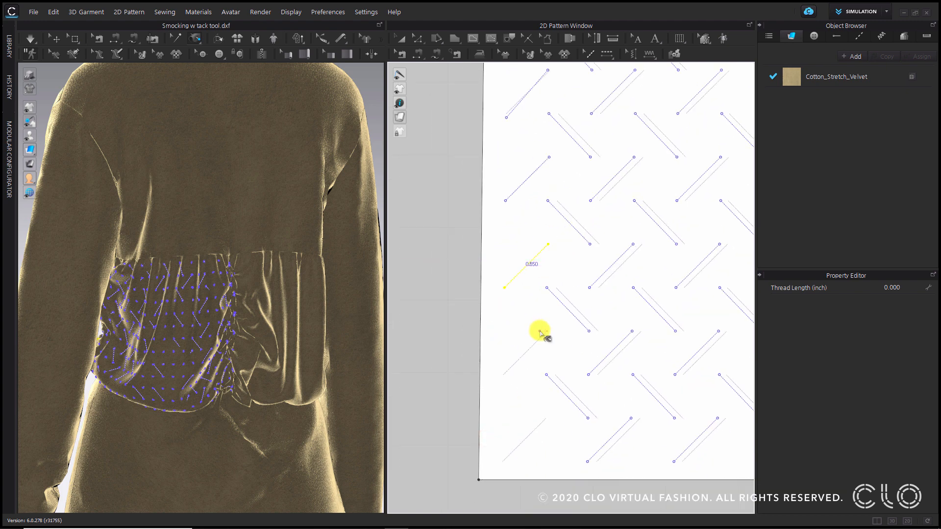
pyautogui.click(503, 375)
pyautogui.click(502, 462)
pyautogui.click(547, 417)
pyautogui.scroll(-6, 539, 396)
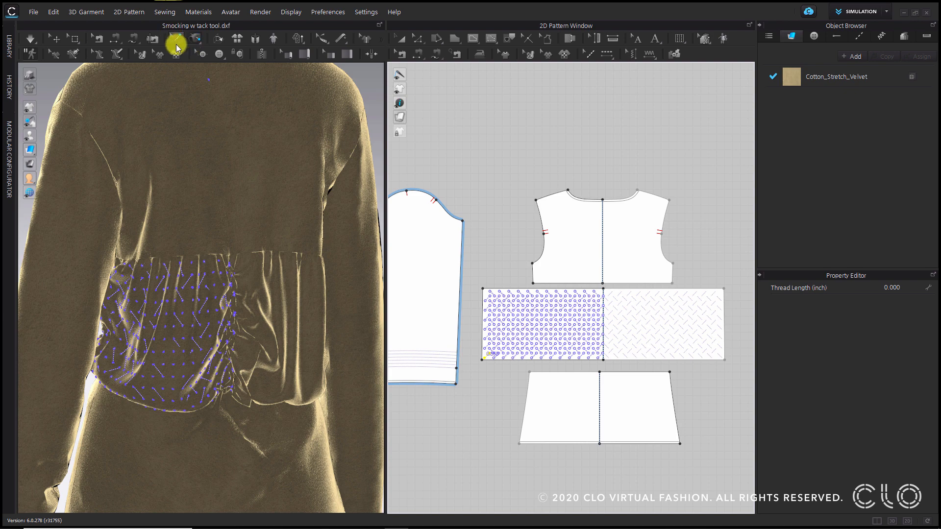
# - Select all the tacks on the tacked half of the back panel with Edit Tack and copy them
pyautogui.click(172, 42)
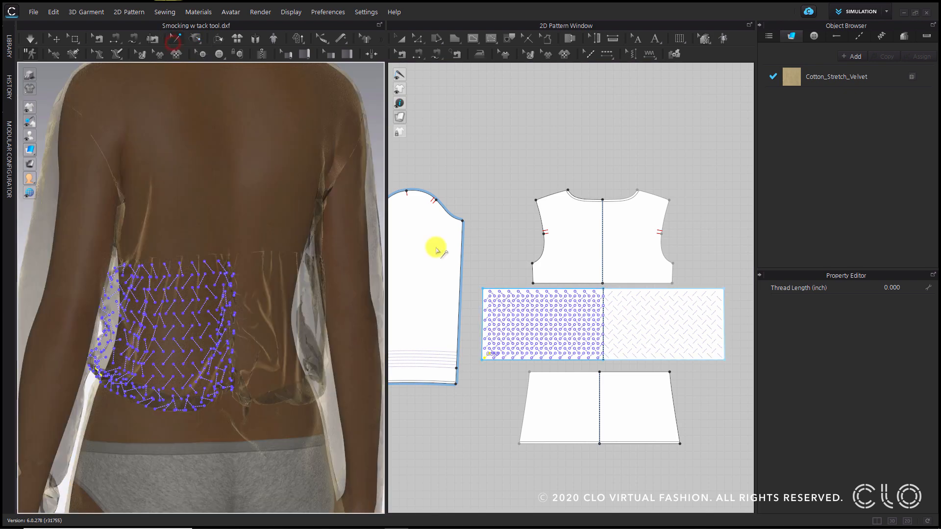
pyautogui.click(525, 320)
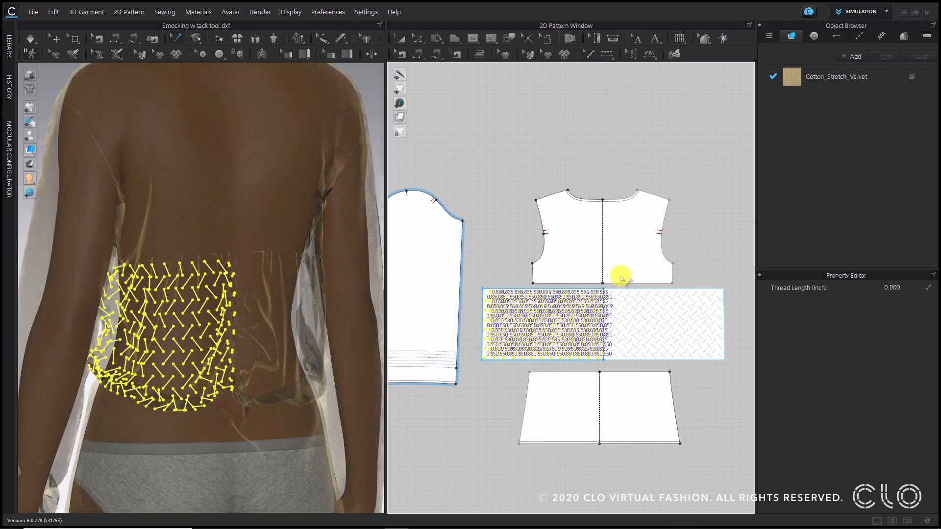
pyautogui.scroll(5, 622, 274)
pyautogui.scroll(3, 579, 330)
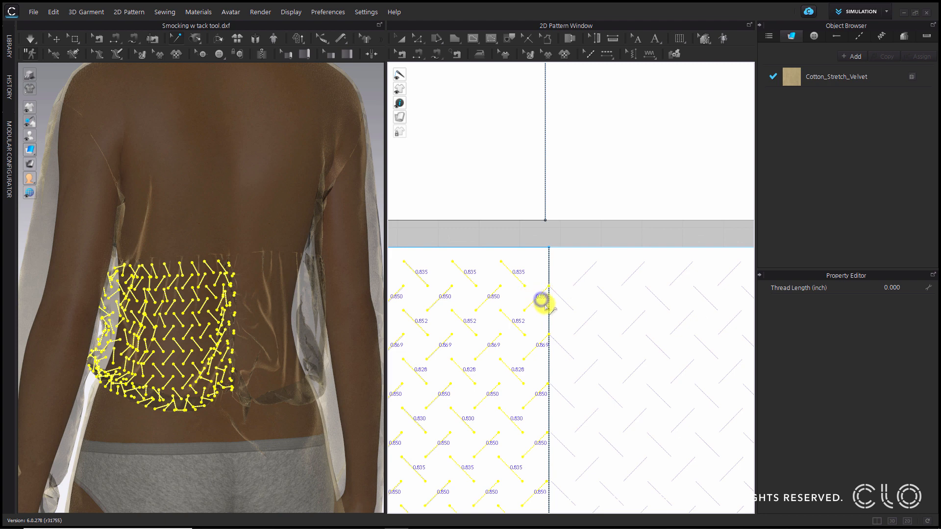
pyautogui.rightClick(545, 304)
pyautogui.click(521, 193)
pyautogui.click(545, 300)
pyautogui.rightClick(542, 296)
pyautogui.click(559, 313)
# - Mirror-paste the copied tacks onto the smocking lines of the back panel's other half
pyautogui.rightClick(541, 294)
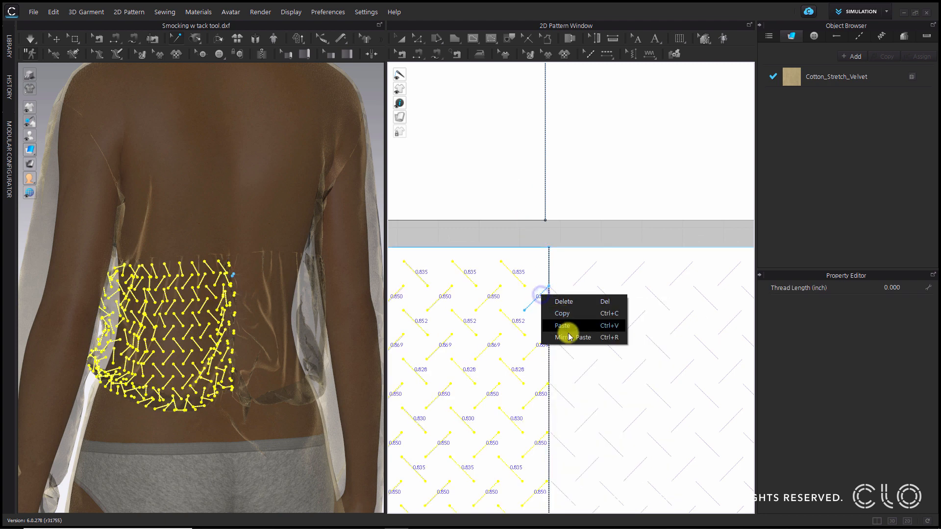
pyautogui.click(567, 336)
pyautogui.scroll(-3, 567, 336)
pyautogui.moveTo(574, 358); pyautogui.dragTo(547, 353, button='middle')
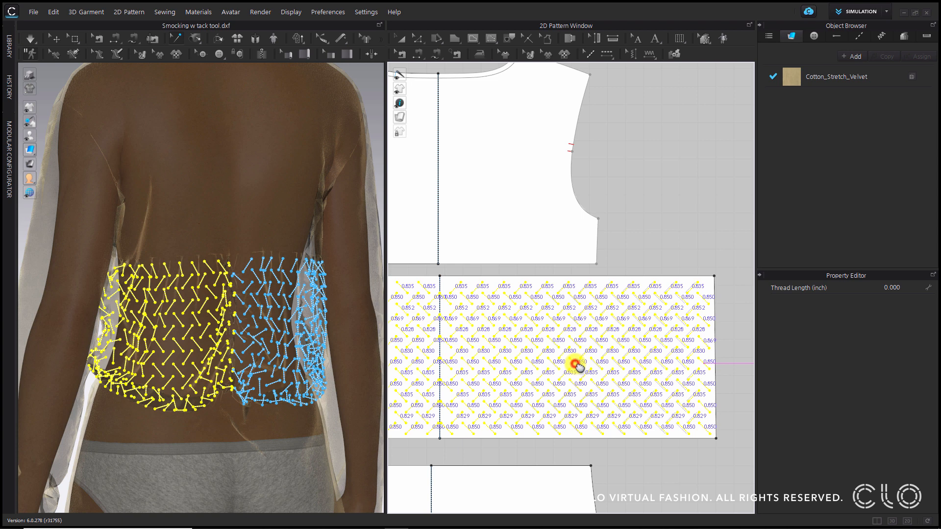
pyautogui.click(577, 365)
pyautogui.click(625, 193)
# - Select the back panel in the 3D garment, simulate so the tacks gather its smocking, and clear the selection
pyautogui.scroll(-5, 626, 195)
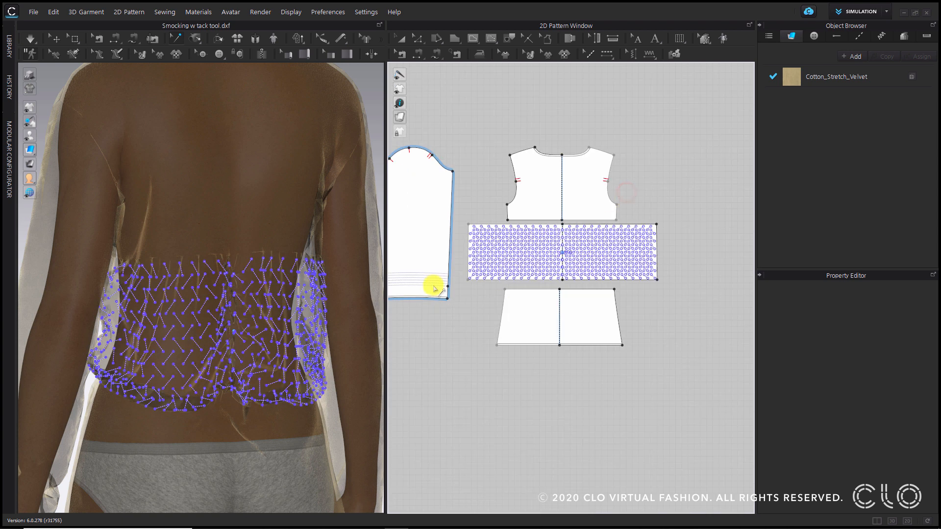
pyautogui.click(53, 39)
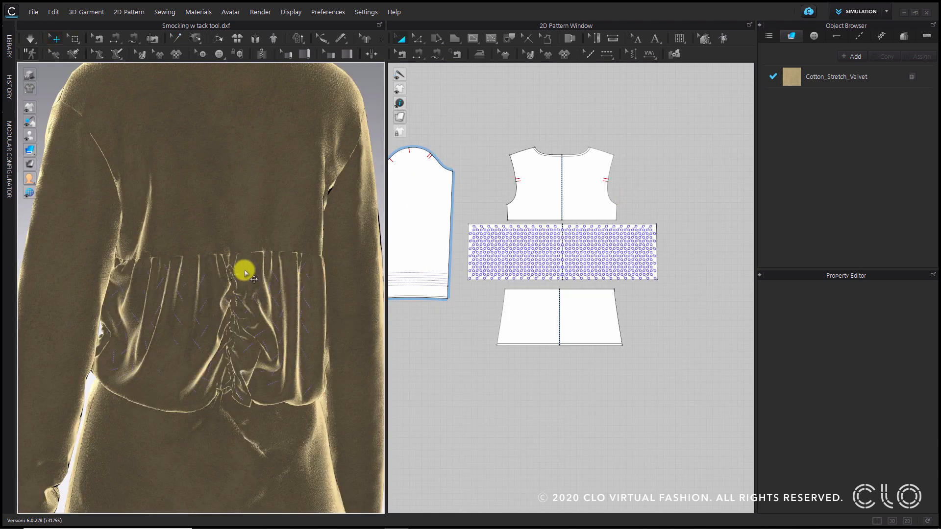
pyautogui.click(190, 283)
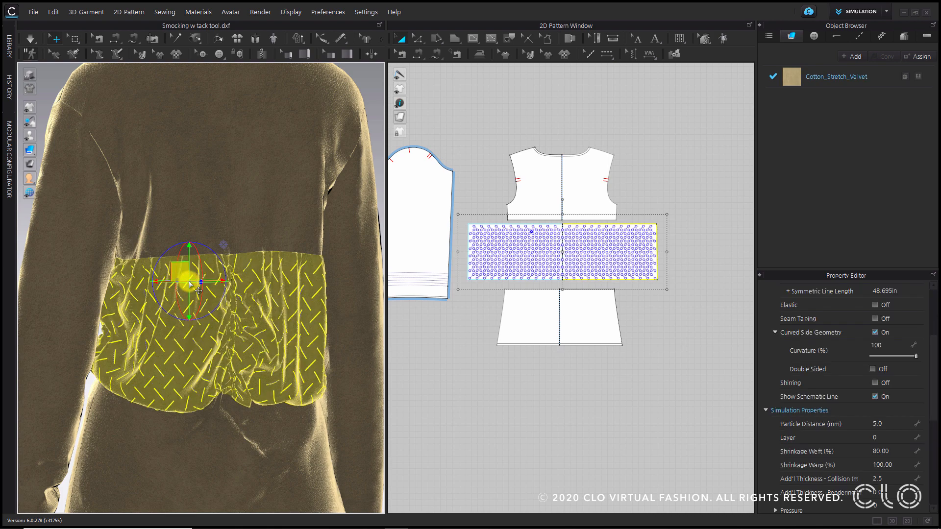
pyautogui.press('space')
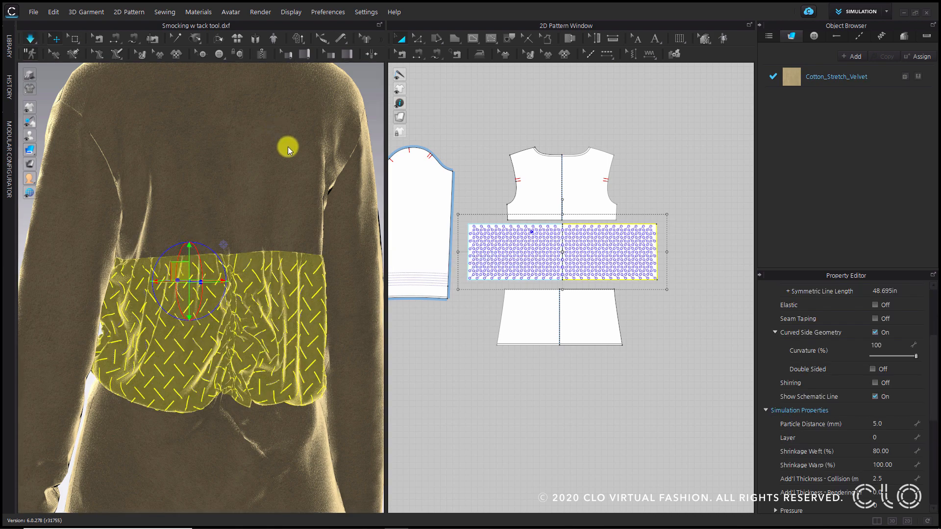
pyautogui.press('space')
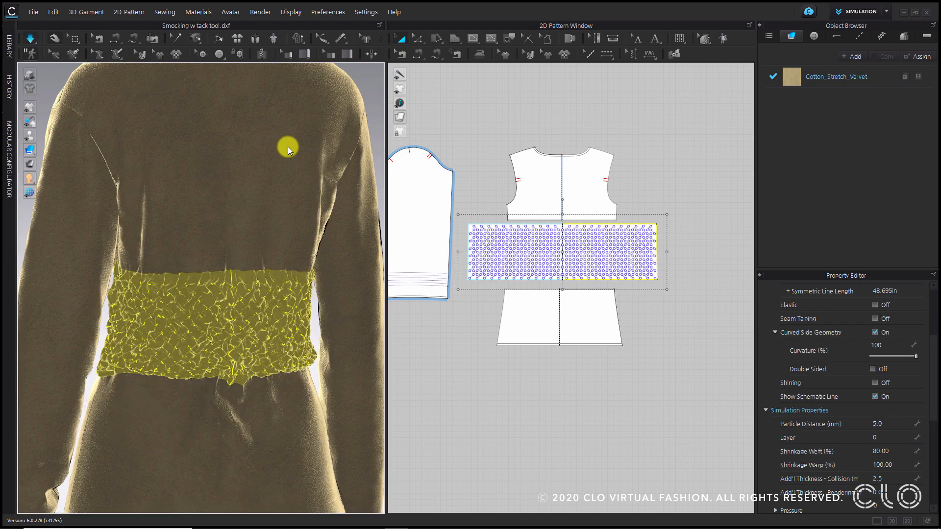
pyautogui.click(590, 426)
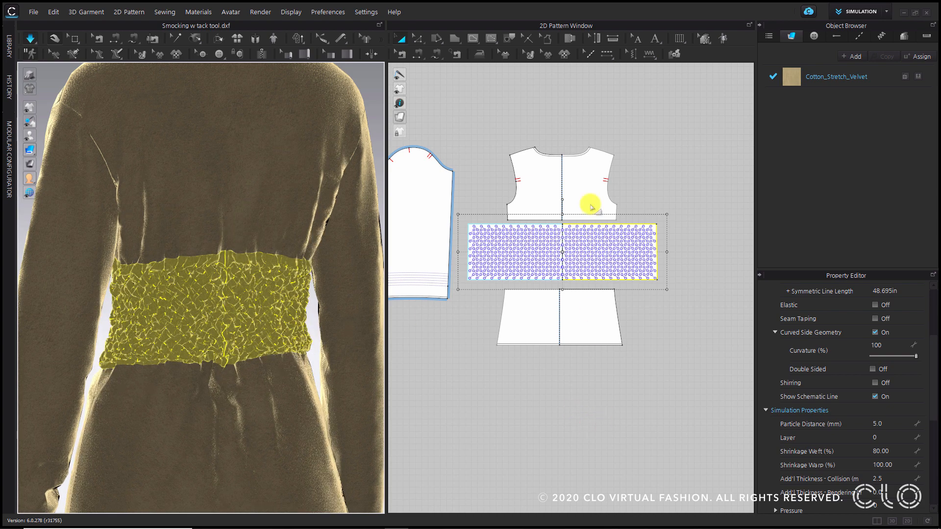
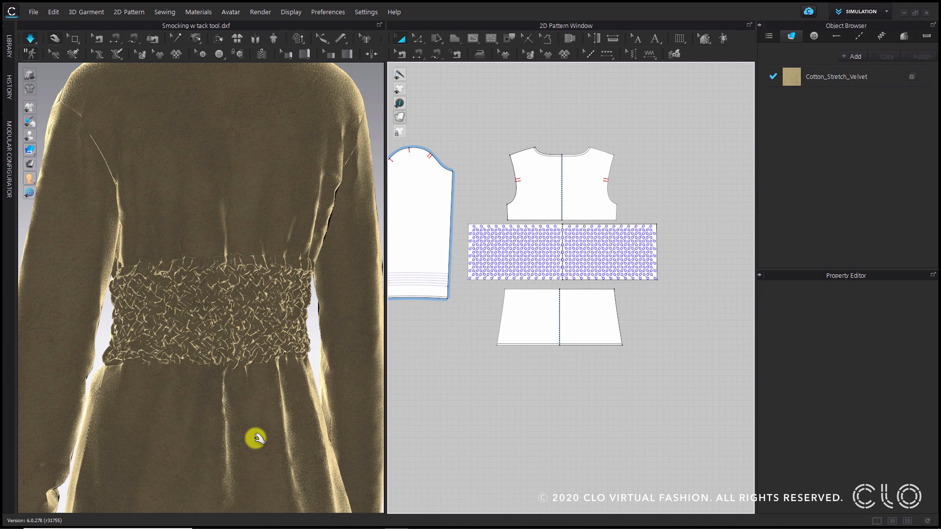
# - Set the particle distance of both sleeves to 5 mm and simulate the garment
pyautogui.moveTo(195, 399); pyautogui.dragTo(284, 389, button='right')
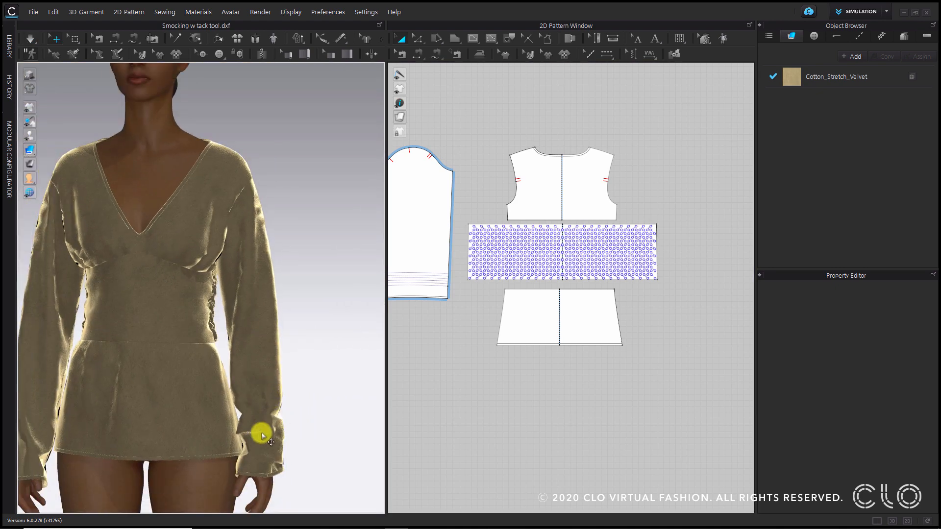
pyautogui.scroll(2, 563, 269)
pyautogui.scroll(2, 479, 341)
pyautogui.scroll(2, 448, 353)
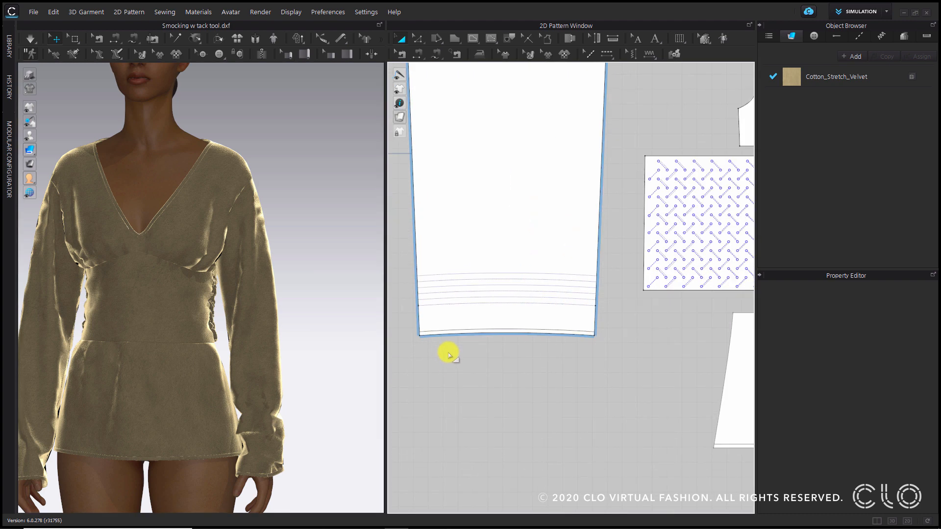
pyautogui.moveTo(390, 361); pyautogui.dragTo(367, 303, button='middle')
pyautogui.scroll(-2, 325, 315)
pyautogui.click(238, 301)
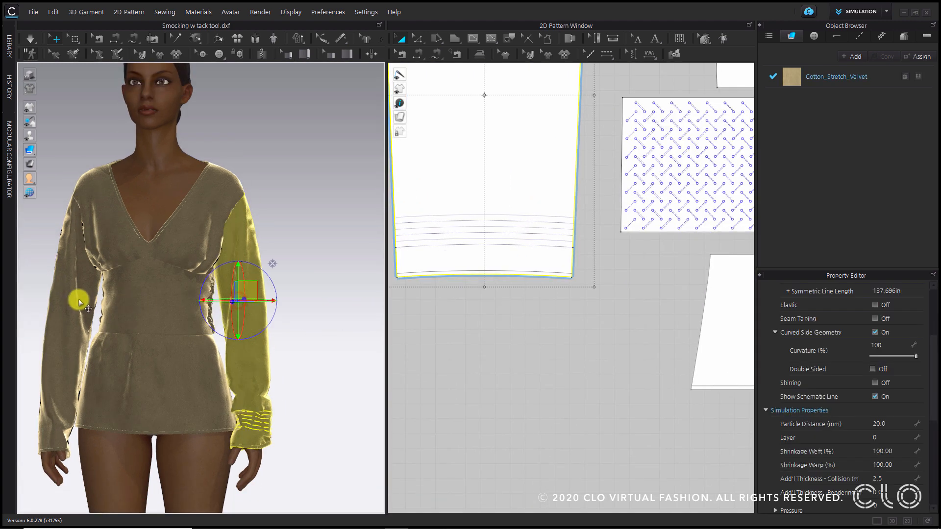
pyautogui.keyDown('shift'); pyautogui.click(62, 294); pyautogui.keyUp('shift')
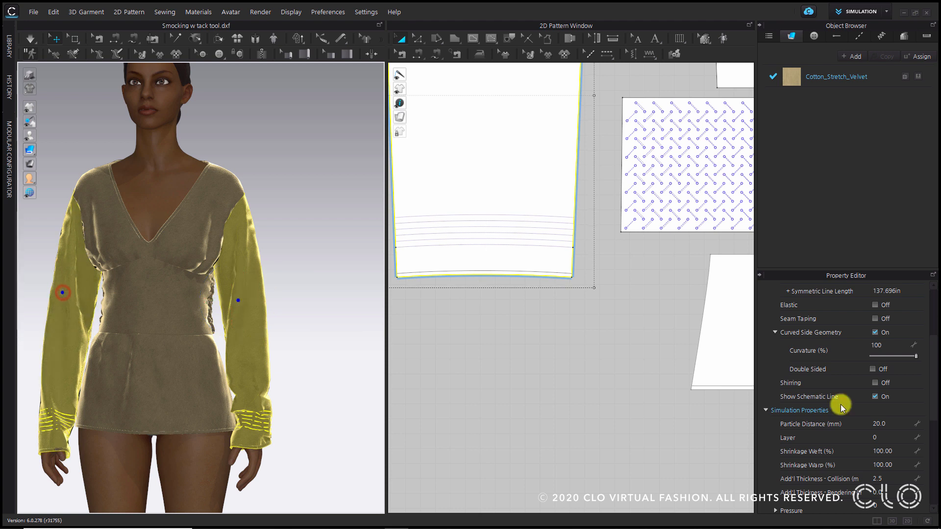
pyautogui.click(899, 428)
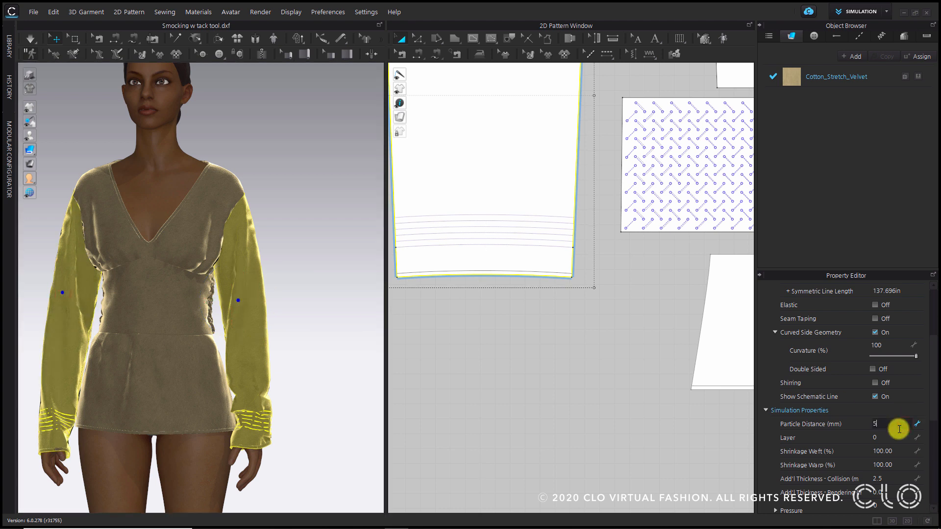
pyautogui.click(482, 347)
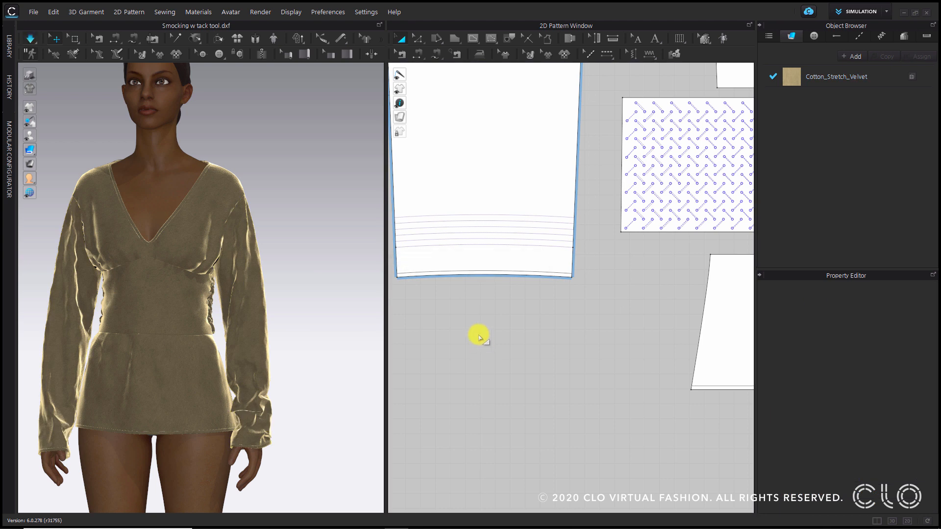
pyautogui.press('space')
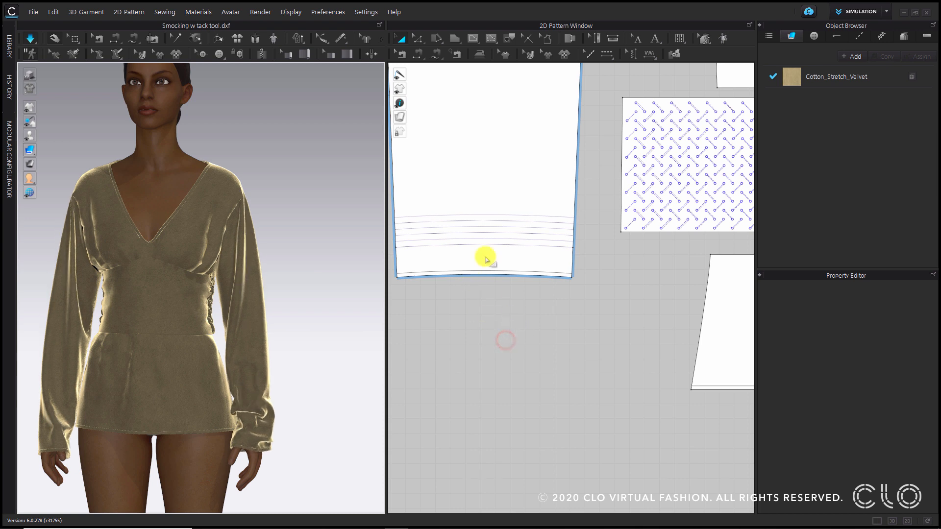
pyautogui.scroll(4, 496, 246)
pyautogui.scroll(-3, 585, 345)
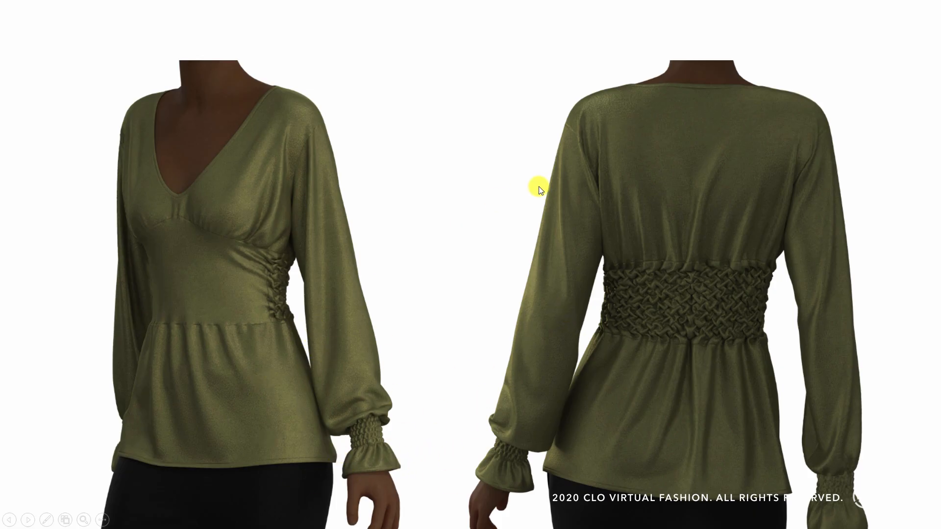
pyautogui.click(515, 202)
pyautogui.click(514, 201)
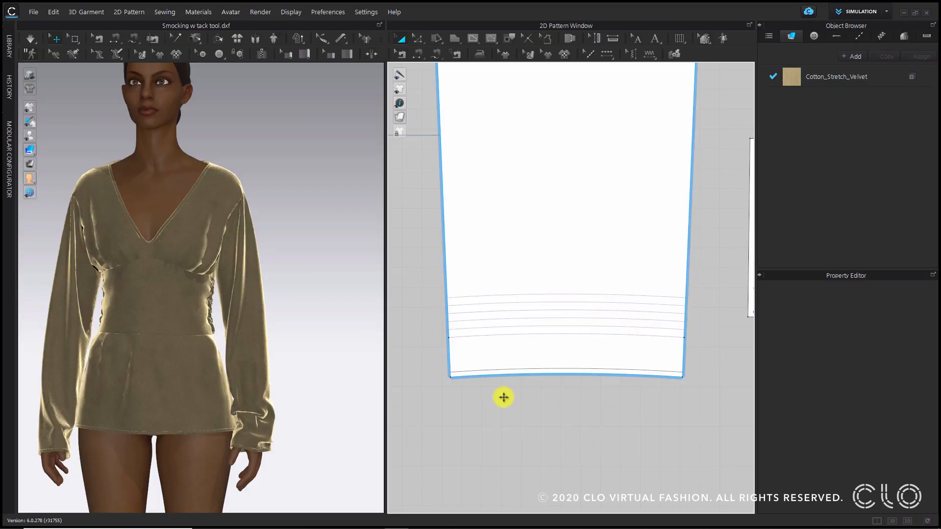
# - Trace the six smocking baselines above the sleeve hem into internal lines and clear the selection
pyautogui.click(511, 40)
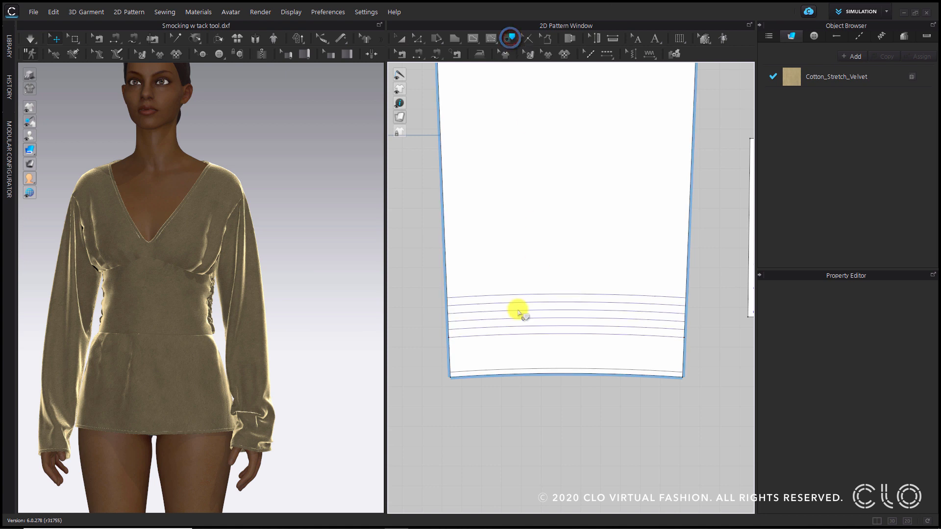
pyautogui.scroll(3, 491, 317)
pyautogui.keyDown('shift'); pyautogui.click(481, 290); pyautogui.keyUp('shift')
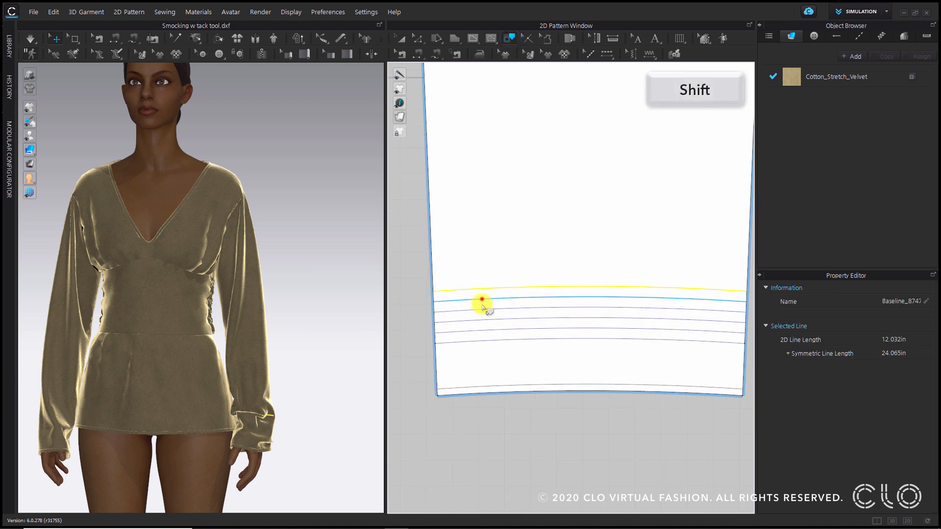
pyautogui.keyDown('shift'); pyautogui.click(482, 299); pyautogui.keyUp('shift')
pyautogui.keyDown('shift'); pyautogui.click(482, 309); pyautogui.keyUp('shift')
pyautogui.keyDown('shift'); pyautogui.click(486, 320); pyautogui.keyUp('shift')
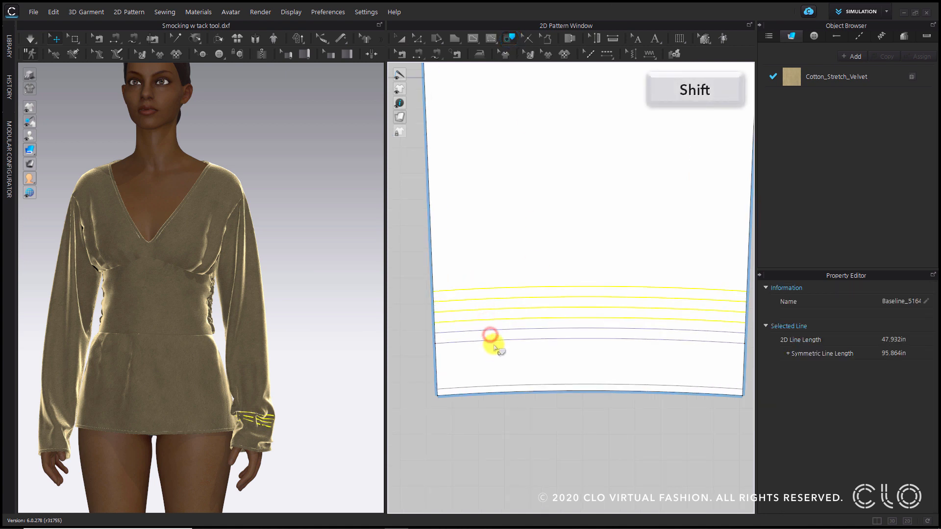
pyautogui.keyDown('shift'); pyautogui.click(490, 329); pyautogui.keyUp('shift')
pyautogui.keyDown('shift'); pyautogui.click(491, 344); pyautogui.keyUp('shift')
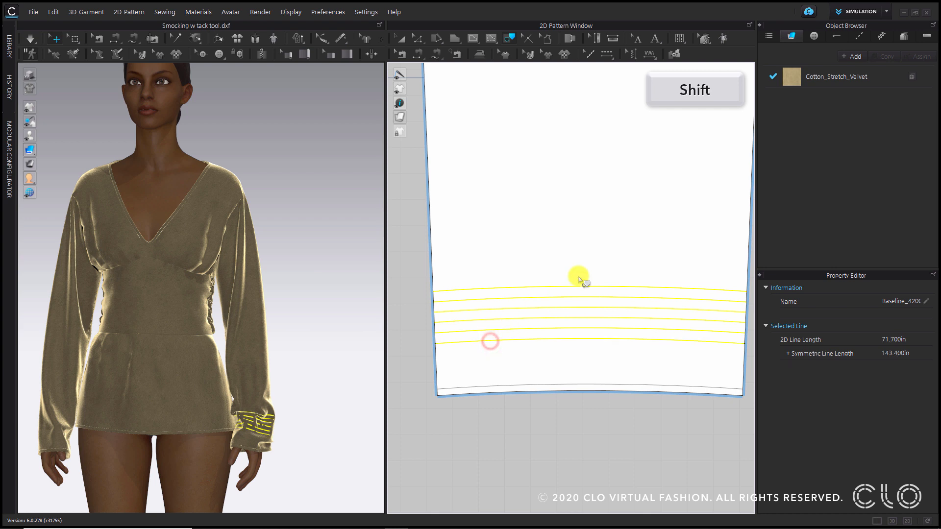
pyautogui.press('Return')
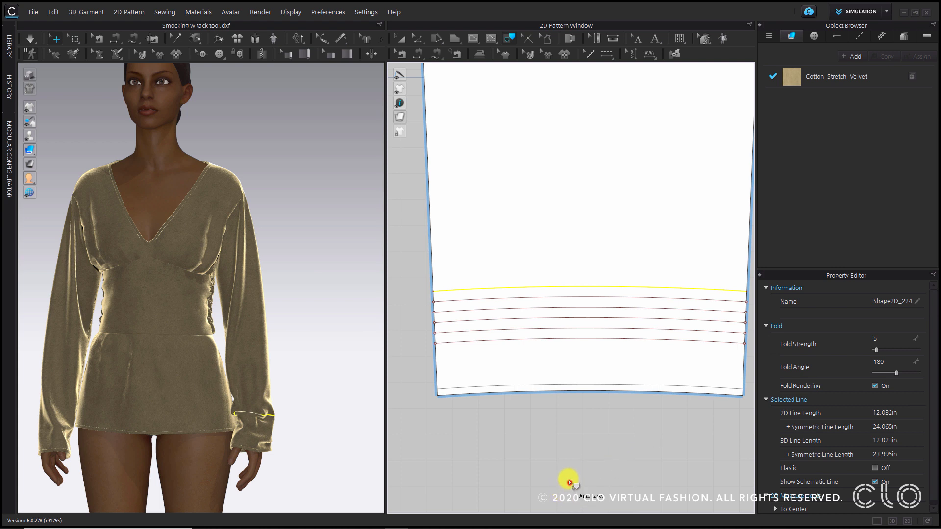
pyautogui.click(568, 482)
# - Turn on Elastic for the sleeve's six traced smocking lines and set their elastic ratio to 55
pyautogui.scroll(1, 464, 303)
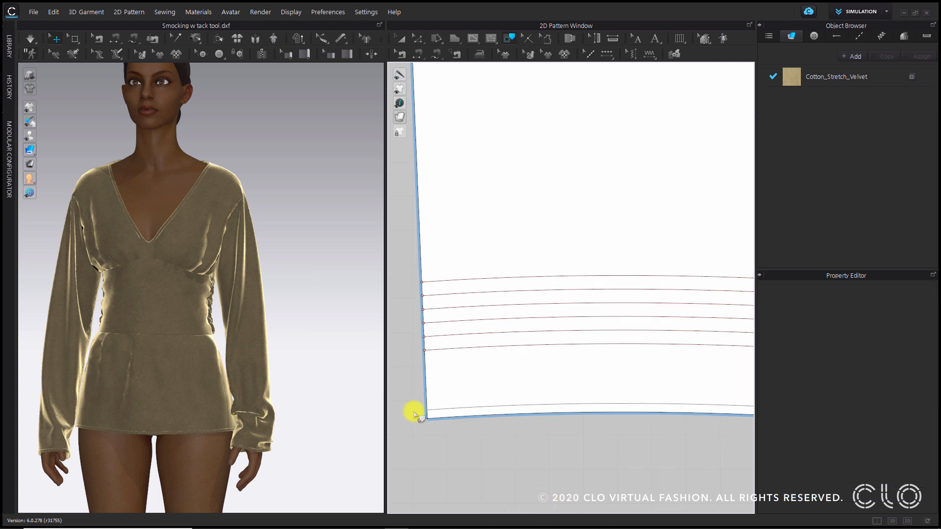
pyautogui.click(417, 39)
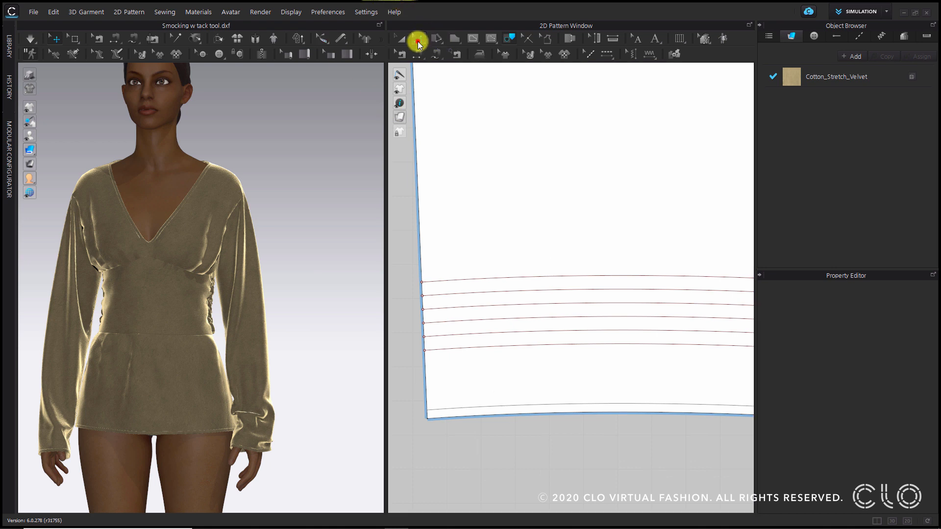
pyautogui.keyDown('shift'); pyautogui.click(462, 279); pyautogui.keyUp('shift')
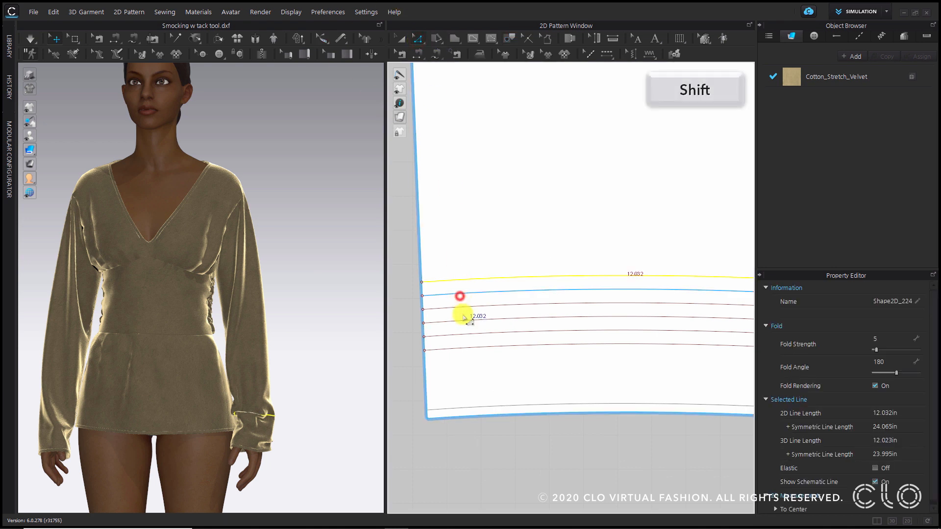
pyautogui.keyDown('shift'); pyautogui.click(460, 295); pyautogui.keyUp('shift')
pyautogui.keyDown('shift'); pyautogui.click(461, 308); pyautogui.keyUp('shift')
pyautogui.keyDown('shift'); pyautogui.click(462, 321); pyautogui.keyUp('shift')
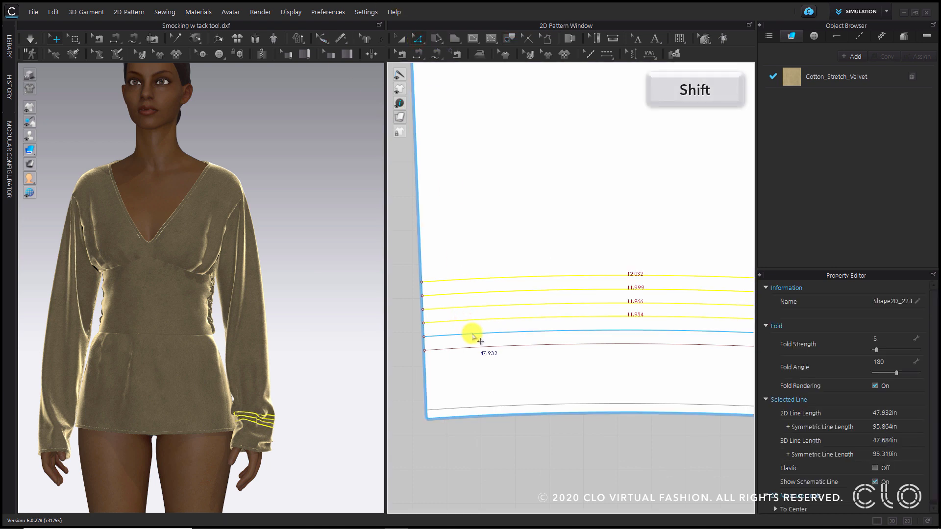
pyautogui.keyDown('shift'); pyautogui.click(473, 336); pyautogui.keyUp('shift')
pyautogui.keyDown('shift'); pyautogui.click(473, 350); pyautogui.keyUp('shift')
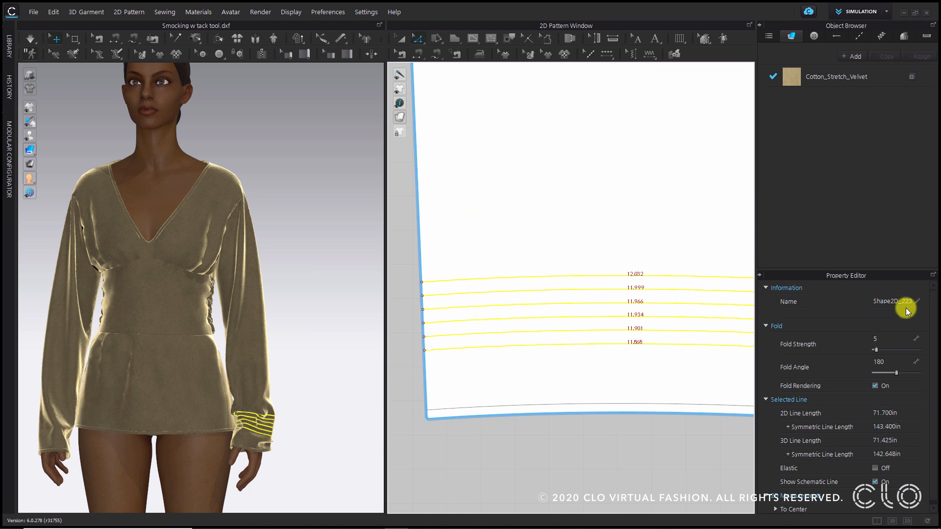
pyautogui.click(874, 468)
pyautogui.scroll(-3, 911, 464)
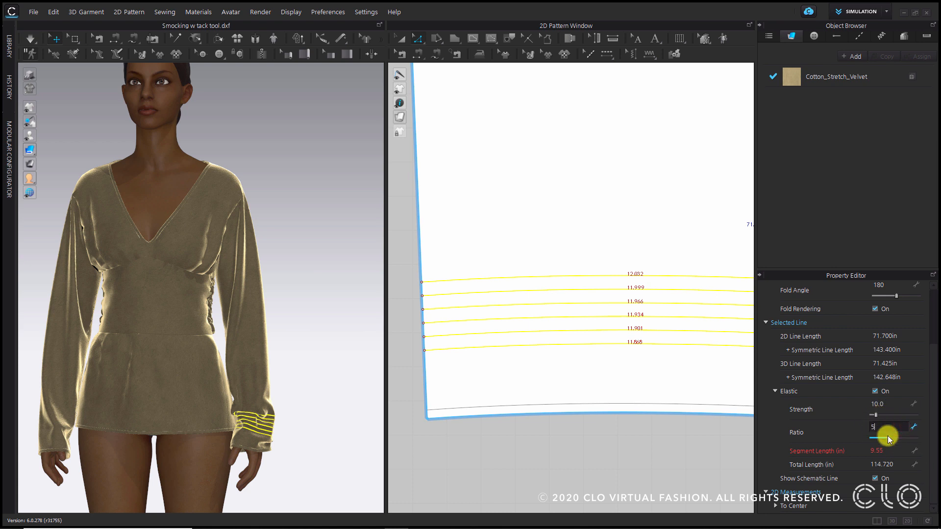
pyautogui.write('5')
pyautogui.press('Return')
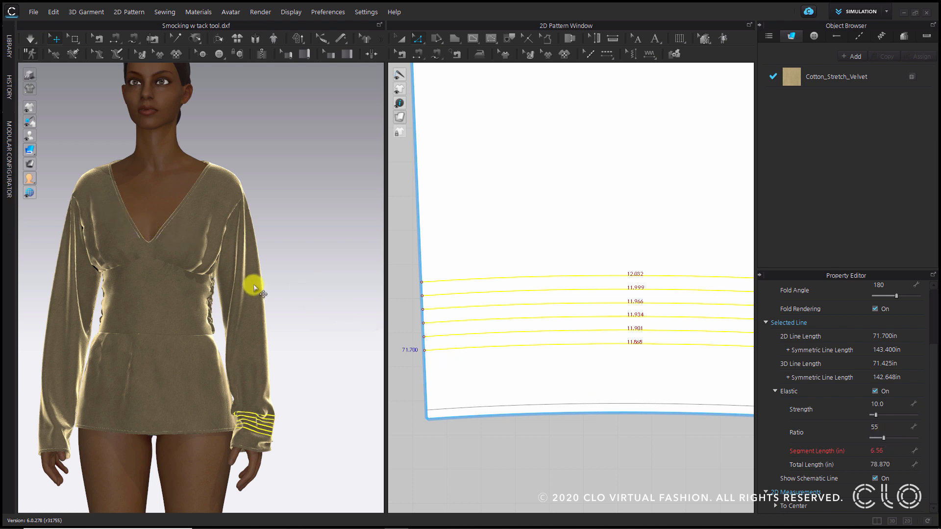
# - Simulate the garment and pull the sleeves into place so the elastic cuffs settle around the wrists, then stop the simulation
pyautogui.press('space')
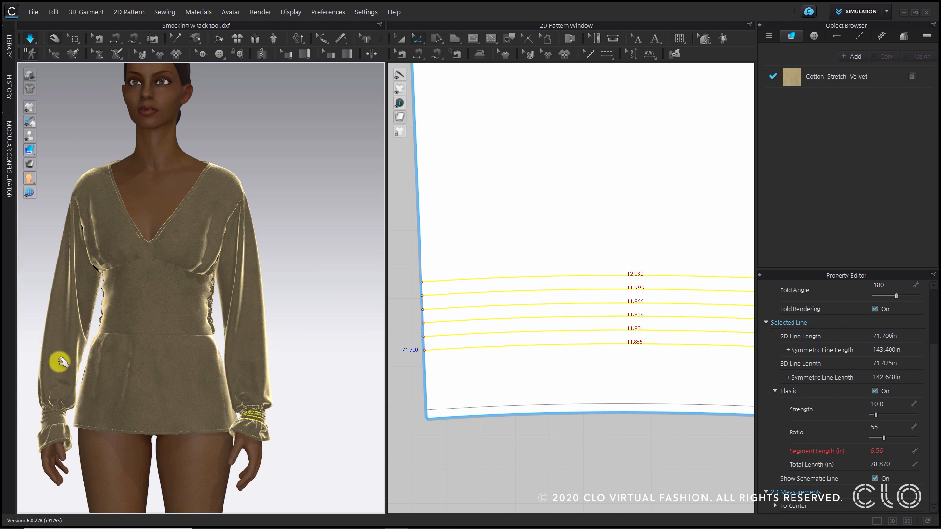
pyautogui.click(57, 363)
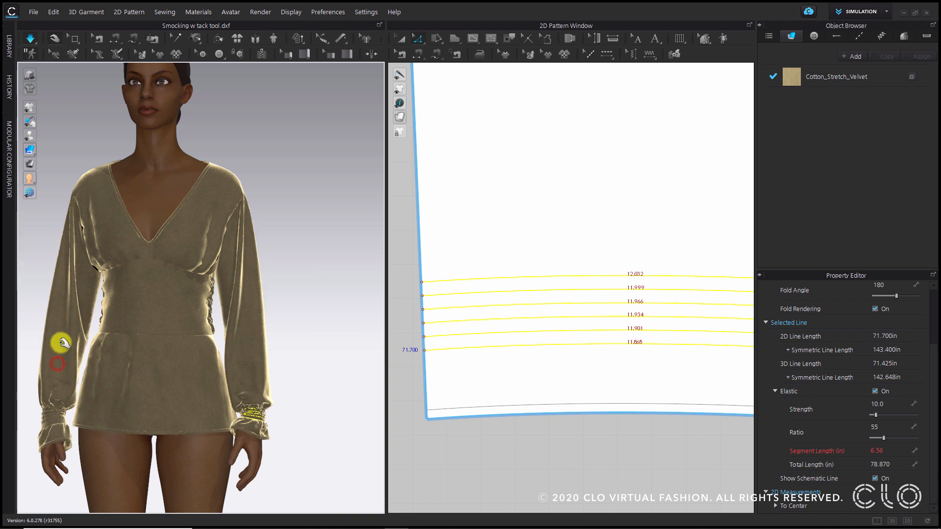
pyautogui.moveTo(61, 326); pyautogui.dragTo(60, 315)
pyautogui.click(59, 312)
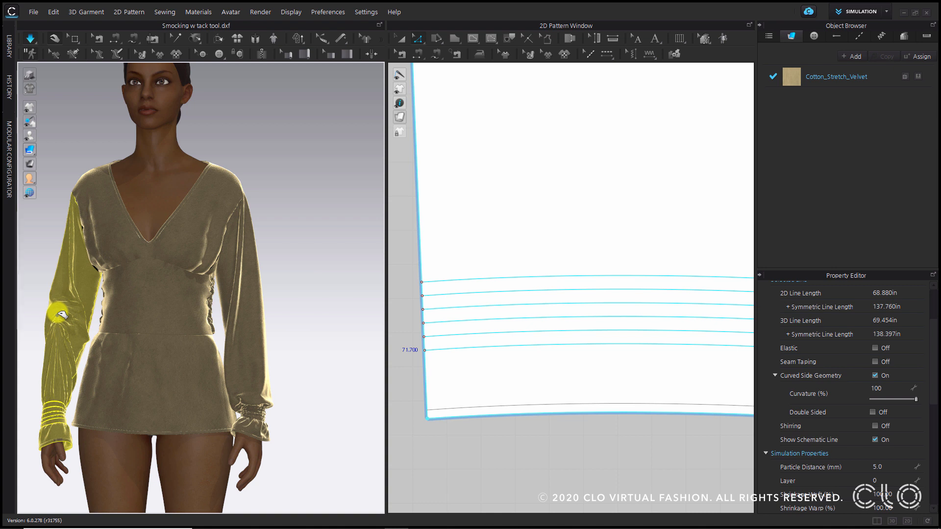
pyautogui.click(58, 315)
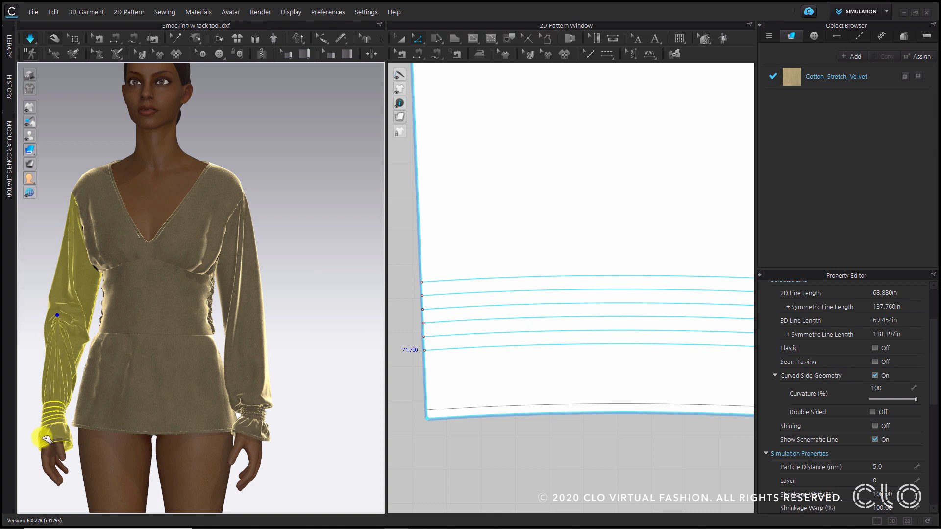
pyautogui.click(46, 439)
pyautogui.click(255, 376)
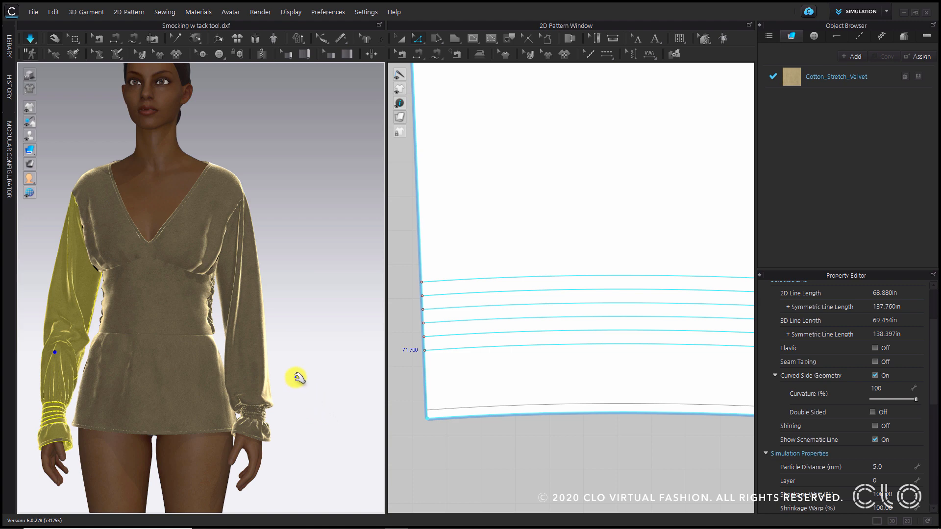
pyautogui.click(295, 371)
pyautogui.press('space')
# - Select all six elastic lines on the sleeve cuff and set their elastic ratio to 60
pyautogui.scroll(5, 294, 366)
pyautogui.moveTo(256, 380); pyautogui.dragTo(258, 140, button='middle')
pyautogui.moveTo(281, 171); pyautogui.dragTo(260, 186, button='right')
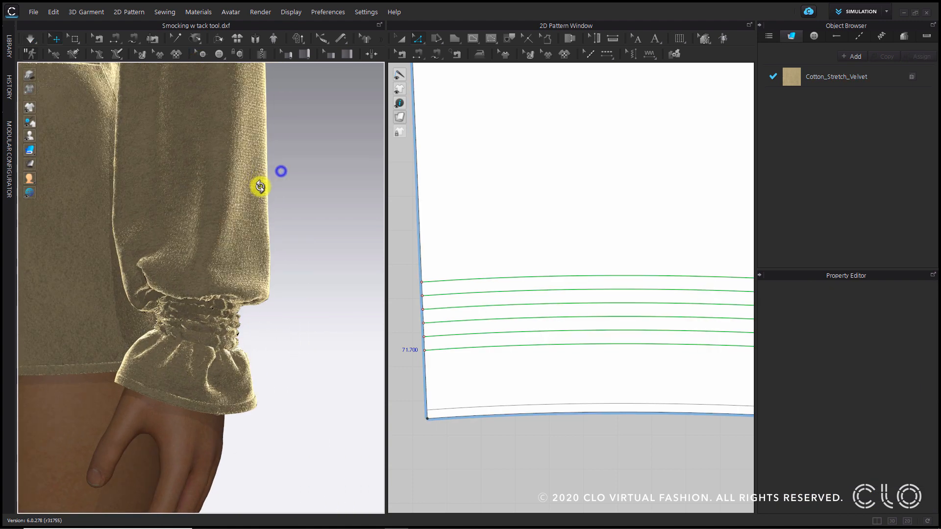
pyautogui.scroll(-5, 242, 336)
pyautogui.scroll(-3, 393, 384)
pyautogui.scroll(-3, 576, 360)
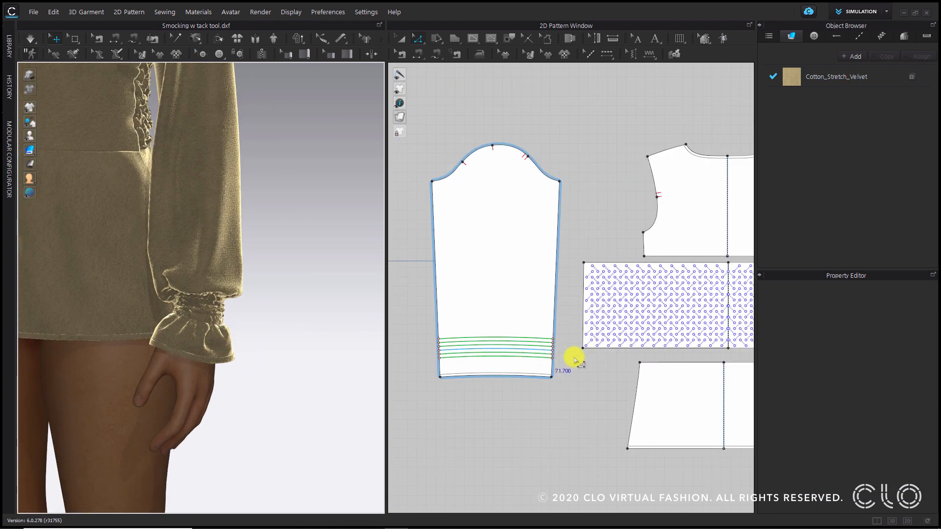
pyautogui.moveTo(418, 324); pyautogui.dragTo(562, 348)
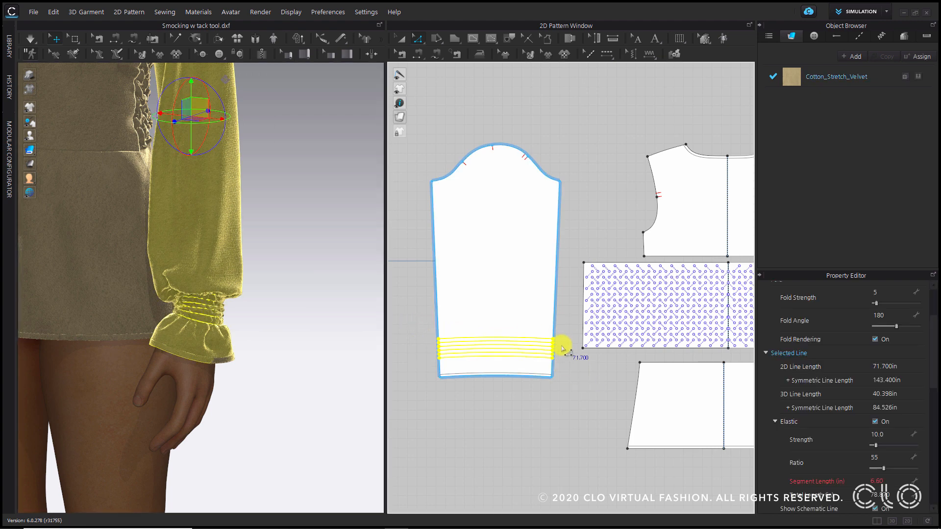
pyautogui.scroll(5, 562, 348)
pyautogui.click(896, 458)
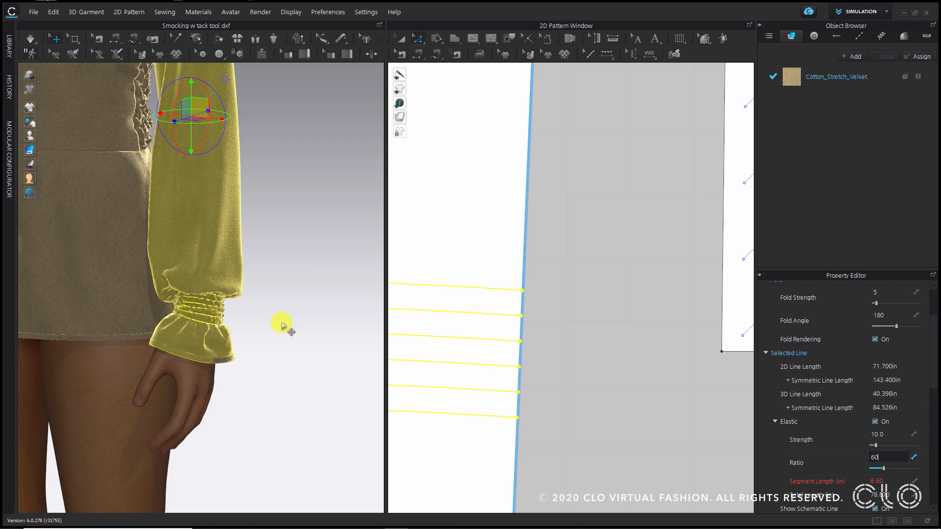
pyautogui.press('Return')
# - Simulate the sleeves with the loosened cuff elastic, clear the selection and stop the simulation
pyautogui.click(316, 240)
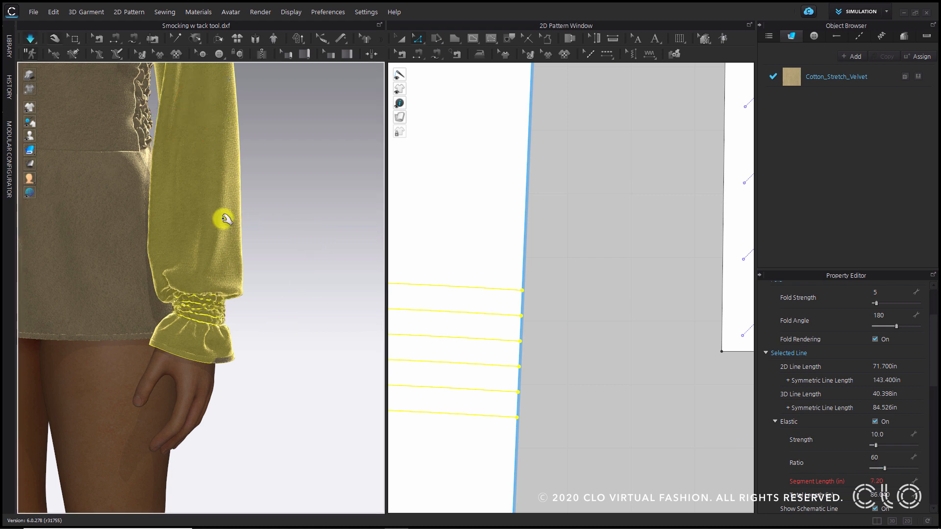
pyautogui.click(285, 300)
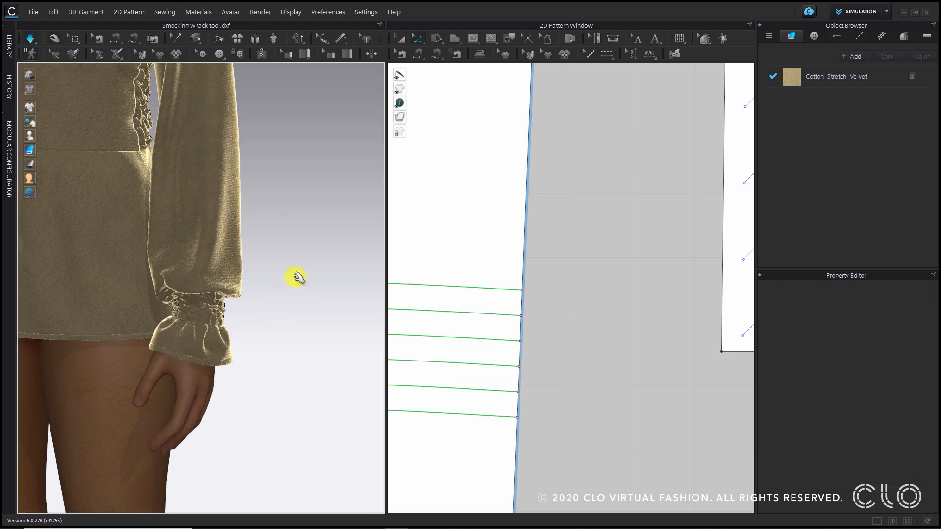
pyautogui.press('space')
pyautogui.click(307, 303)
# - Select both sleeve patterns and set their particle distance to 3 mm
pyautogui.scroll(5, 236, 366)
pyautogui.moveTo(245, 374); pyautogui.dragTo(336, 374, button='right')
pyautogui.click(204, 325)
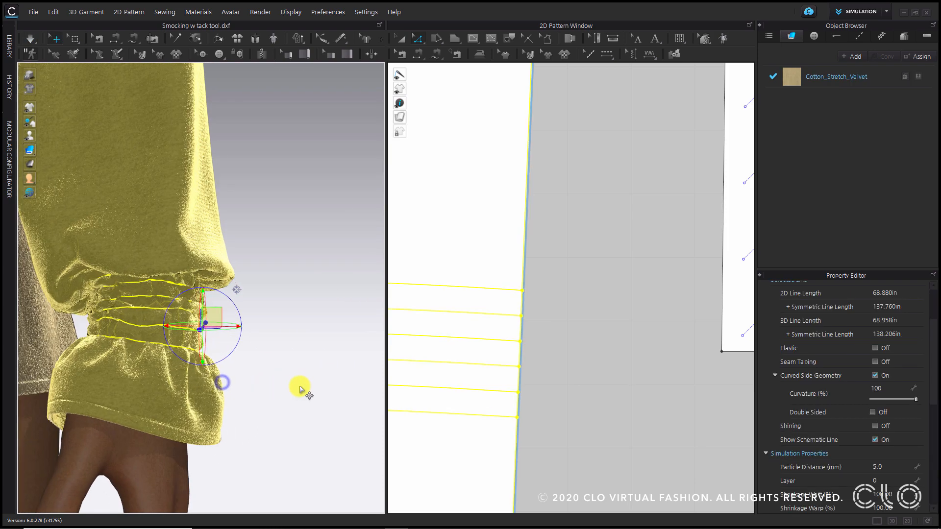
pyautogui.click(296, 386)
pyautogui.click(189, 315)
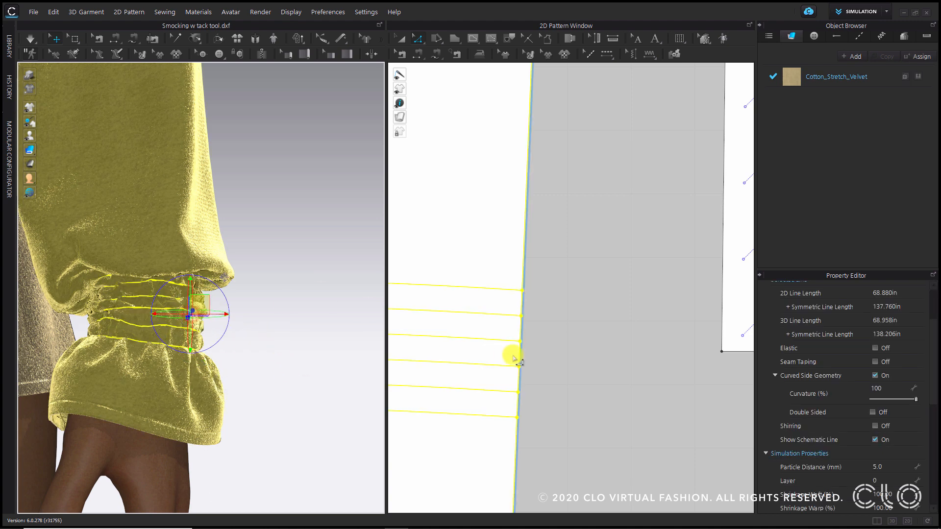
pyautogui.scroll(-10, 514, 358)
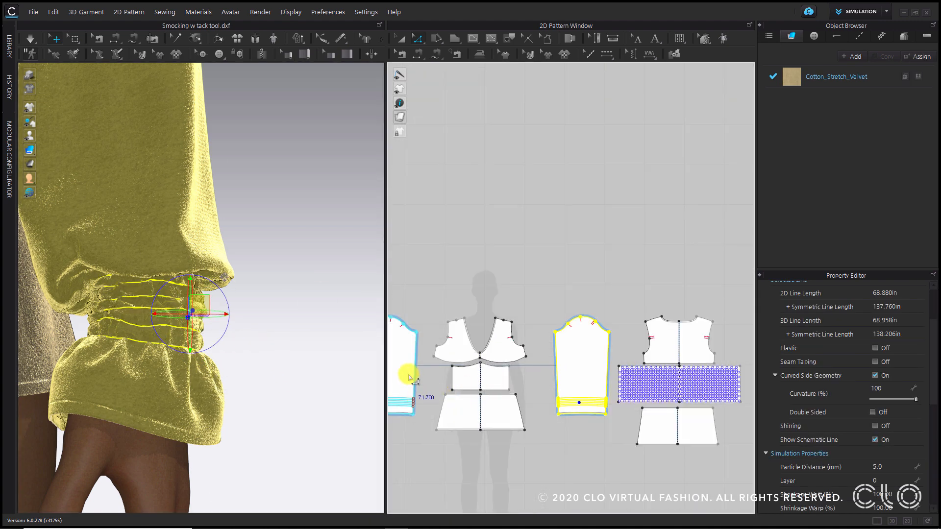
pyautogui.press('a')
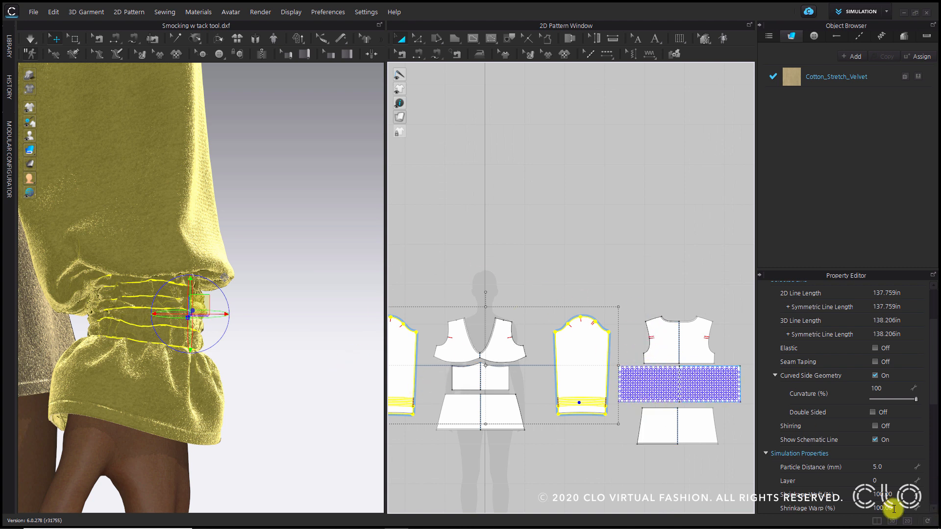
pyautogui.click(886, 467)
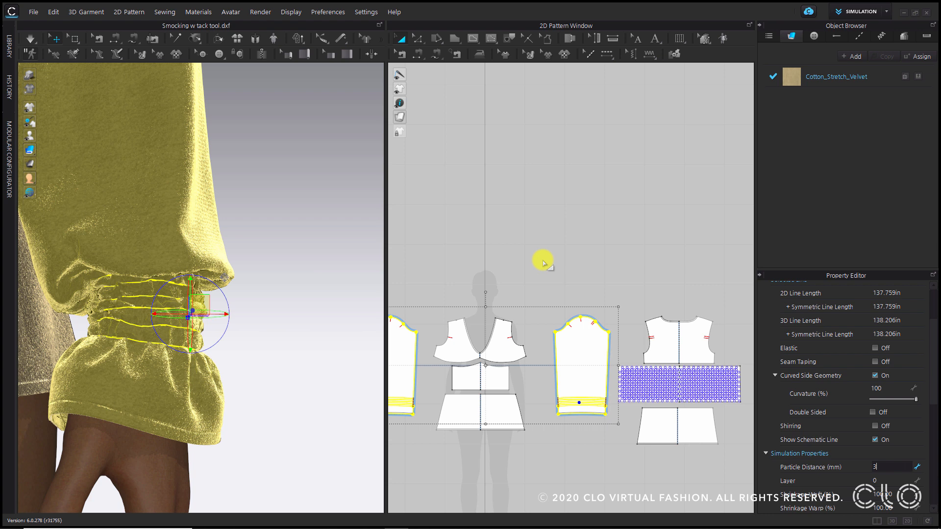
pyautogui.press('Return')
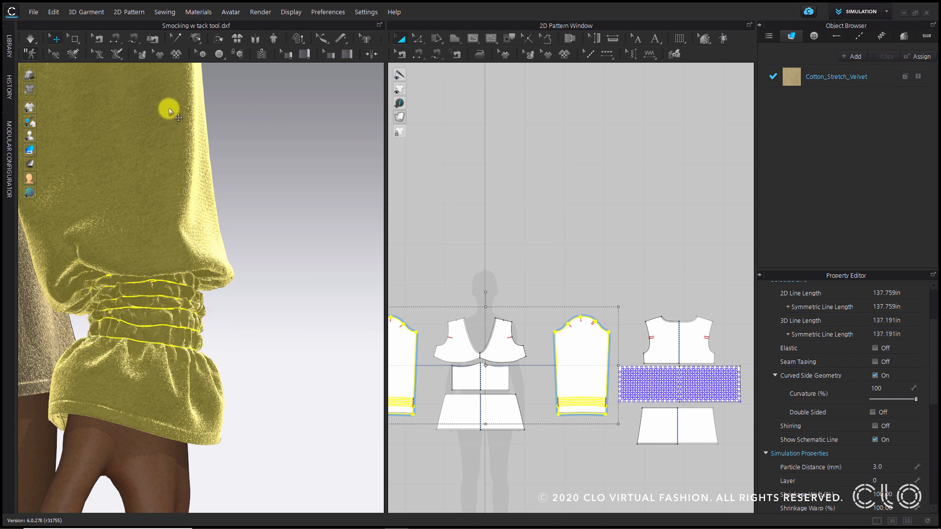
# - Clear the selection, simulate the garment with the refined sleeve mesh, and stop to view the top from the front
pyautogui.click(276, 198)
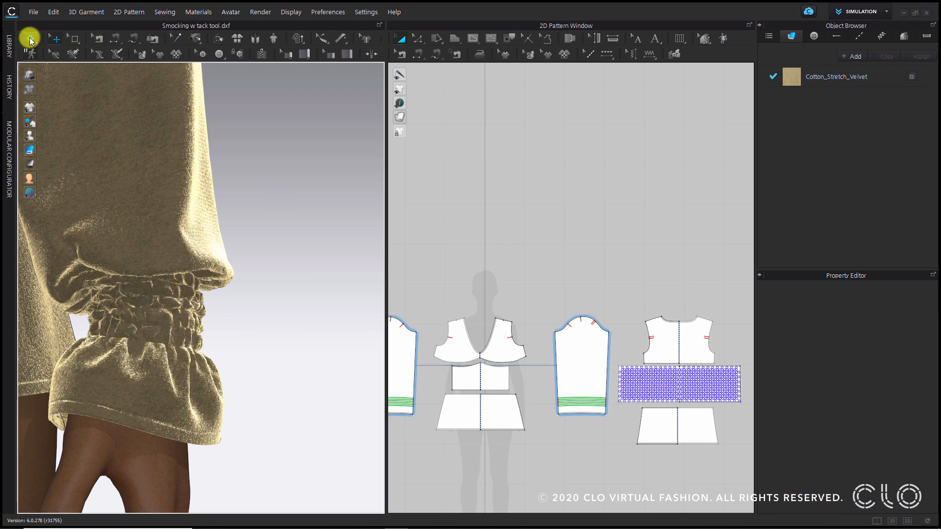
pyautogui.click(30, 40)
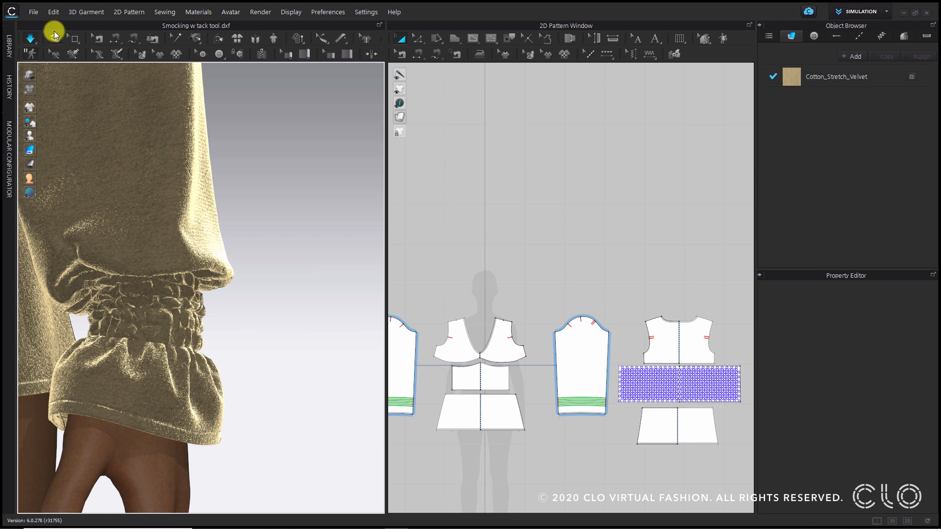
pyautogui.click(53, 35)
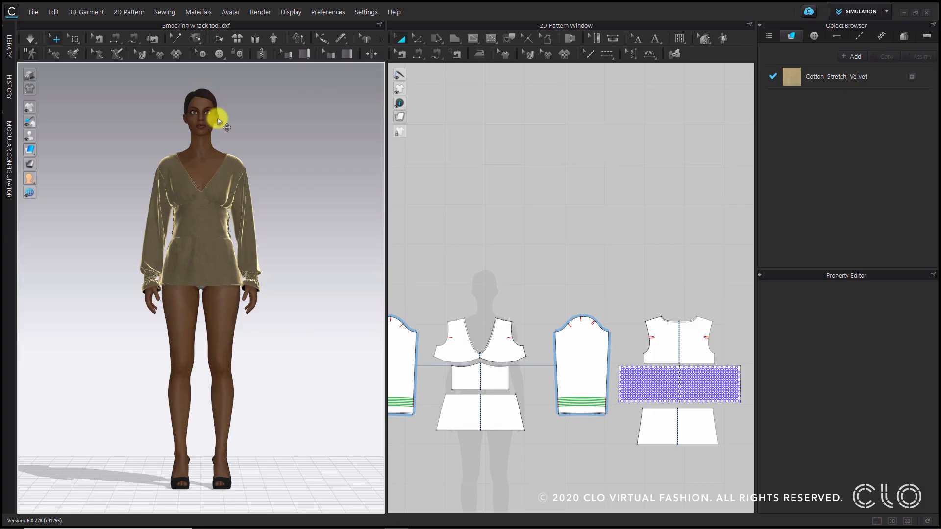
pyautogui.scroll(3, 286, 162)
pyautogui.scroll(-2, 328, 209)
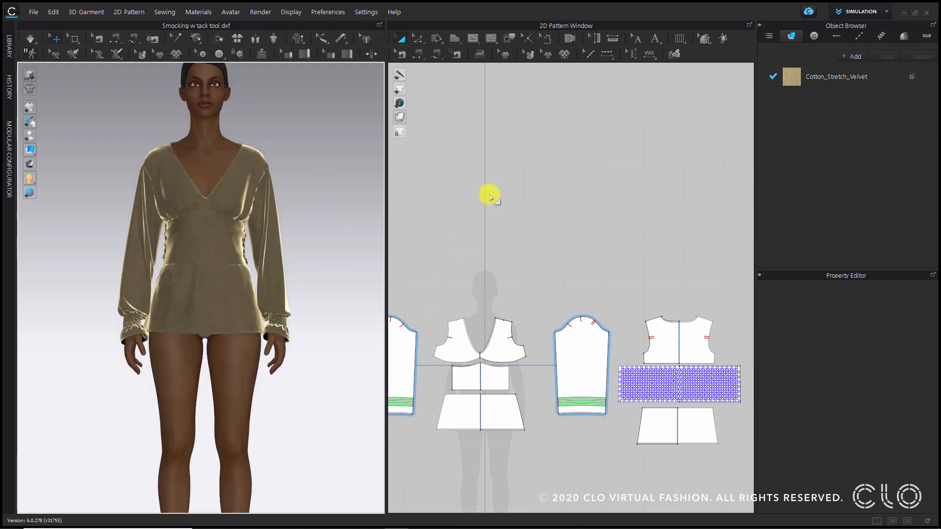
# - Select every pattern except the two sleeves and set their particle distance to 5 mm
pyautogui.click(484, 204)
pyautogui.hotkey('ctrl', 'a')
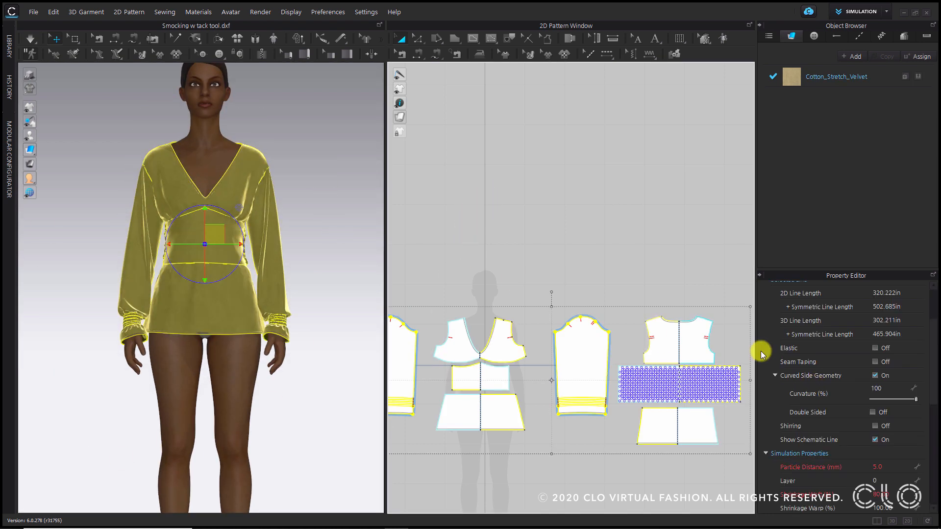
pyautogui.scroll(-2, 718, 324)
pyautogui.keyDown('ctrl'); pyautogui.click(633, 340); pyautogui.keyUp('ctrl')
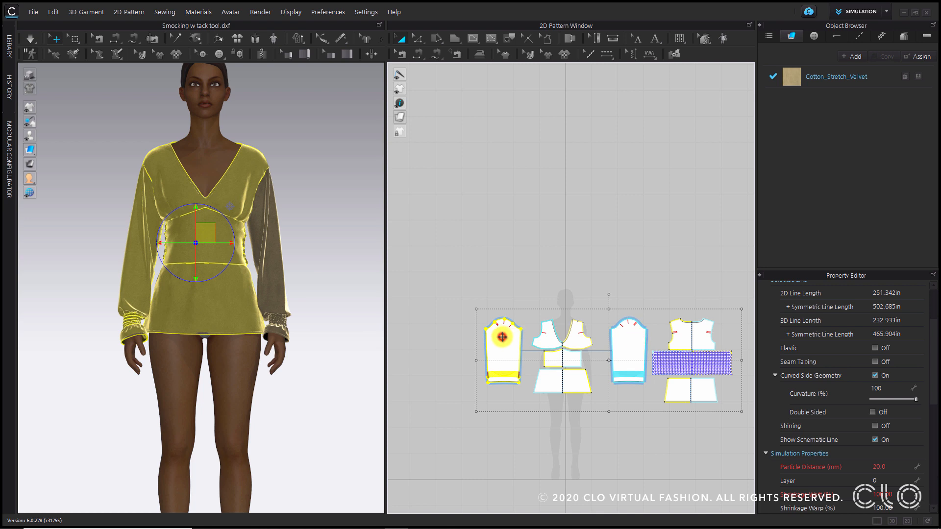
pyautogui.keyDown('ctrl'); pyautogui.click(503, 337); pyautogui.keyUp('ctrl')
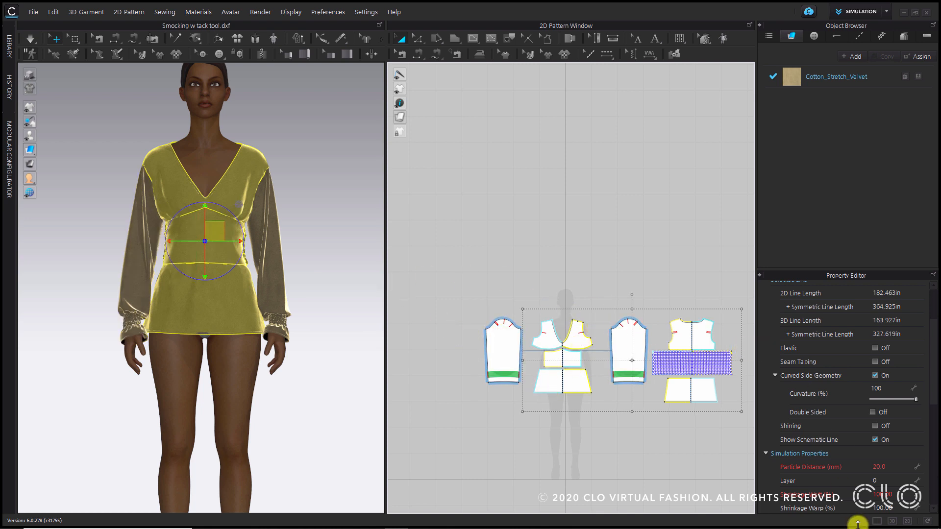
pyautogui.click(903, 465)
pyautogui.write('5')
pyautogui.press('Return')
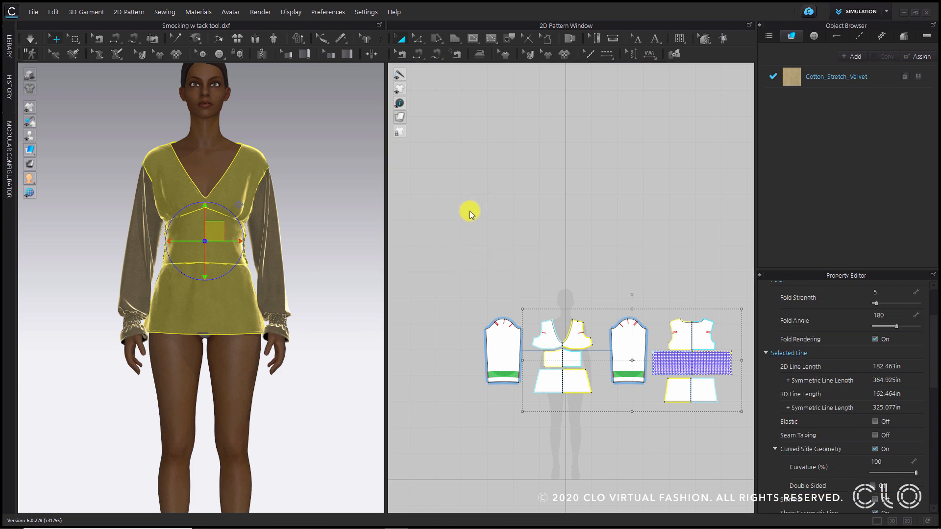
# - Simulate the garment with the refined body patterns and stop the simulation once it has draped
pyautogui.click(30, 39)
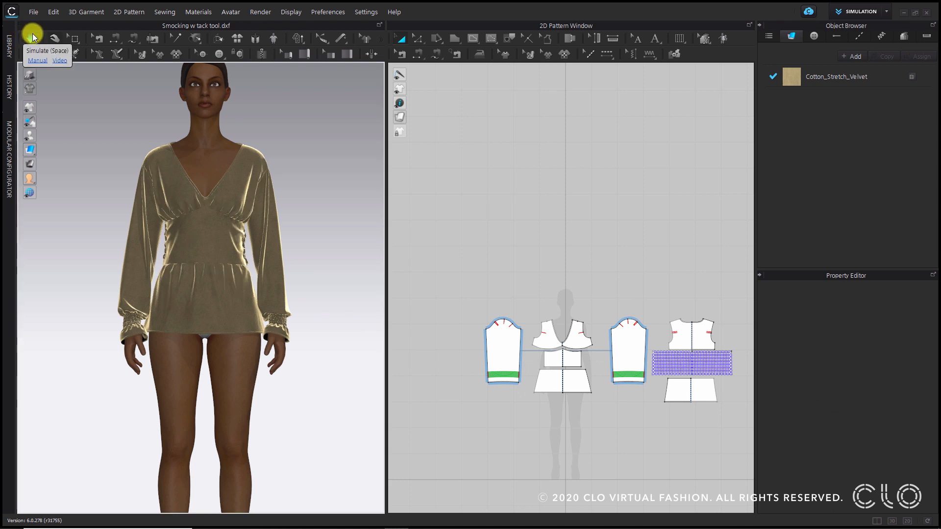
pyautogui.click(32, 38)
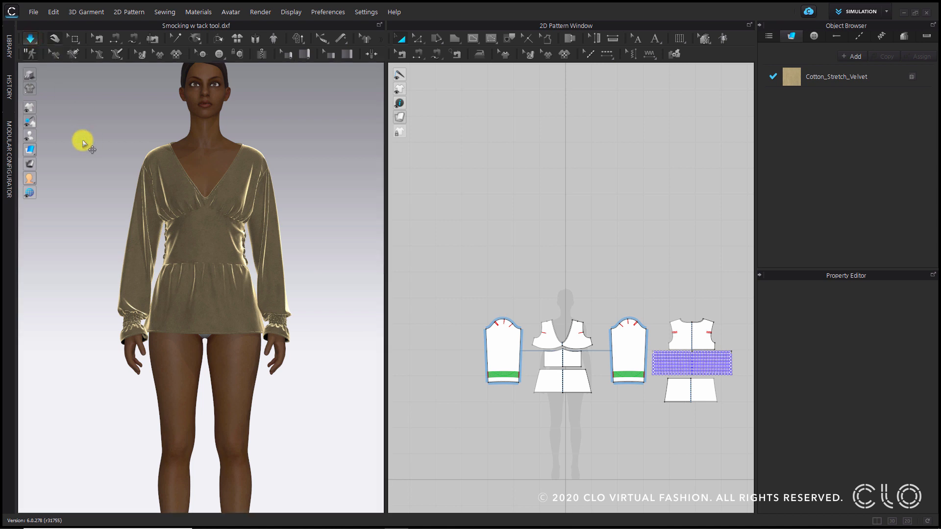
pyautogui.press('space')
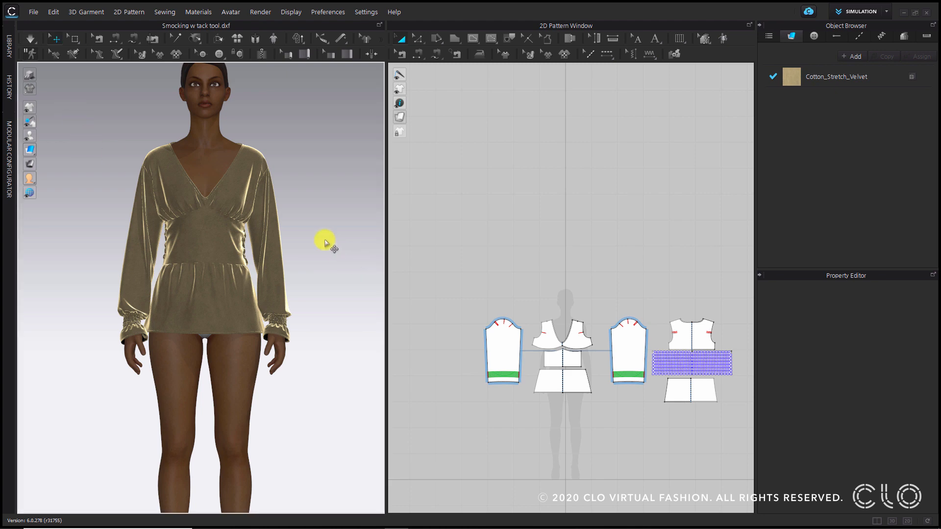
# - Apply Hi-Res Garment with 5 mm particle distance, 1 mm collision thickness, 0 mm skin offset and Fitting simulation quality, and clear the selection
pyautogui.scroll(3, 273, 208)
pyautogui.moveTo(307, 237); pyautogui.dragTo(242, 212, button='right')
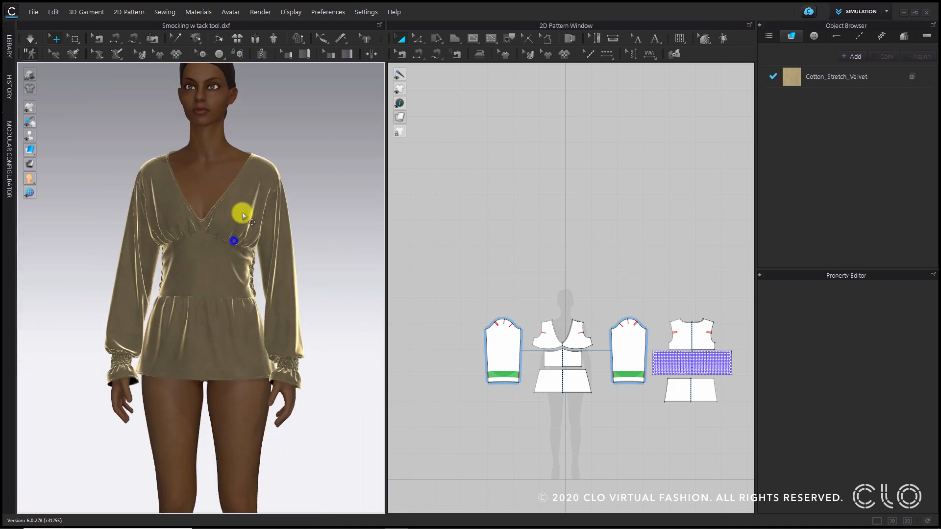
pyautogui.click(295, 44)
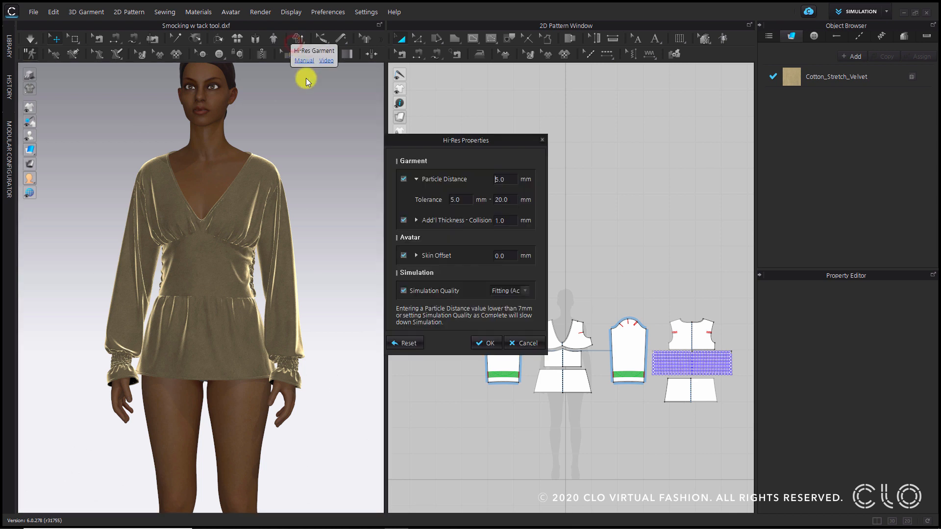
pyautogui.click(485, 343)
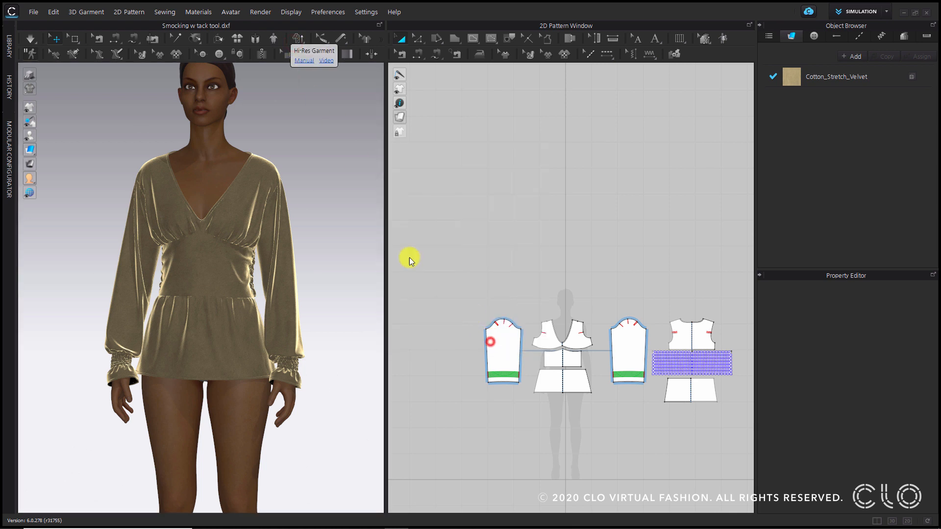
pyautogui.click(321, 195)
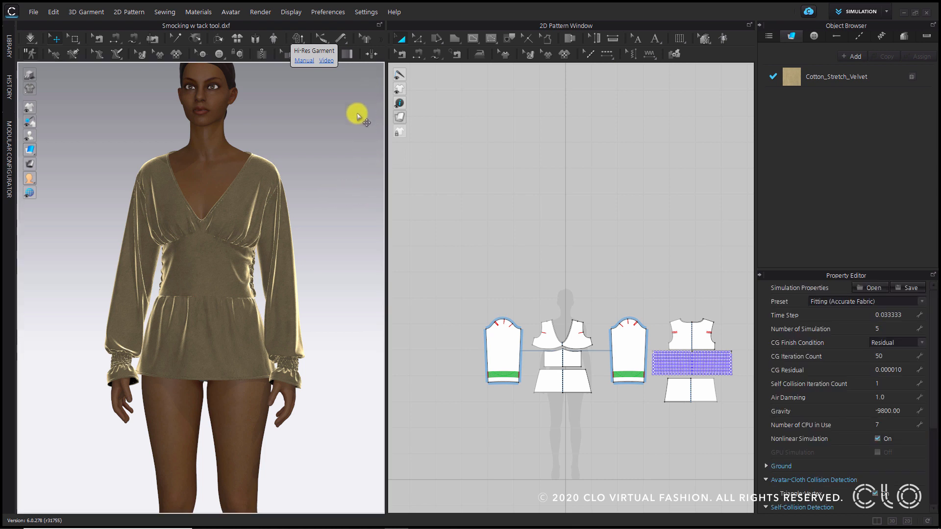
pyautogui.click(358, 118)
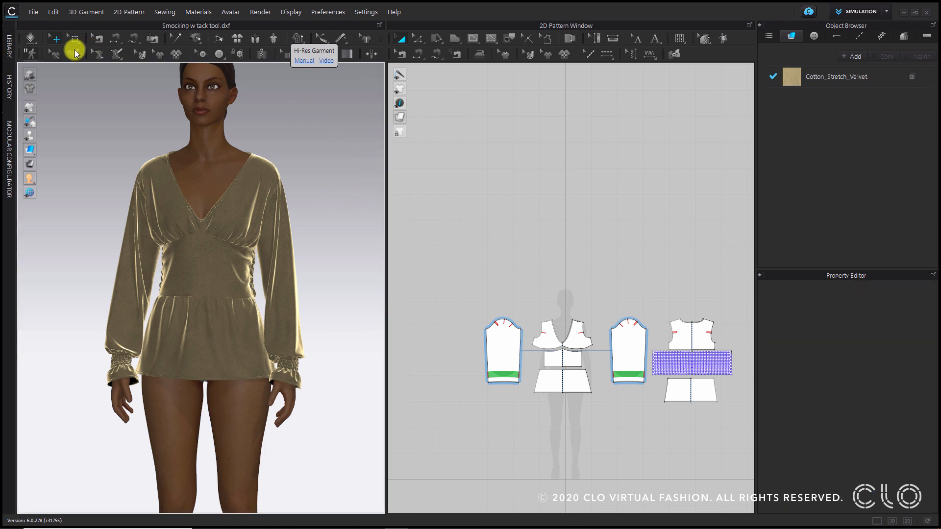
# - Simulate the high-resolution garment, stop the simulation and view the draped top from the front at a slight angle
pyautogui.click(30, 36)
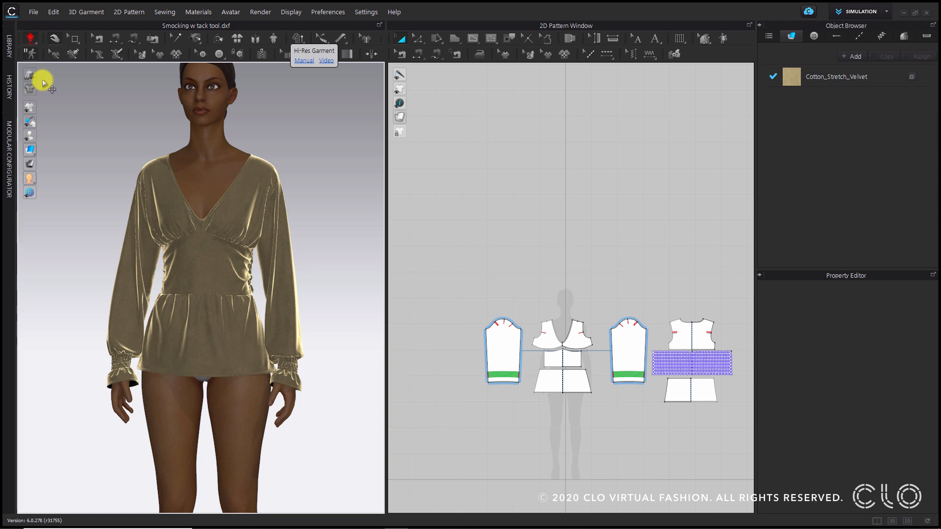
pyautogui.click(27, 39)
pyautogui.press('space')
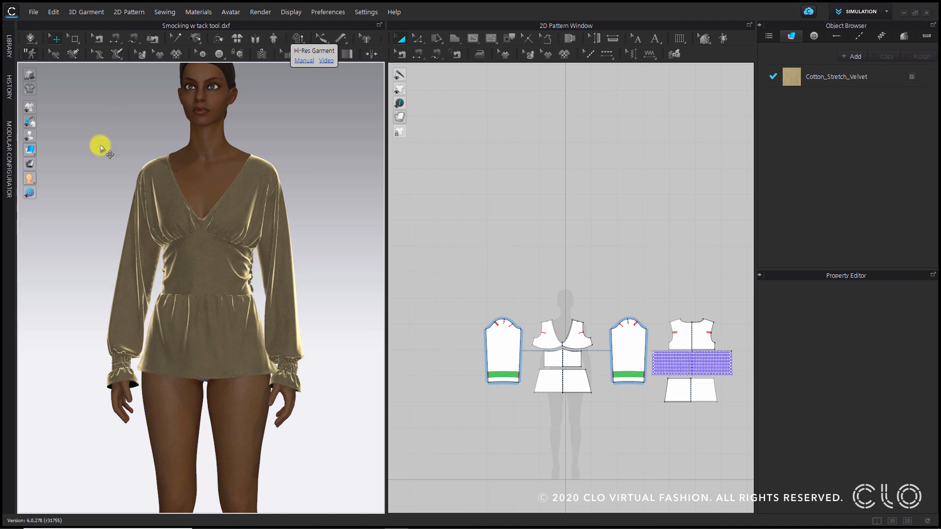
pyautogui.press('2')
pyautogui.scroll(6, 215, 208)
pyautogui.moveTo(216, 262); pyautogui.dragTo(267, 372, button='middle')
pyautogui.moveTo(264, 372); pyautogui.dragTo(300, 314, button='right')
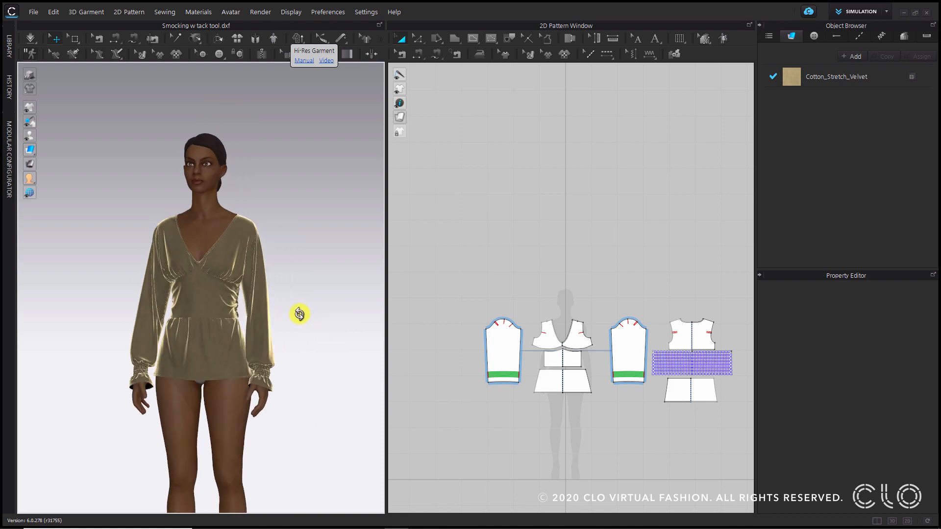